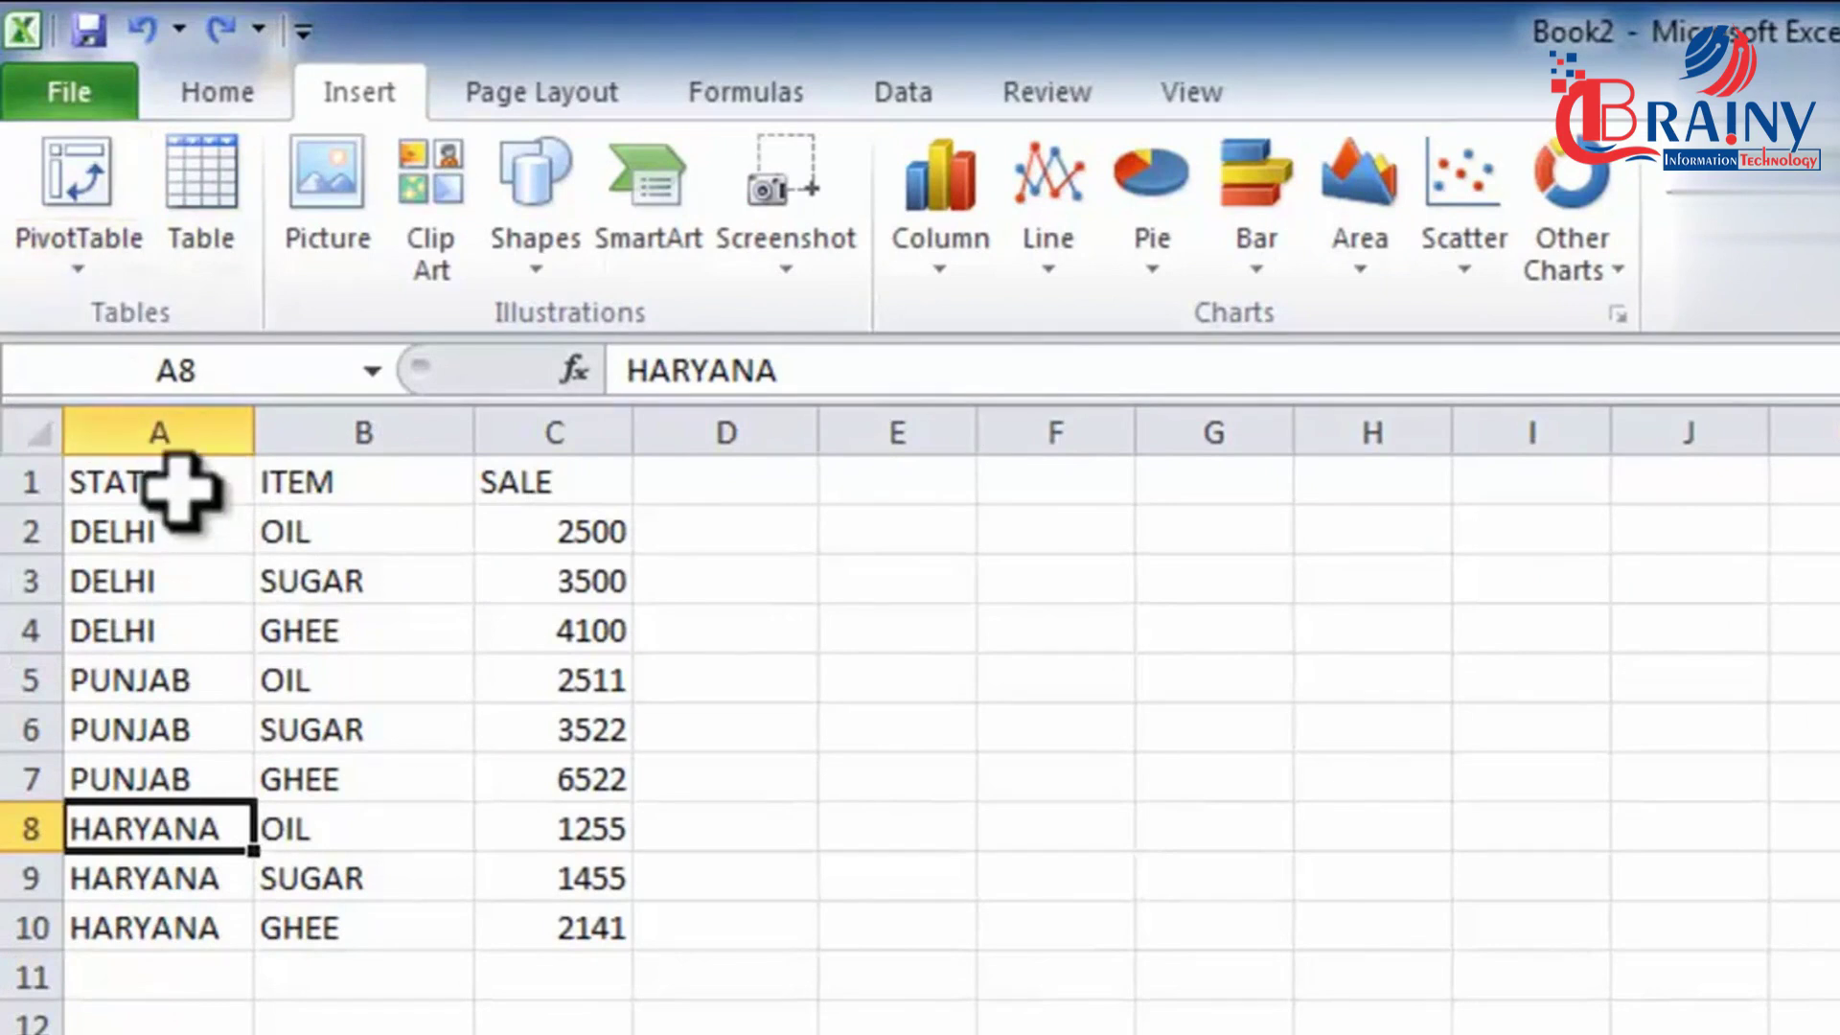
Examine the STATE, ITEM and SALE columns of the source data in rows 1 to 10.
drag(186, 494, 169, 878)
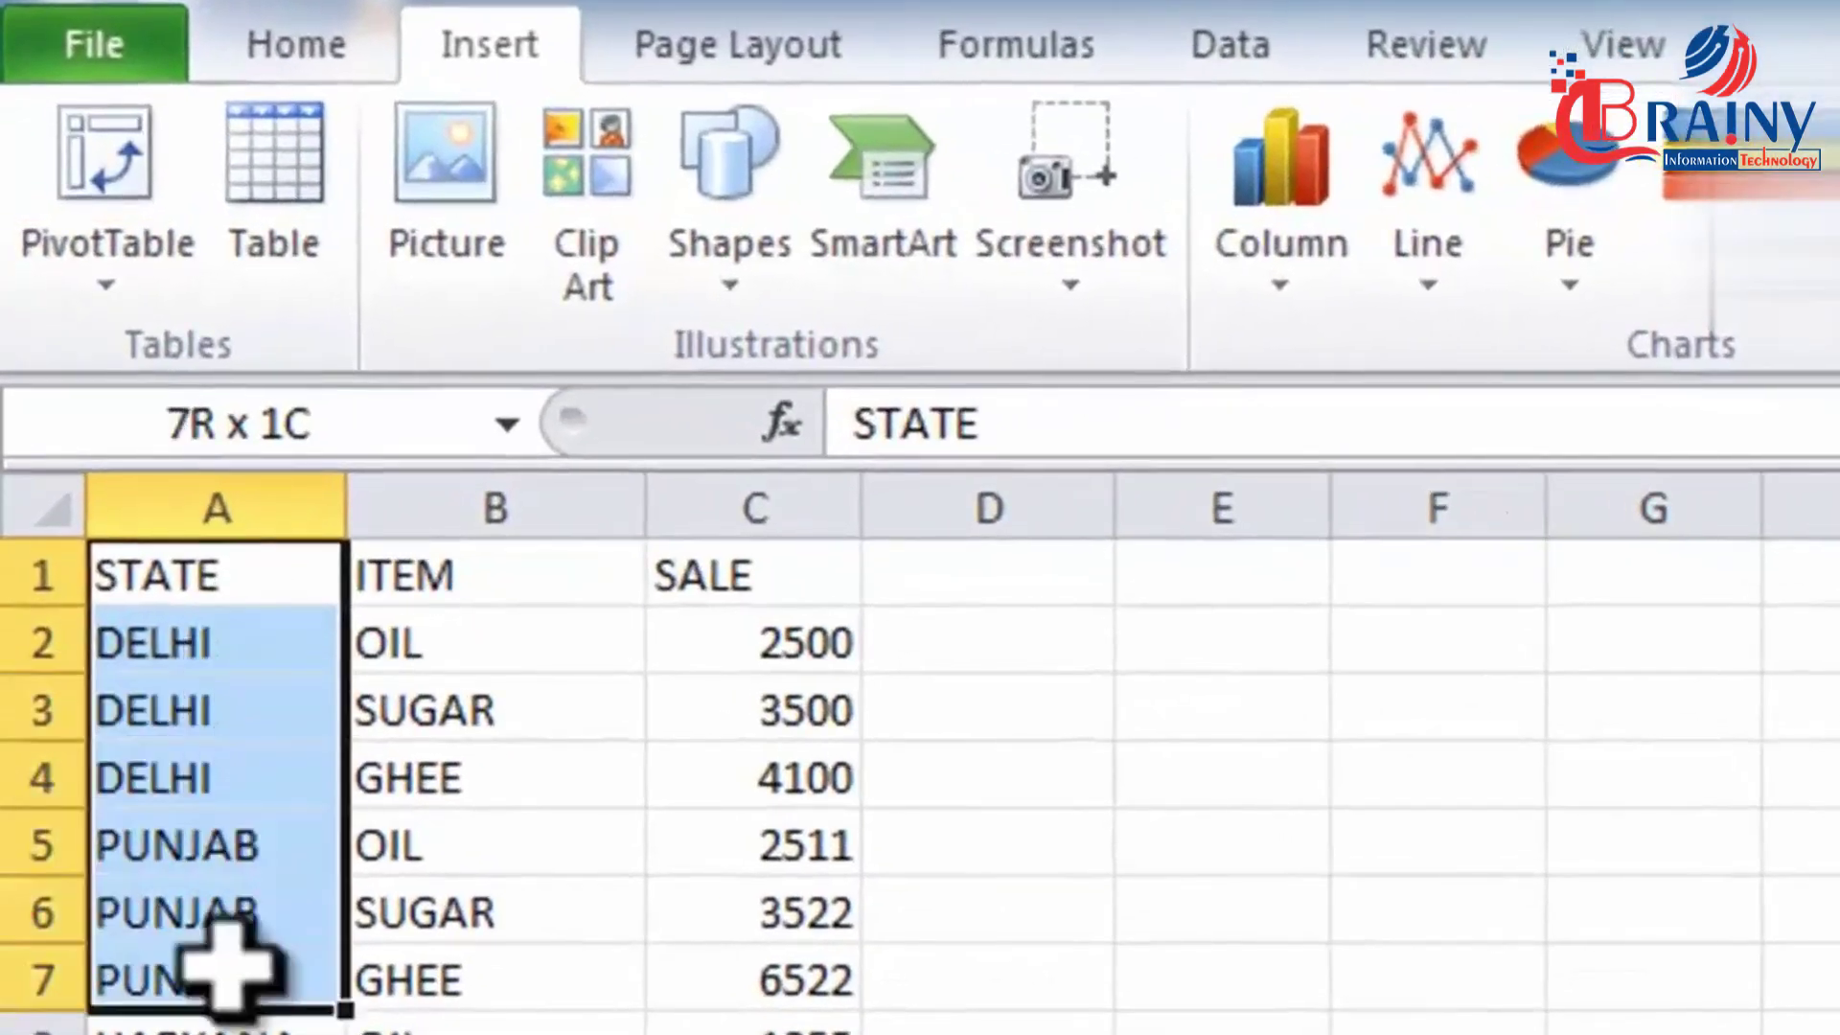
drag(169, 1030, 260, 1016)
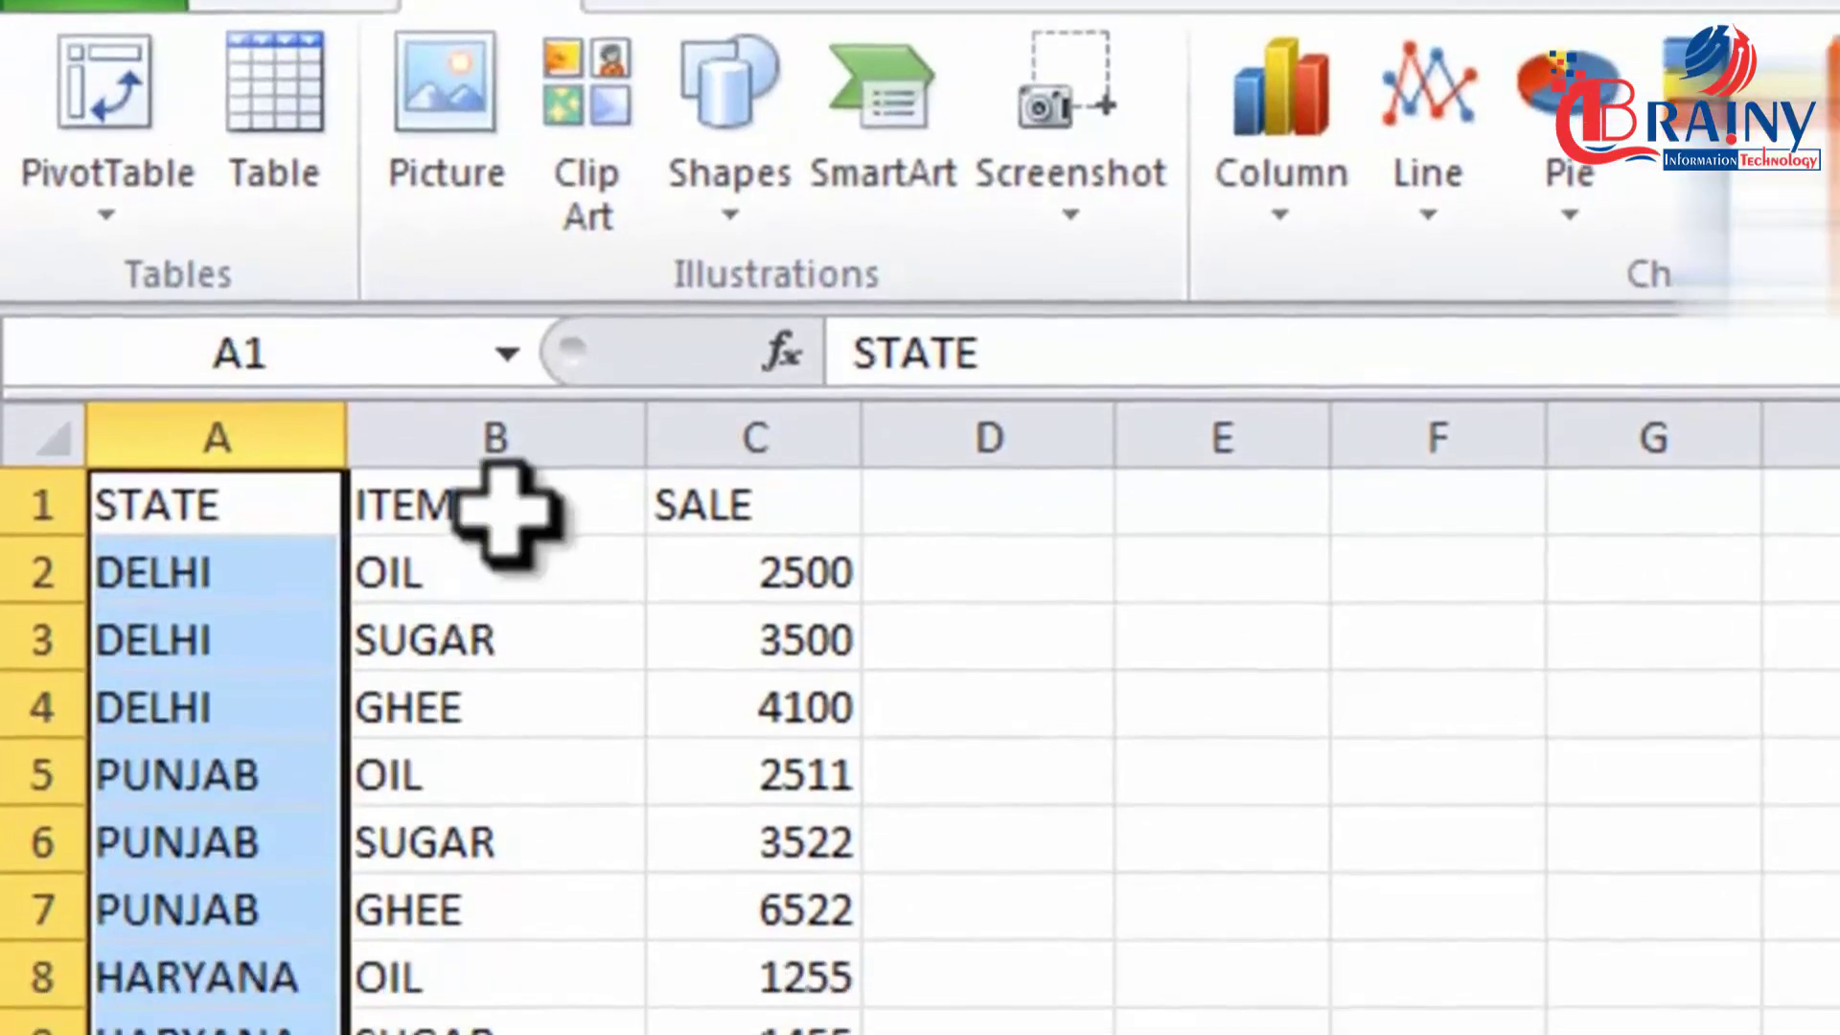
click(484, 575)
drag(197, 485, 445, 623)
drag(472, 486, 431, 808)
drag(431, 886, 440, 997)
click(784, 423)
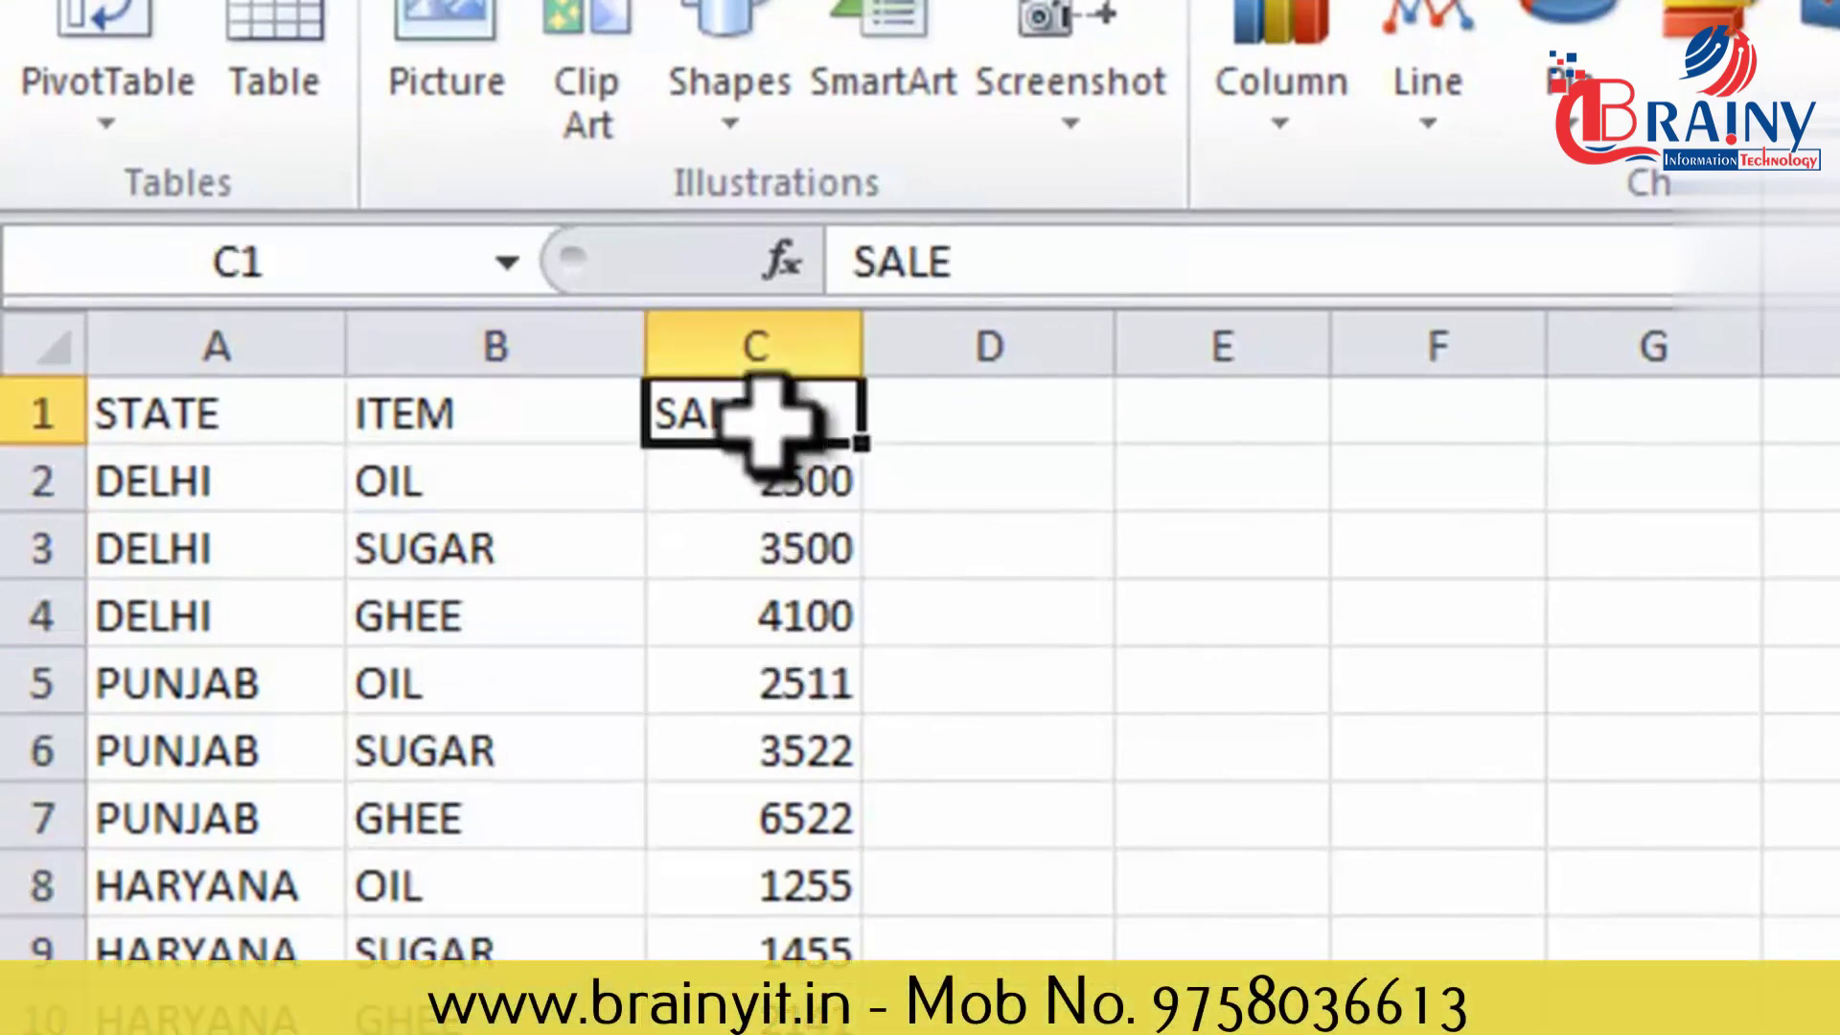
drag(789, 466, 784, 618)
drag(780, 683, 780, 757)
drag(780, 883, 783, 958)
click(1164, 618)
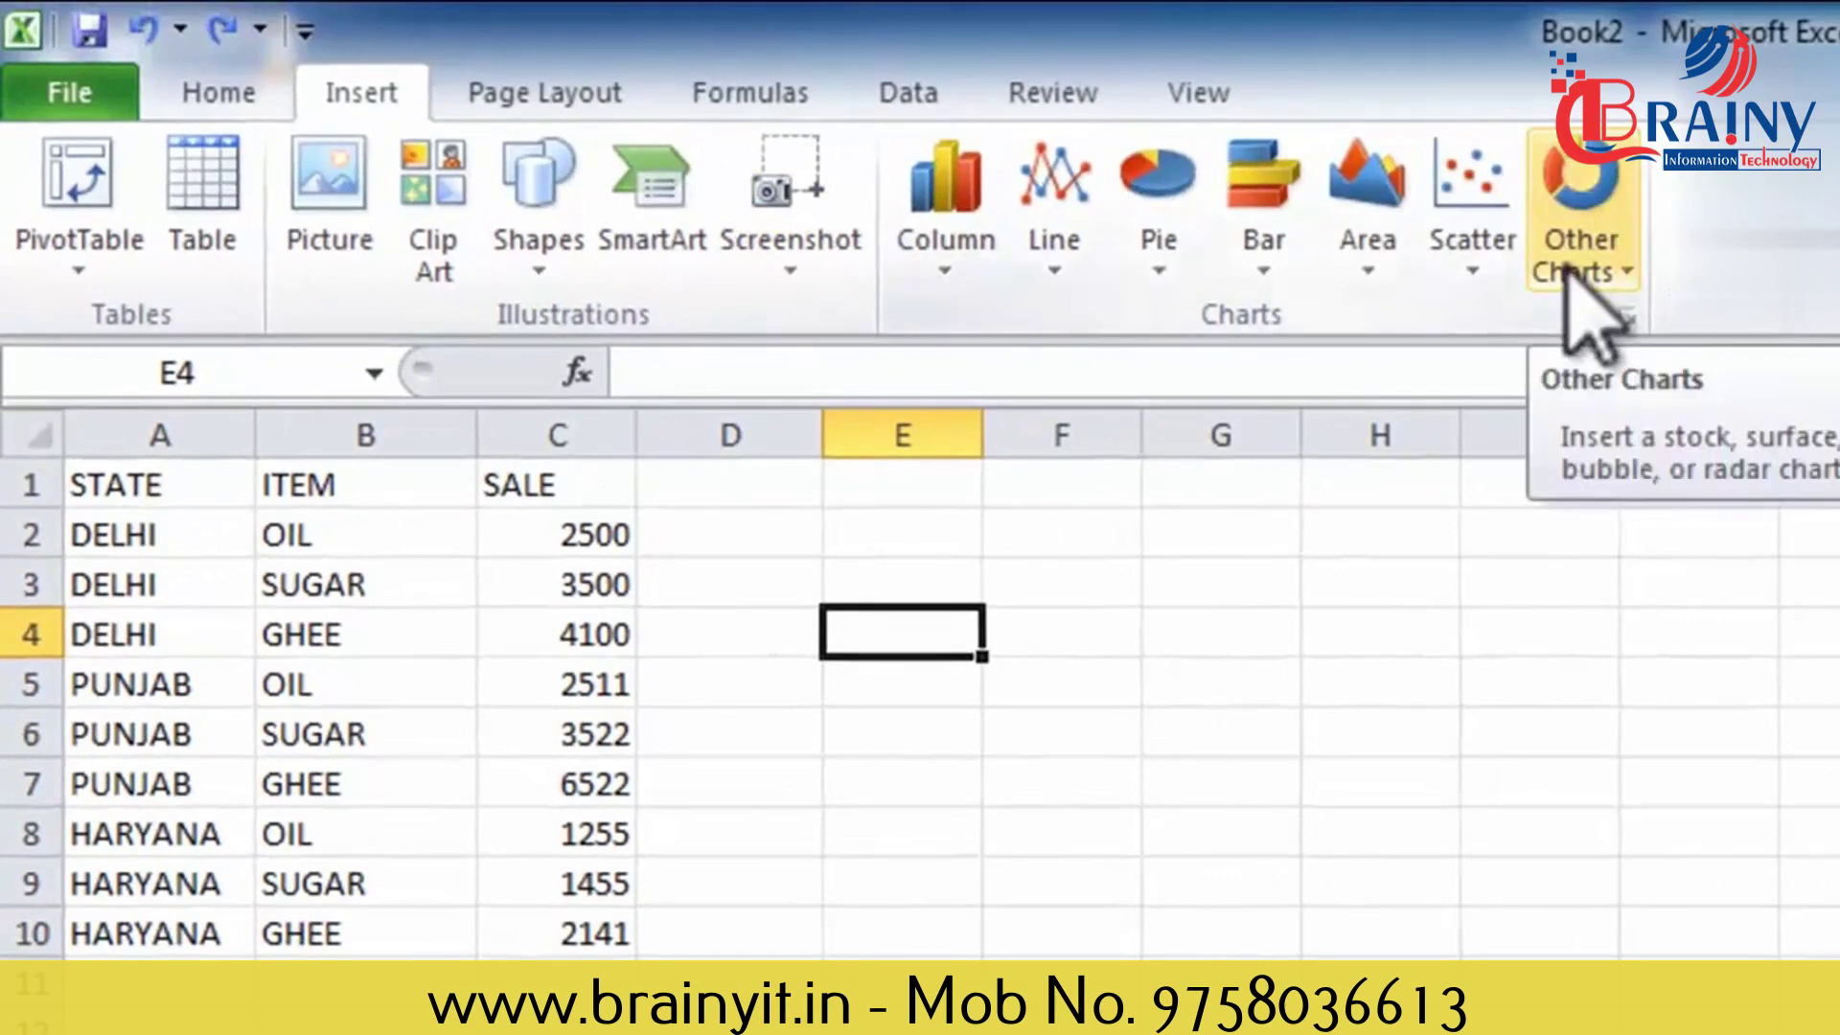
Create a PivotTable from the range A1:C10 on the existing worksheet, located at cell G1.
drag(156, 480, 499, 931)
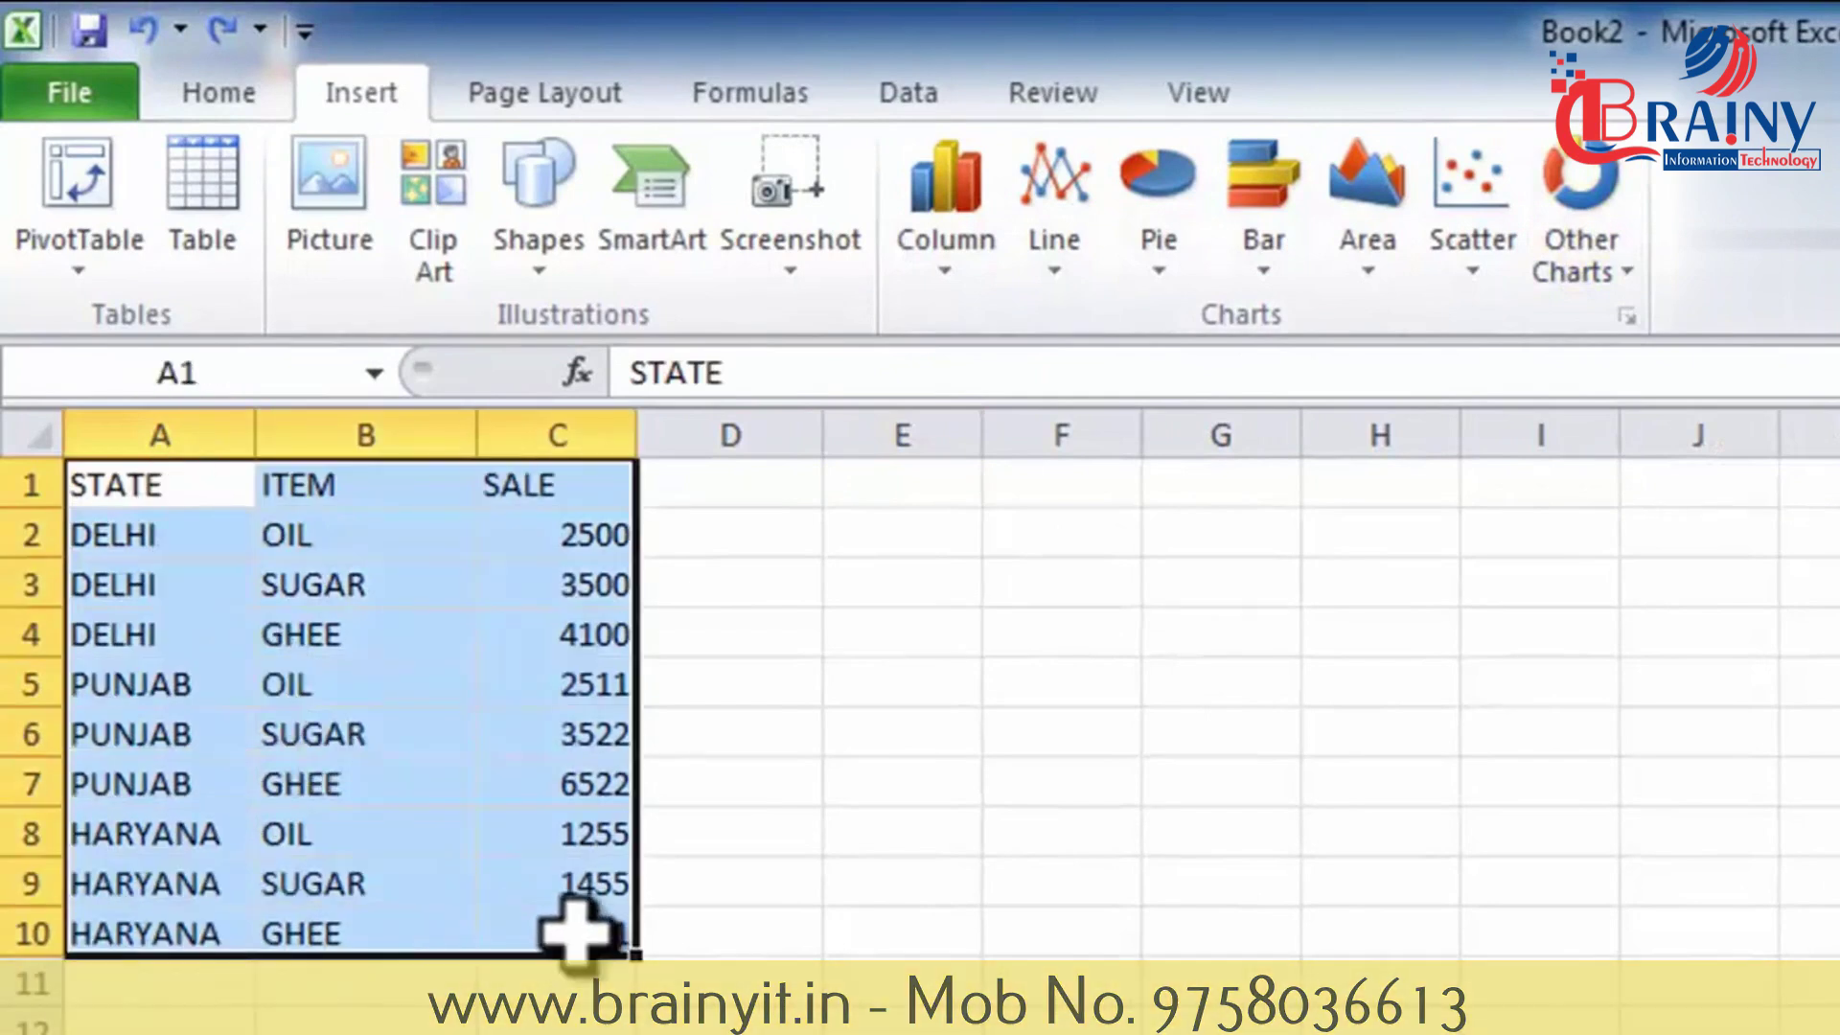
click(77, 261)
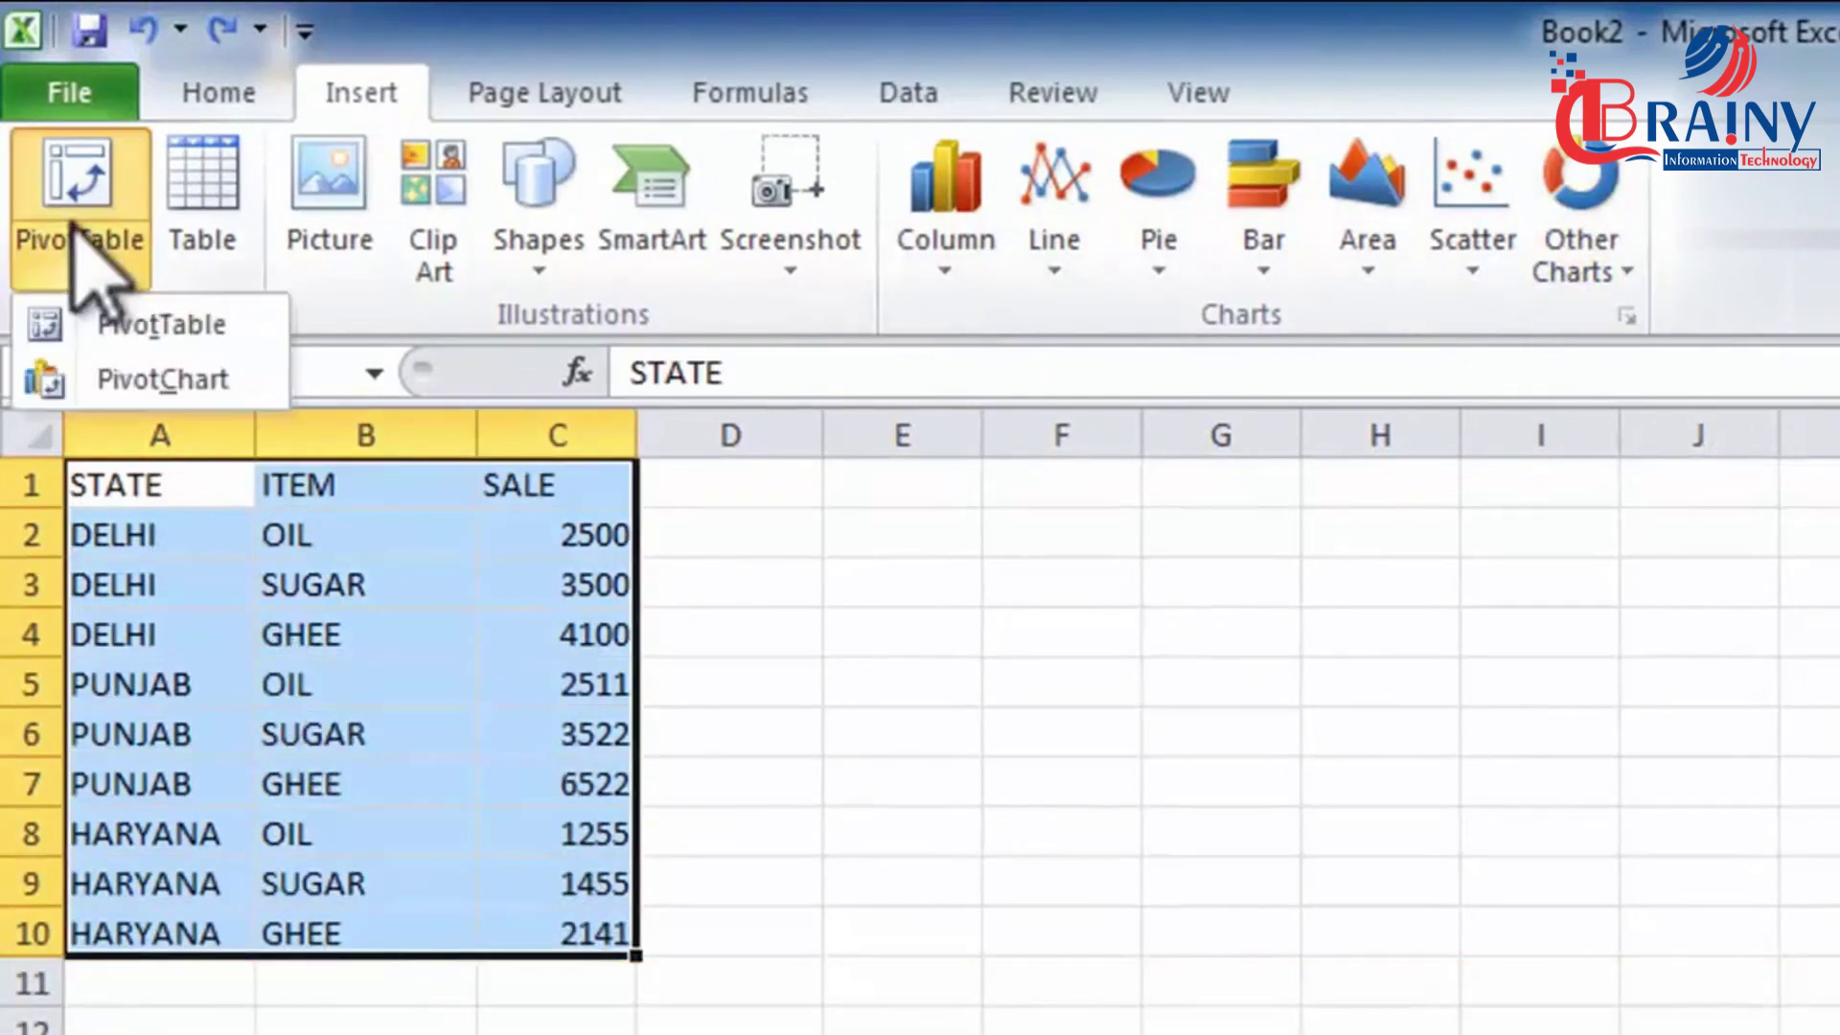
click(57, 325)
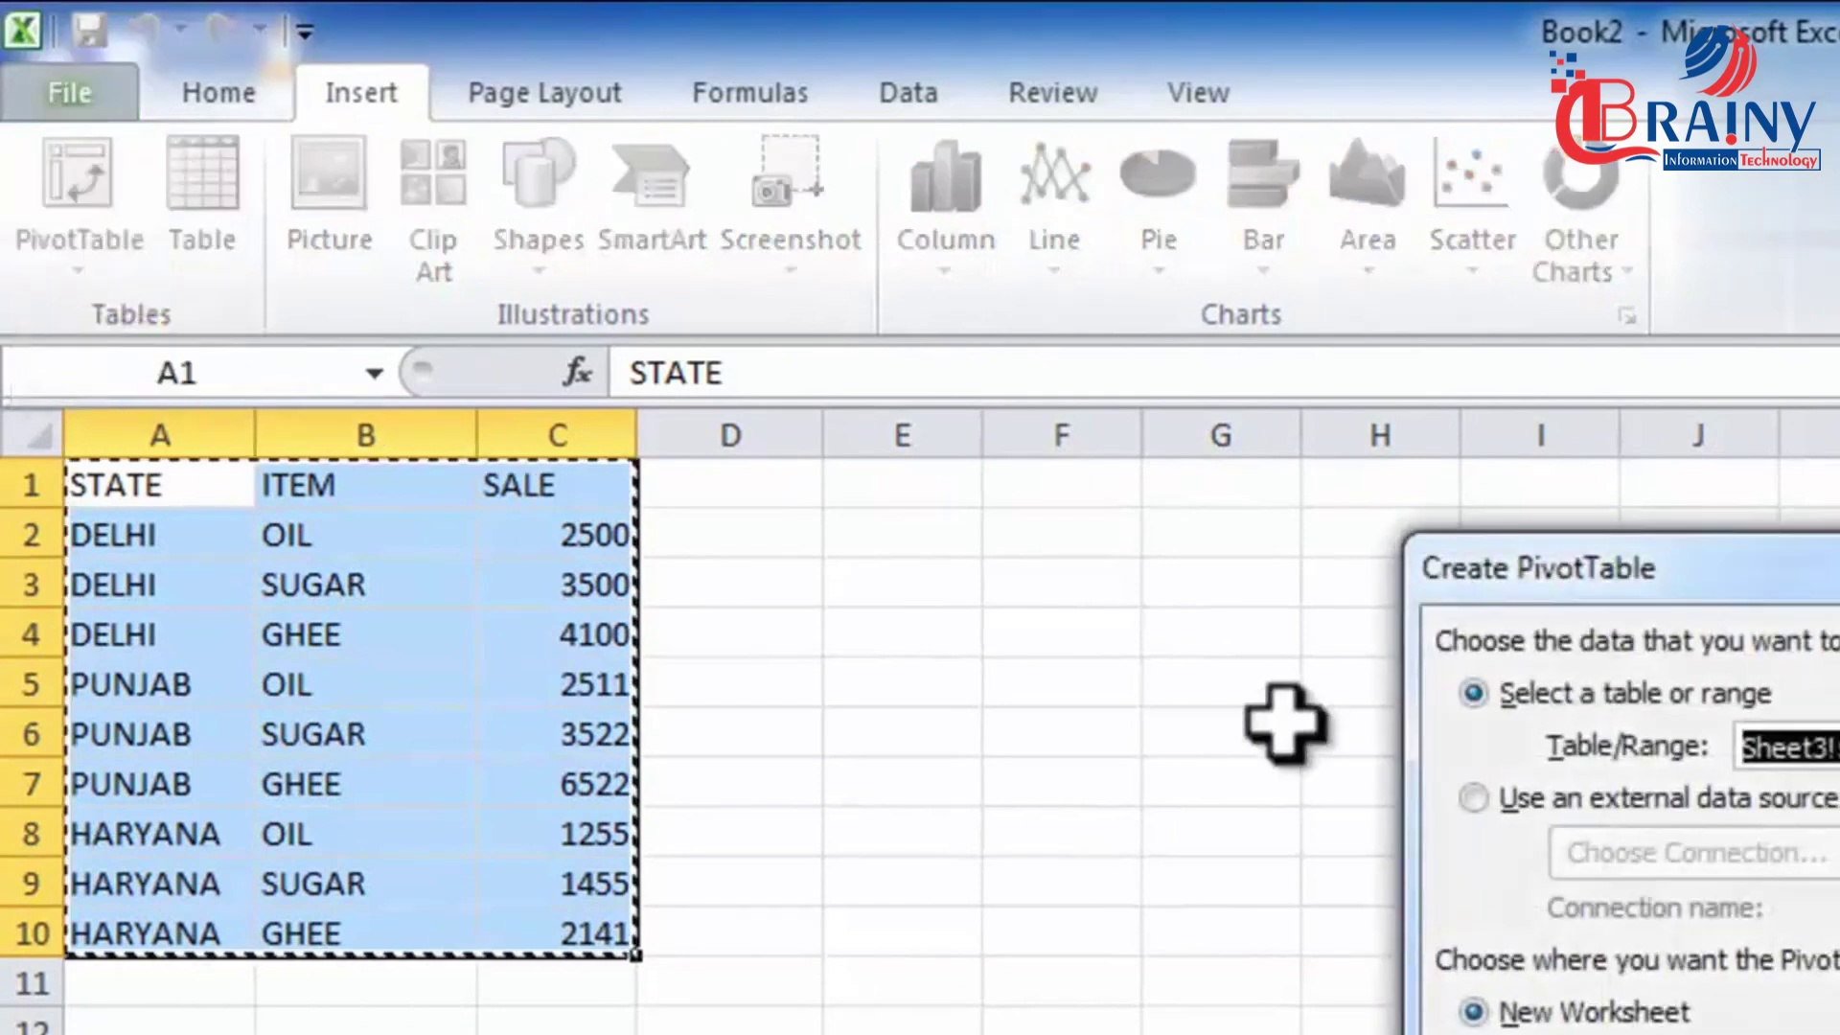
drag(1679, 596, 1664, 686)
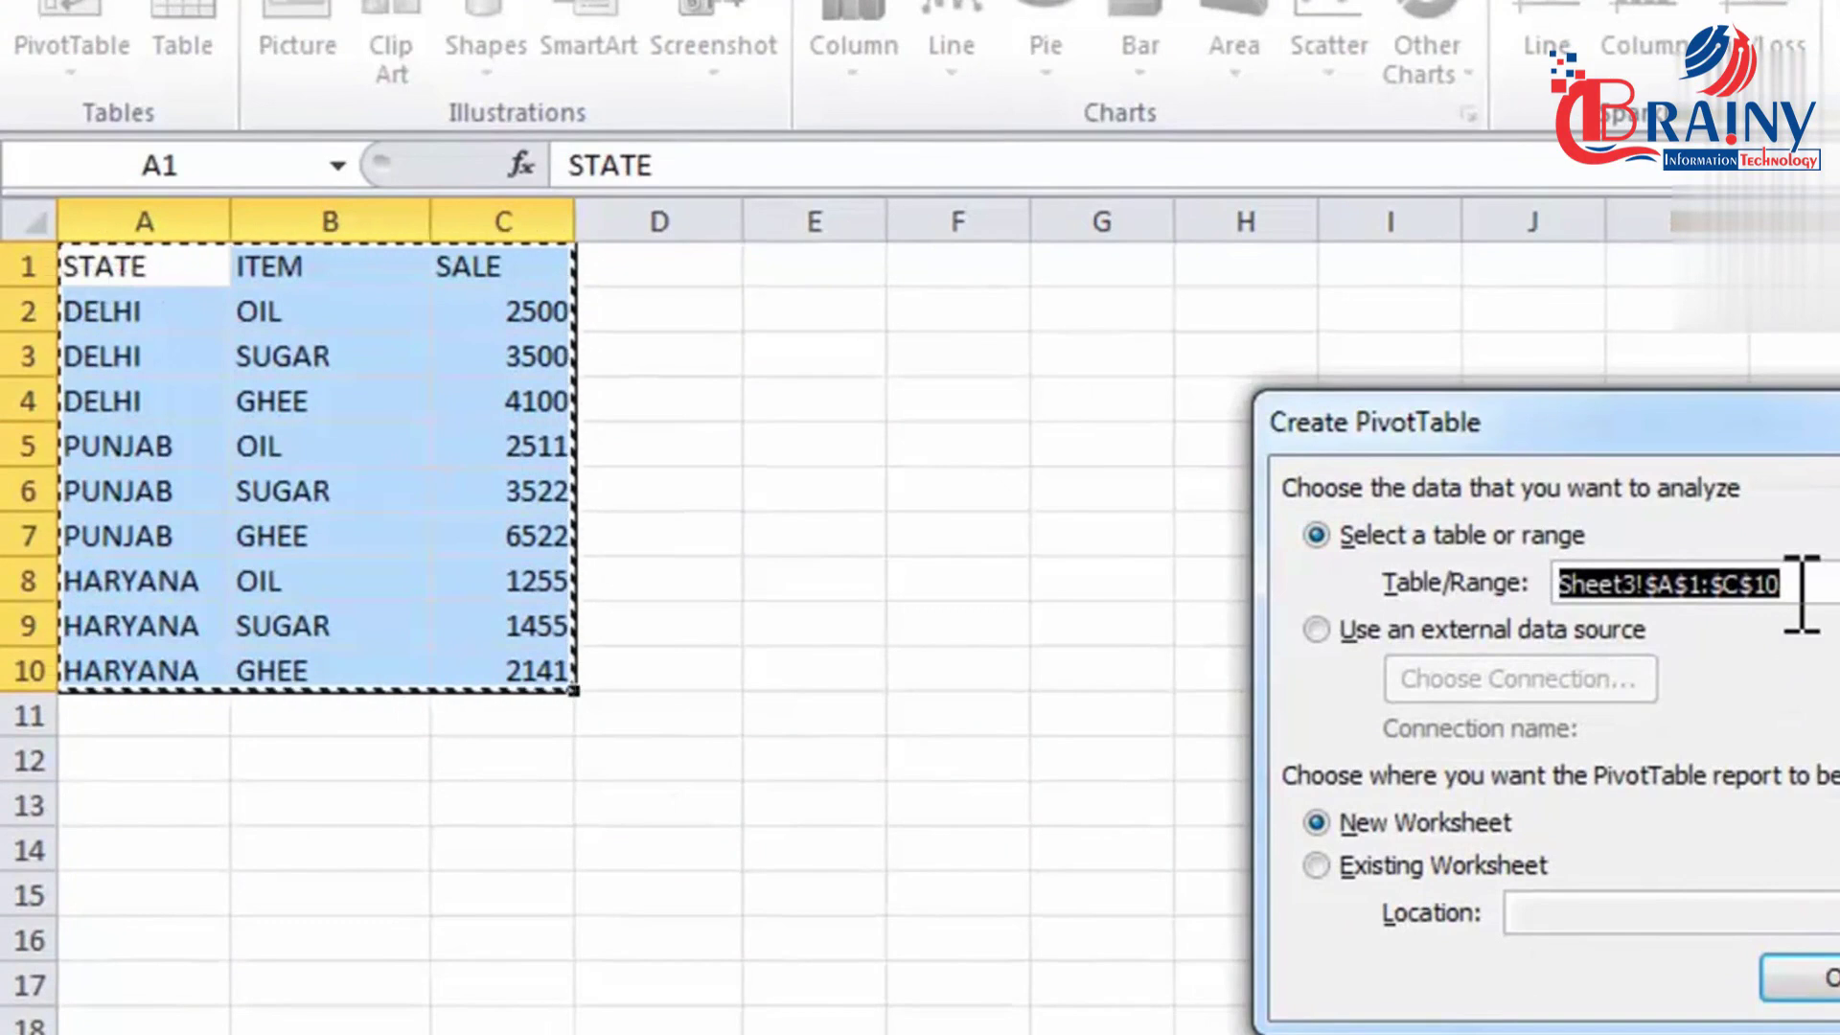
click(1377, 874)
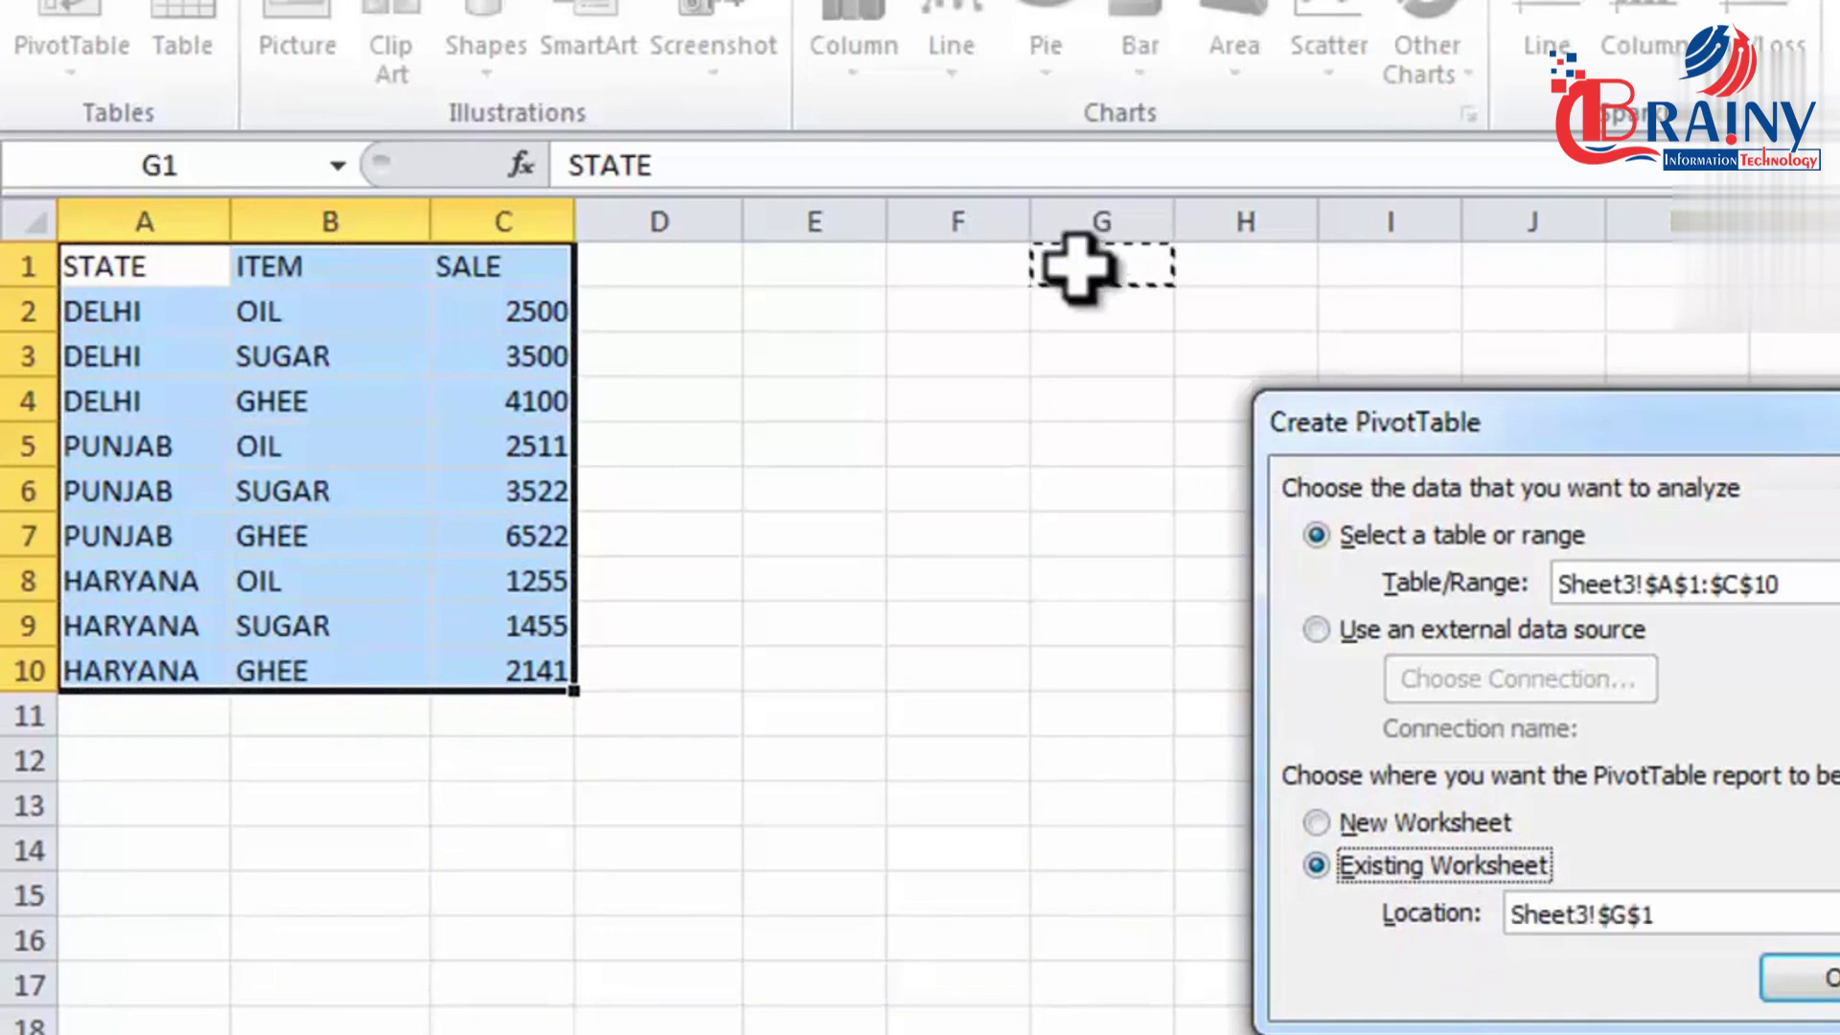
click(1816, 987)
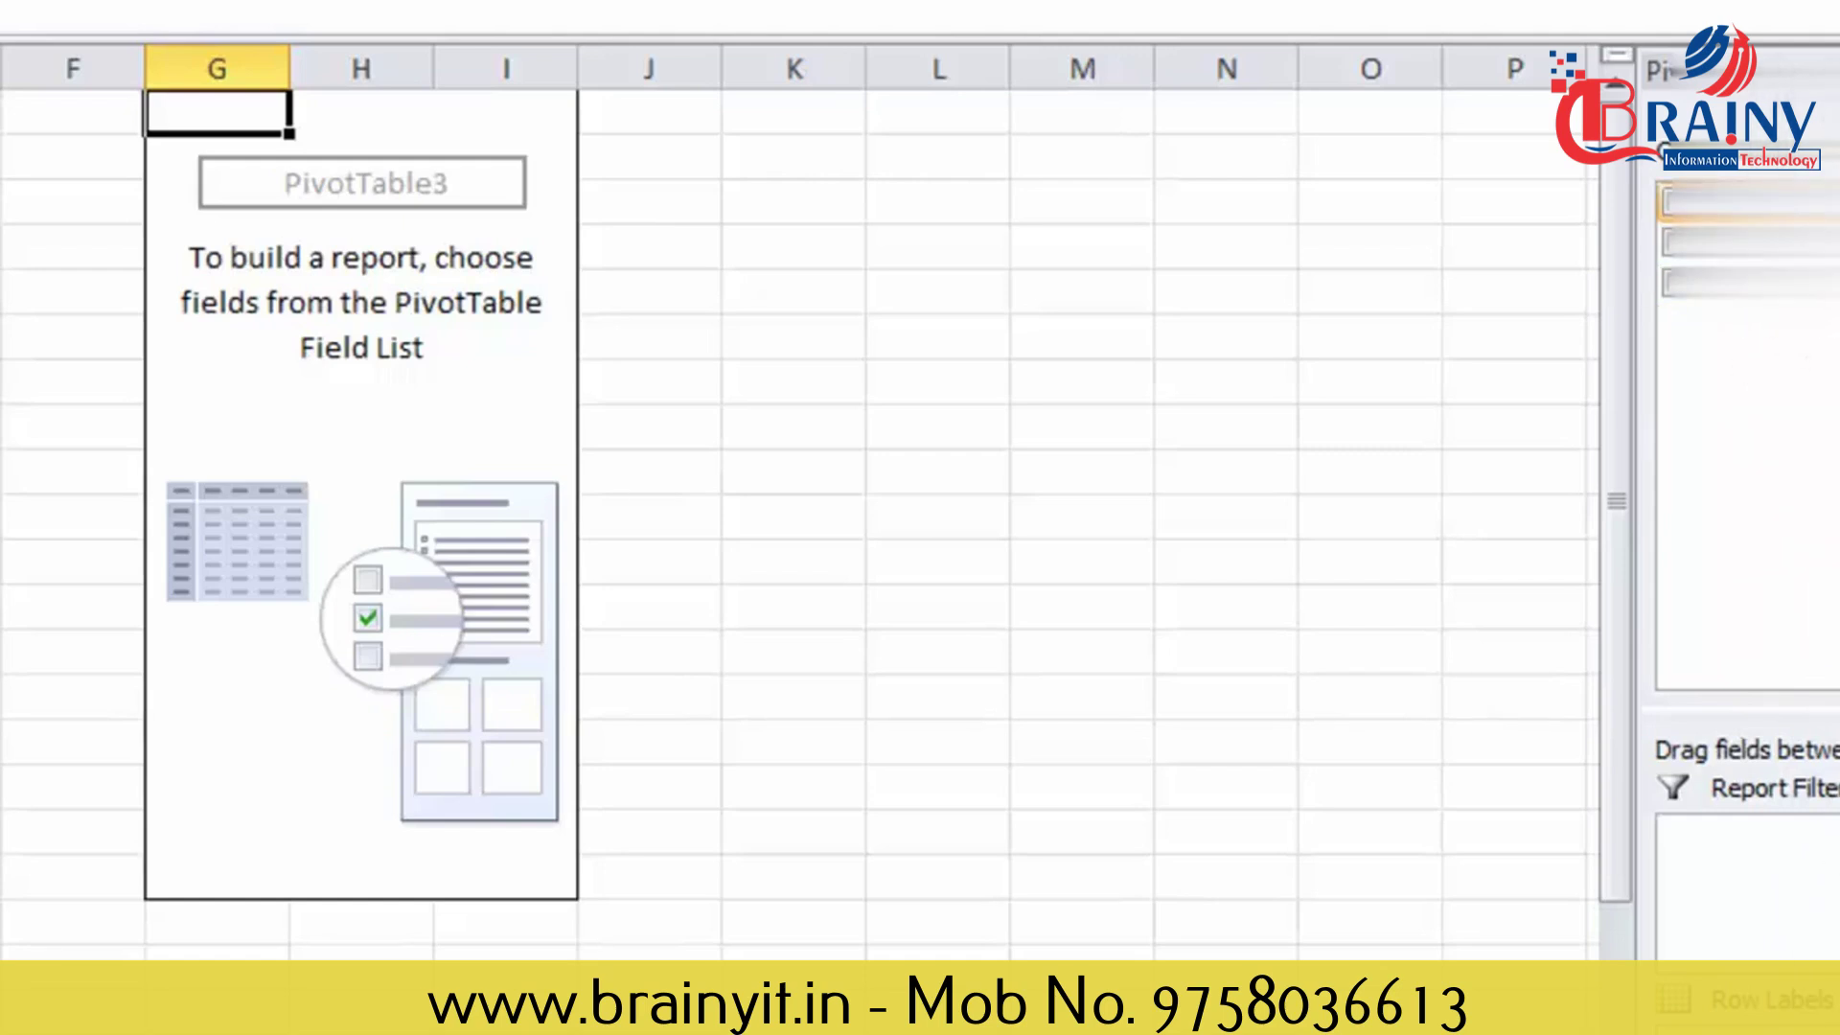
Lay out the PivotTable with STATE as column labels, ITEM as row labels and SALE as summed values, and narrow column H.
drag(1725, 201, 1838, 891)
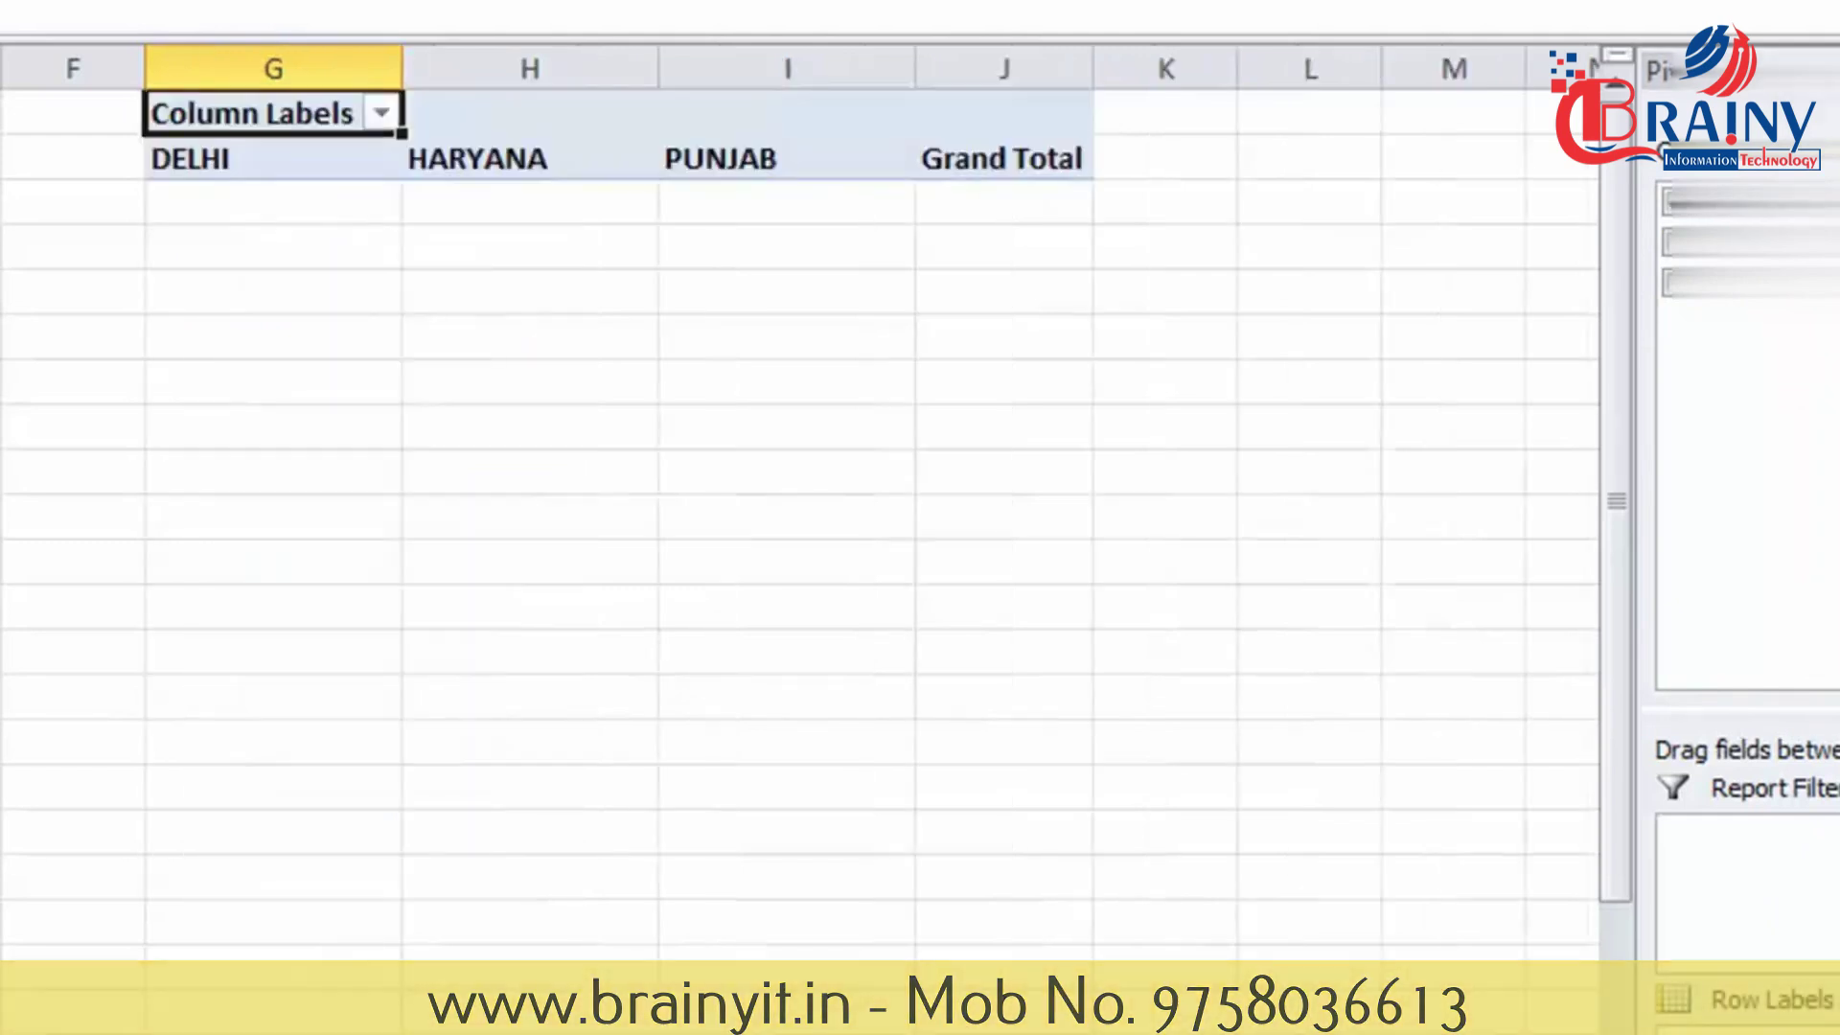
drag(1753, 242, 1792, 1031)
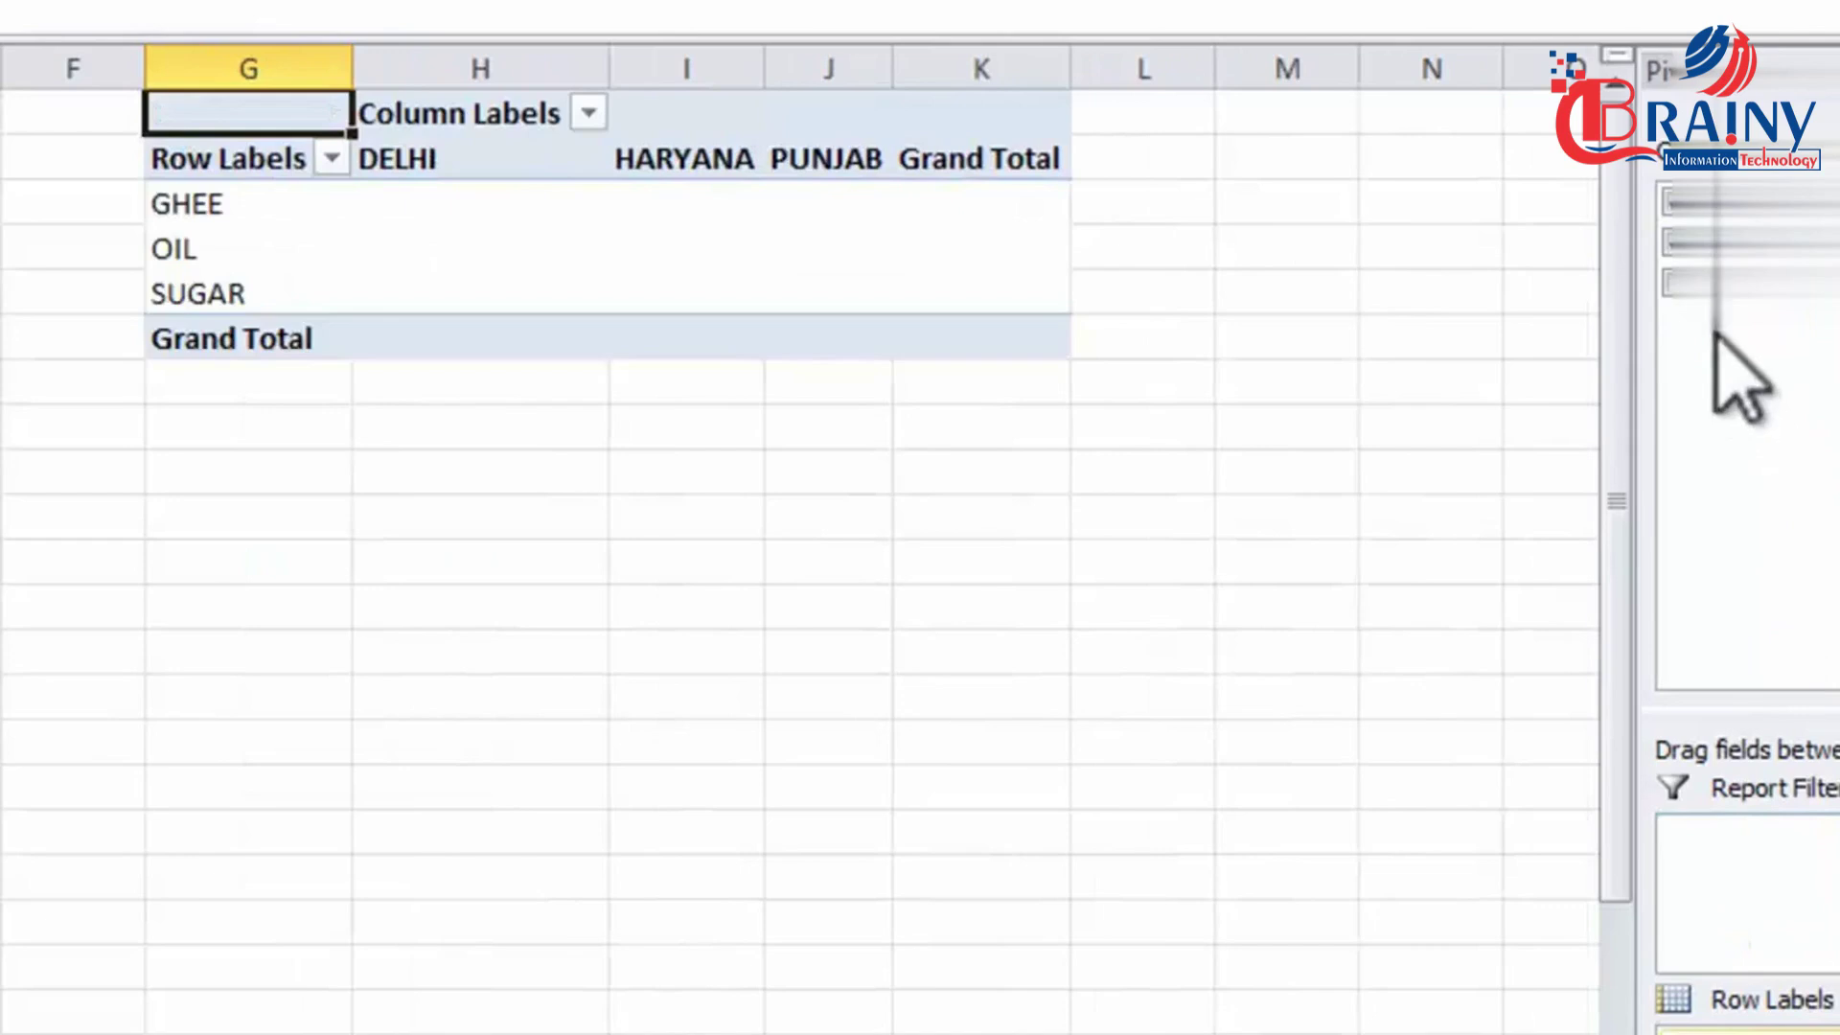
drag(1713, 305, 1838, 1031)
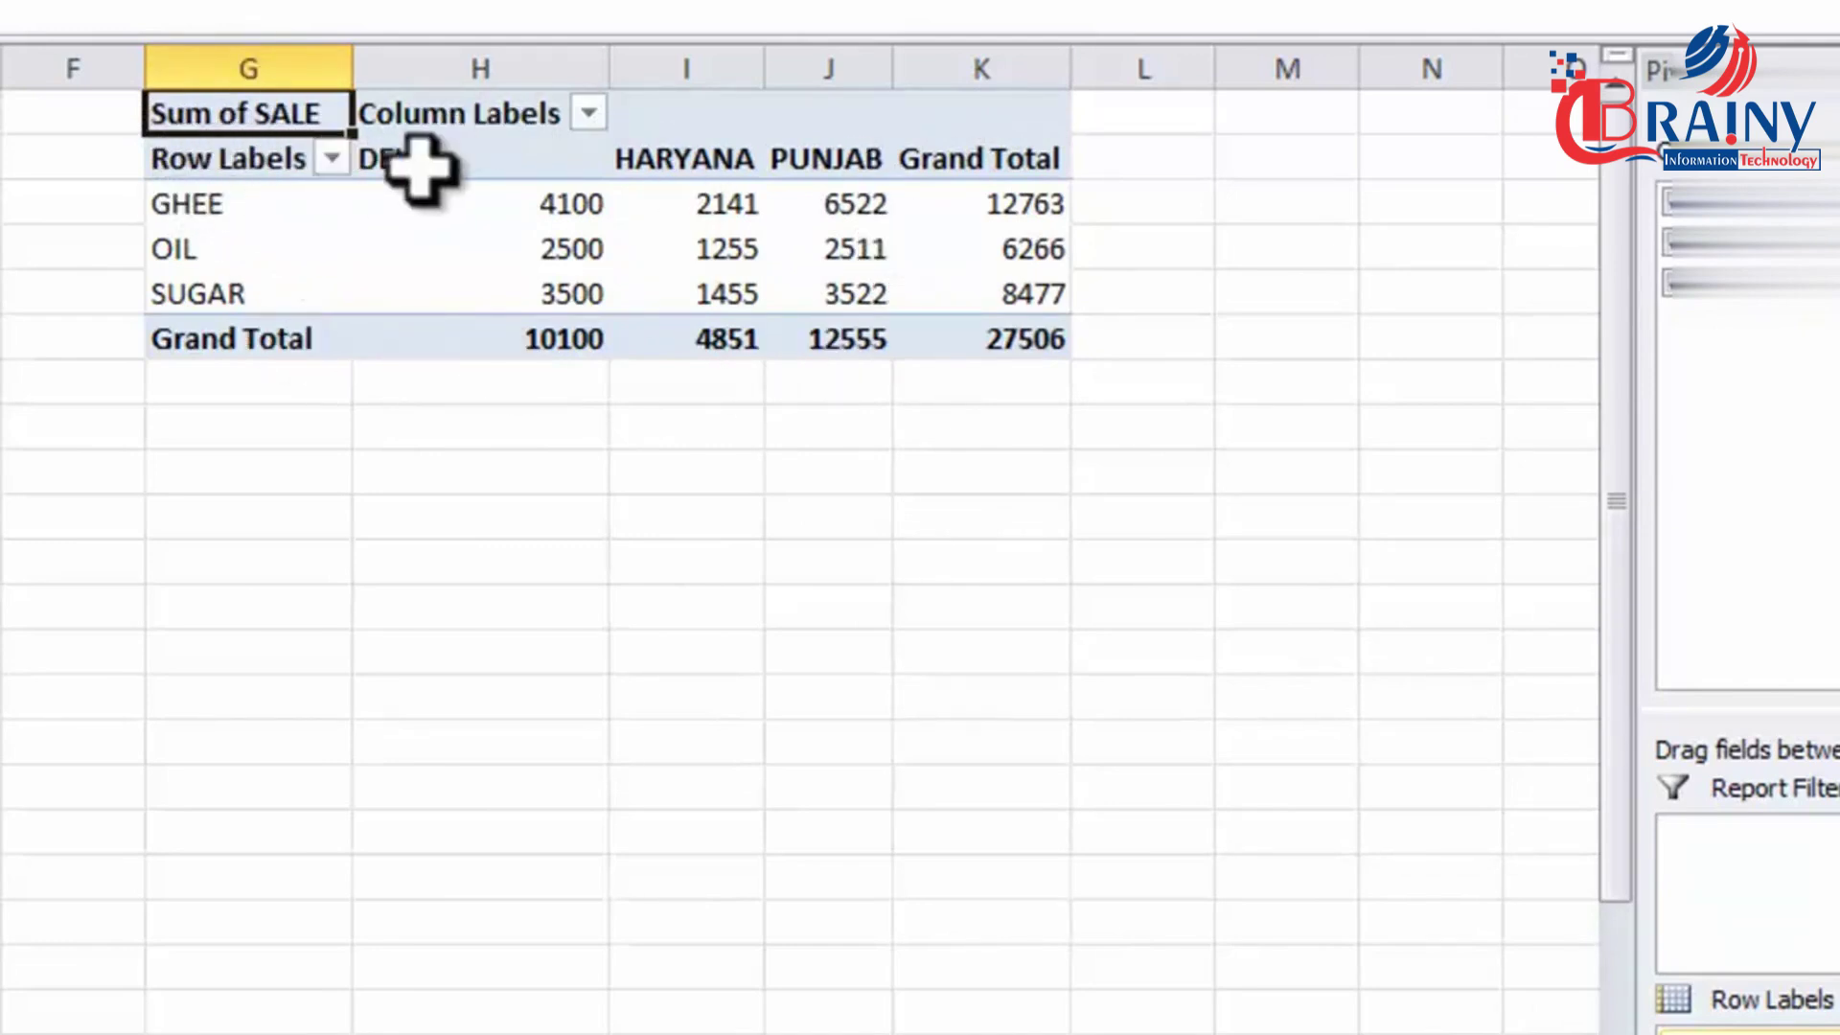
drag(609, 70, 549, 70)
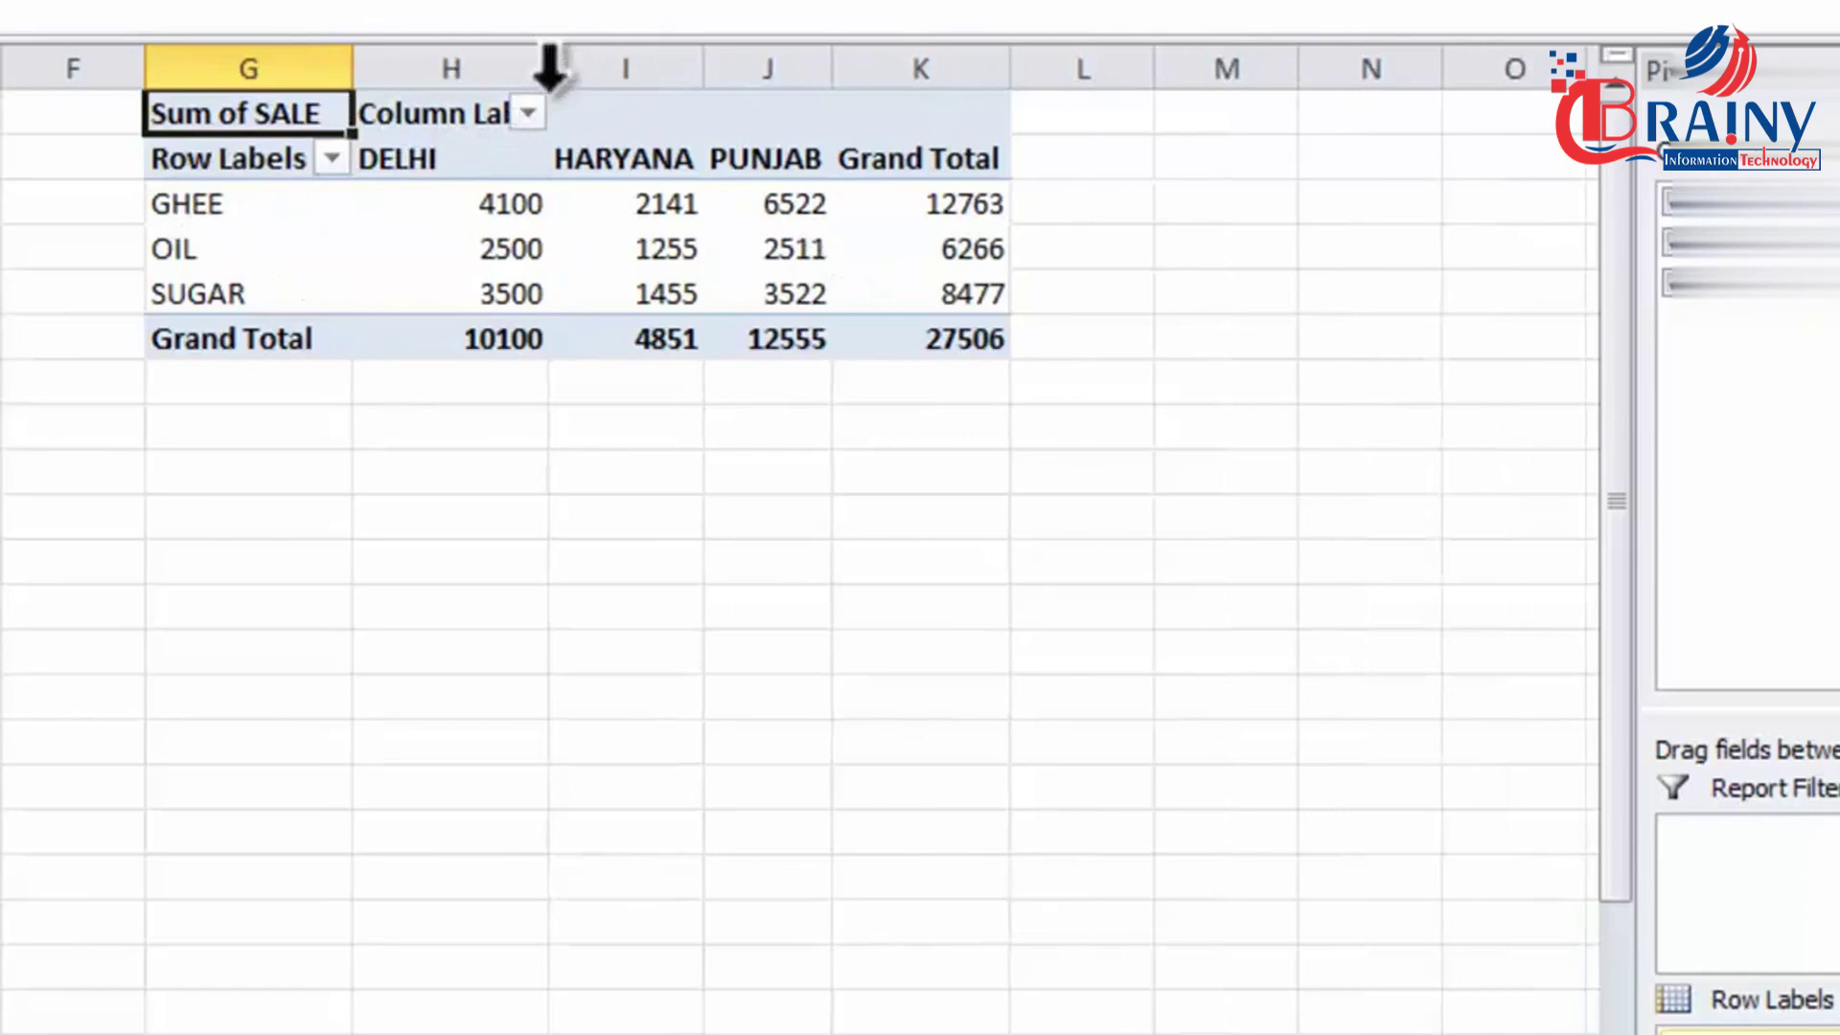
Examine the PivotTable's sales values by state and by item, including the overall grand total.
drag(427, 196, 444, 296)
drag(671, 203, 710, 284)
drag(766, 203, 760, 320)
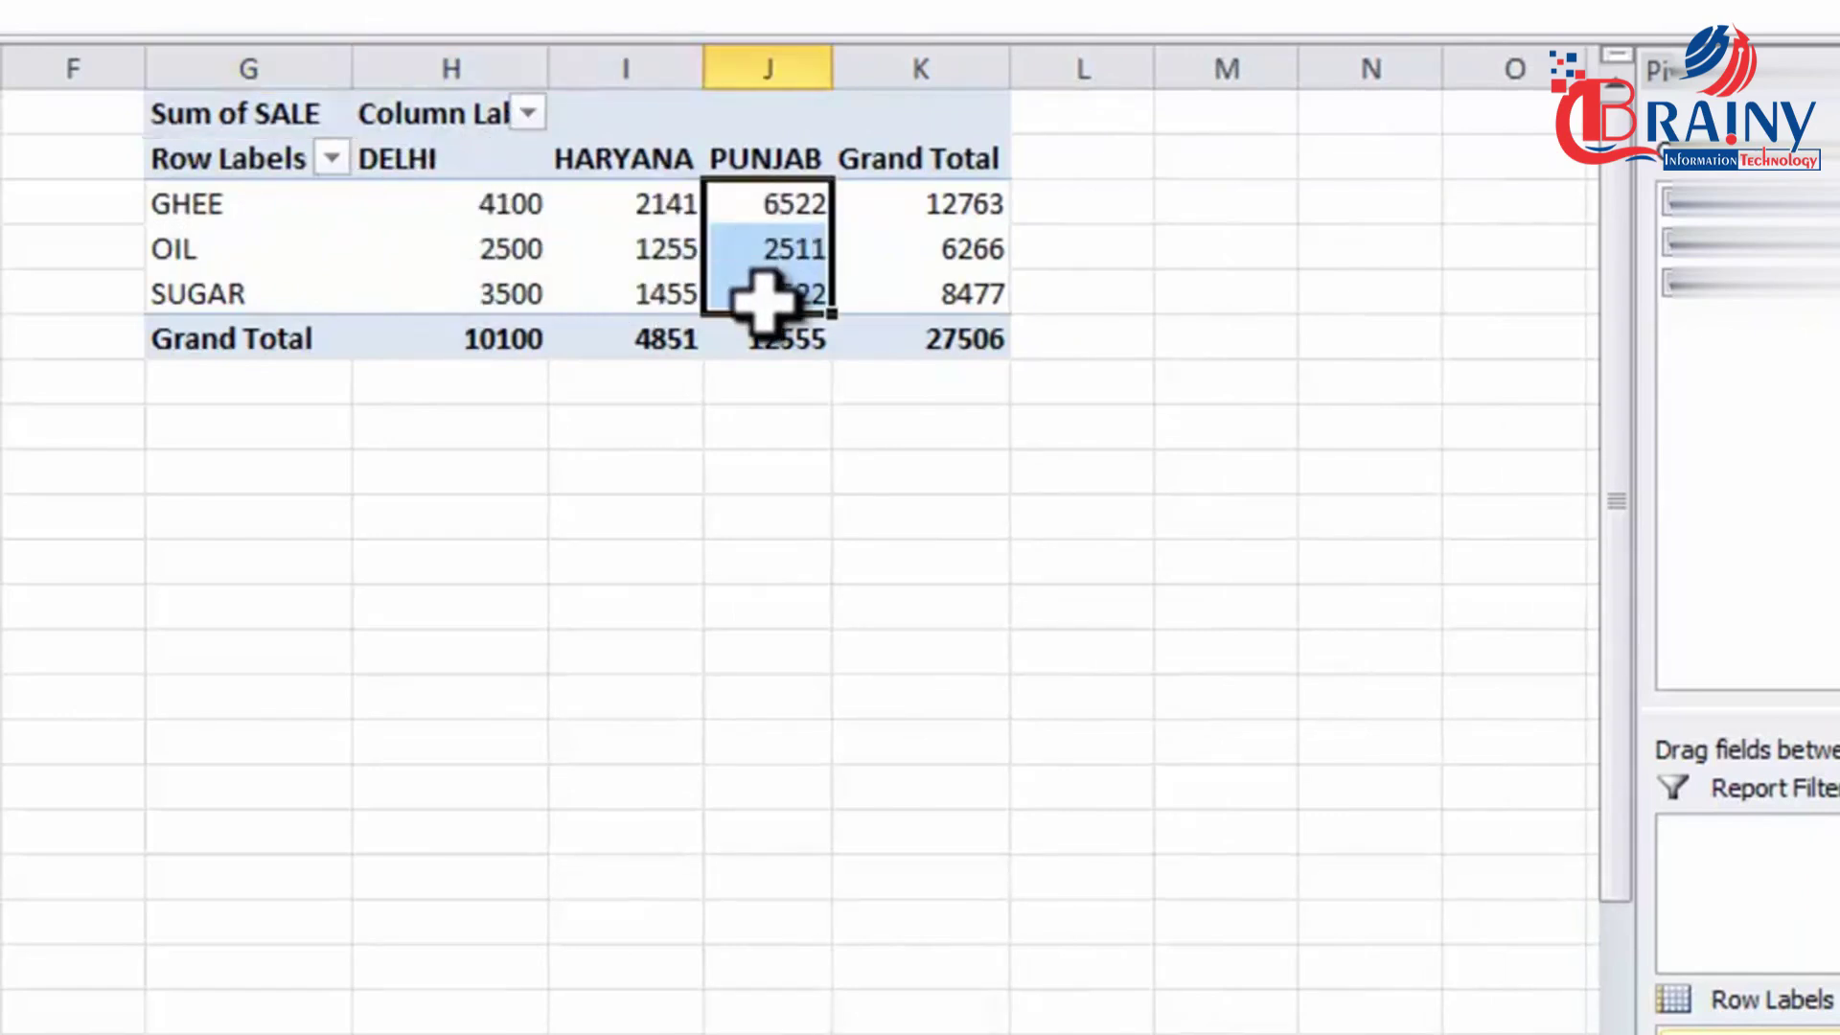
click(451, 196)
drag(451, 197, 731, 201)
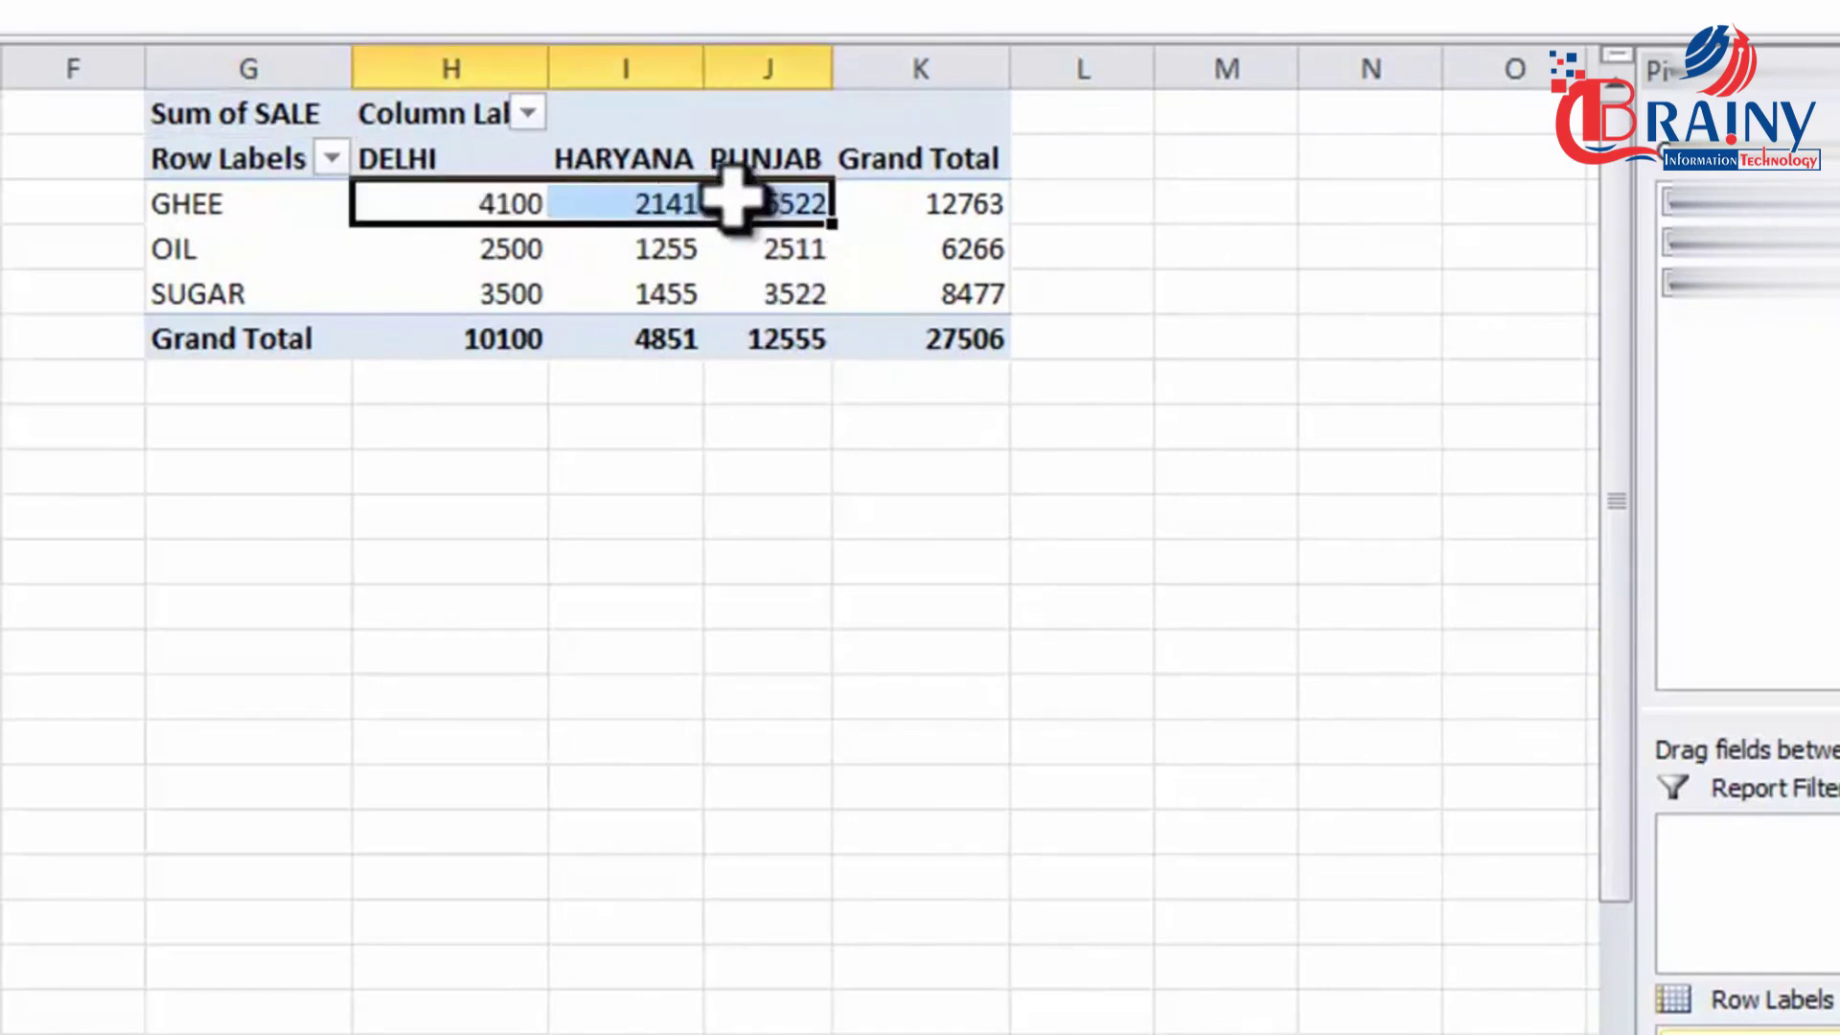
drag(438, 251, 730, 247)
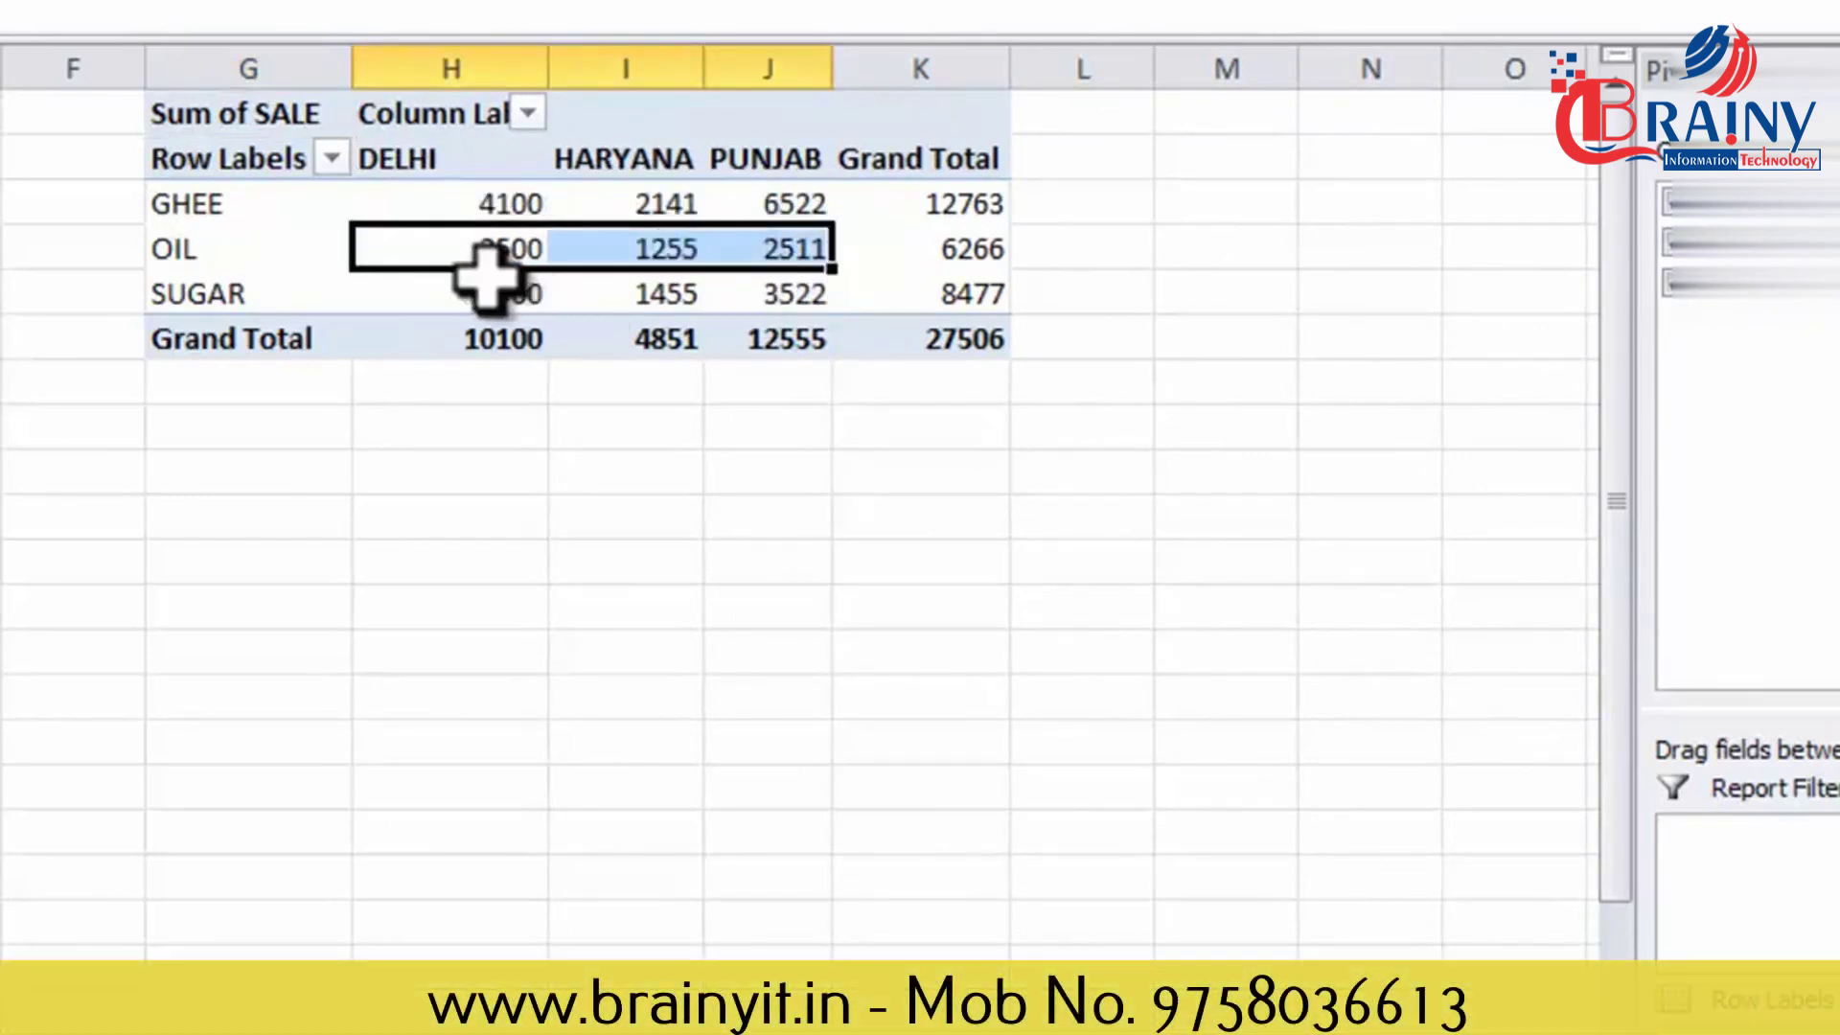
drag(485, 284, 776, 296)
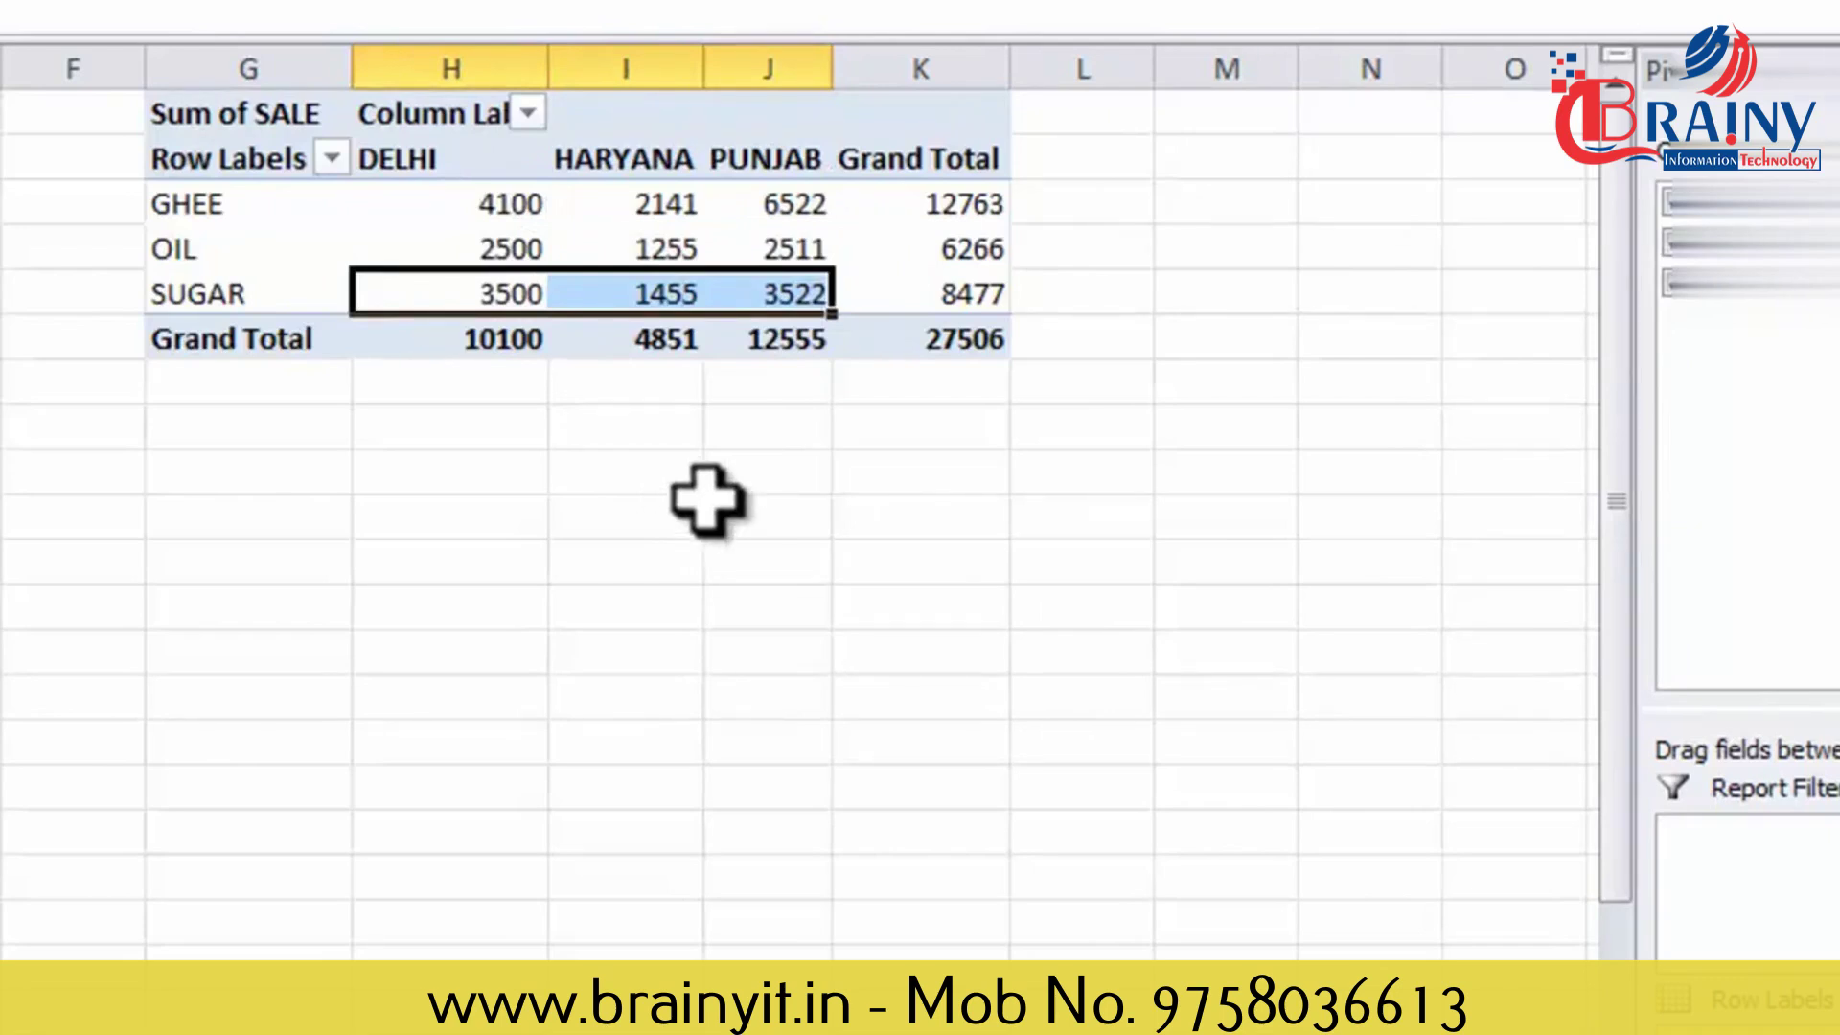
click(903, 341)
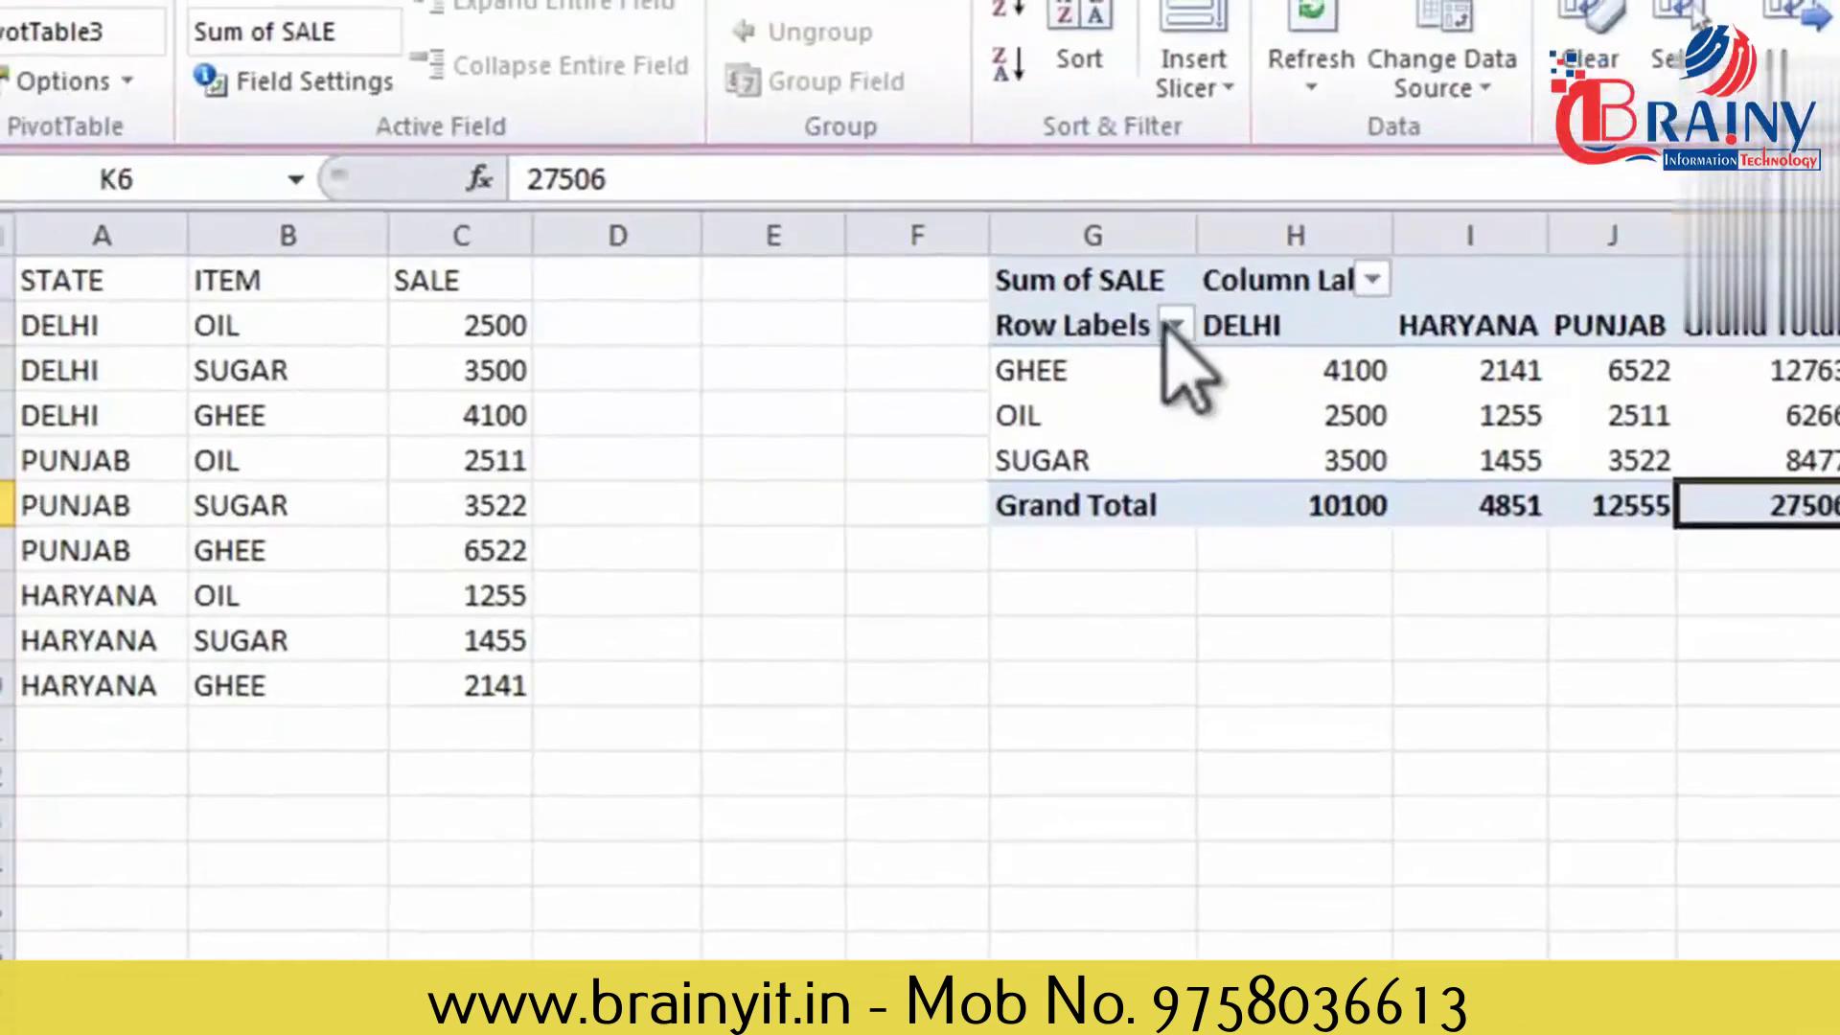
Filter the PivotTable's row labels to exclude GHEE.
click(1173, 325)
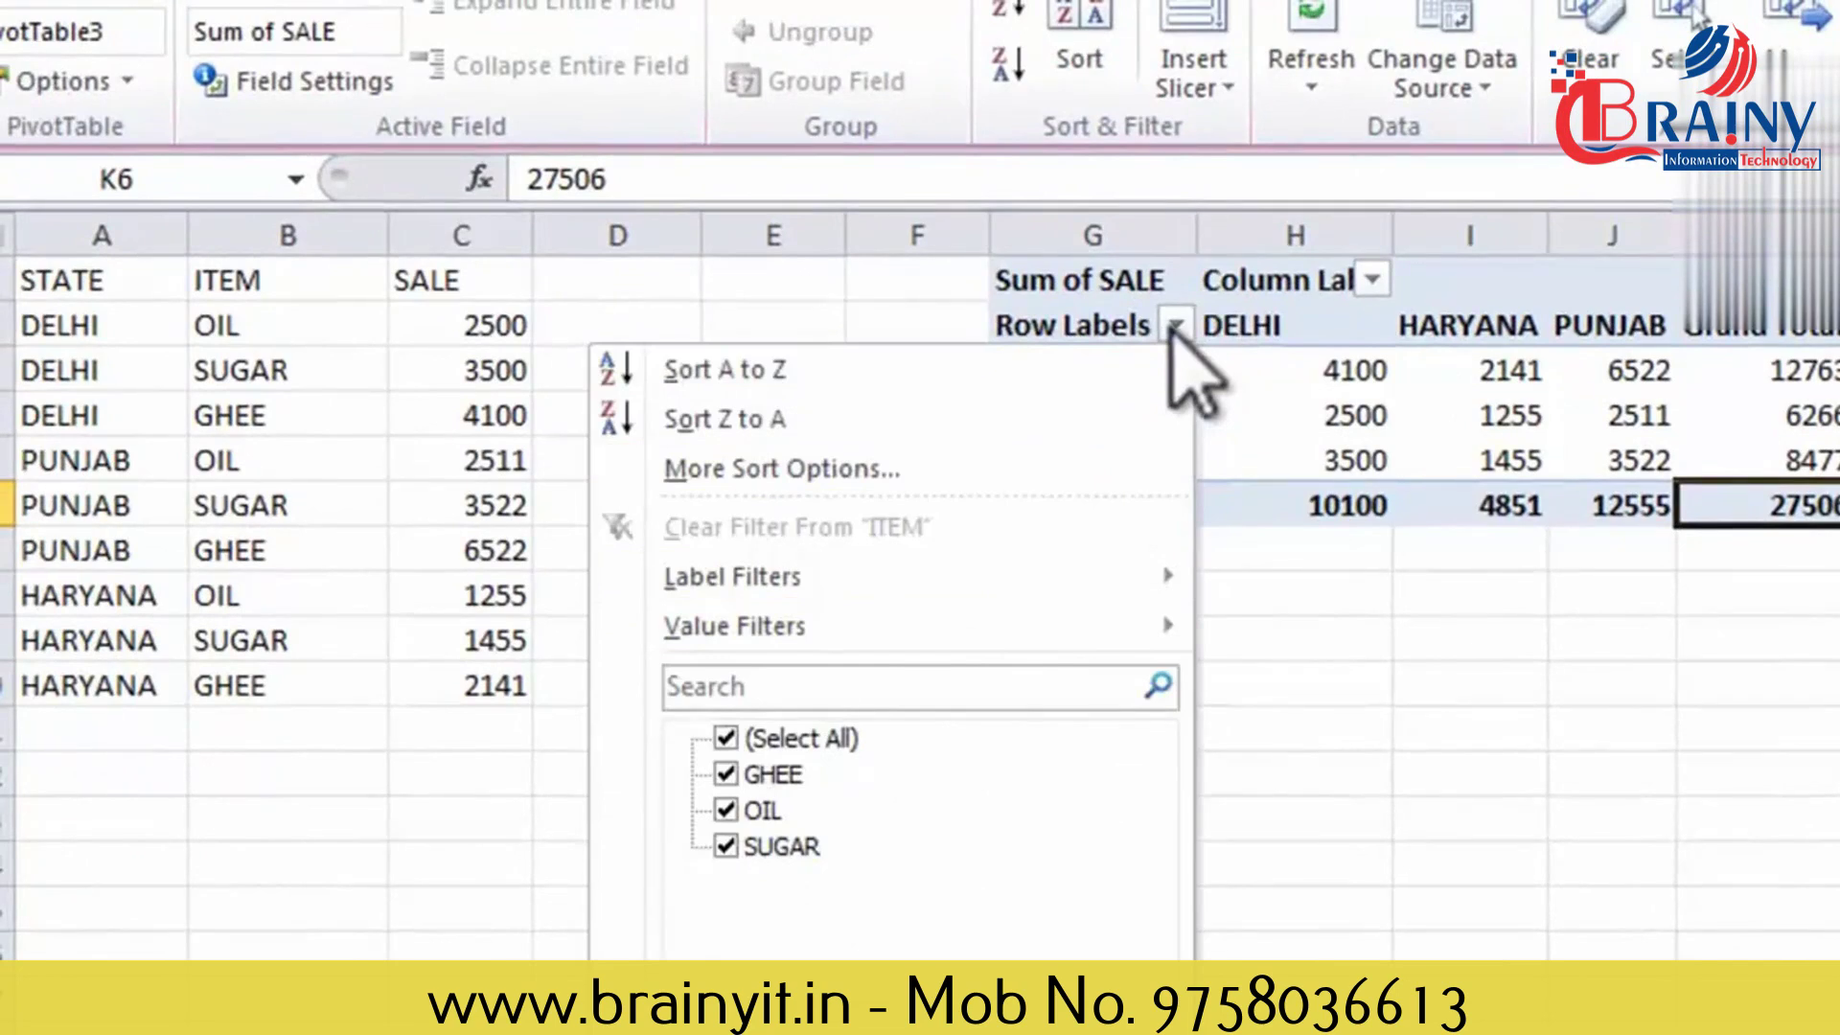
click(726, 774)
click(834, 1025)
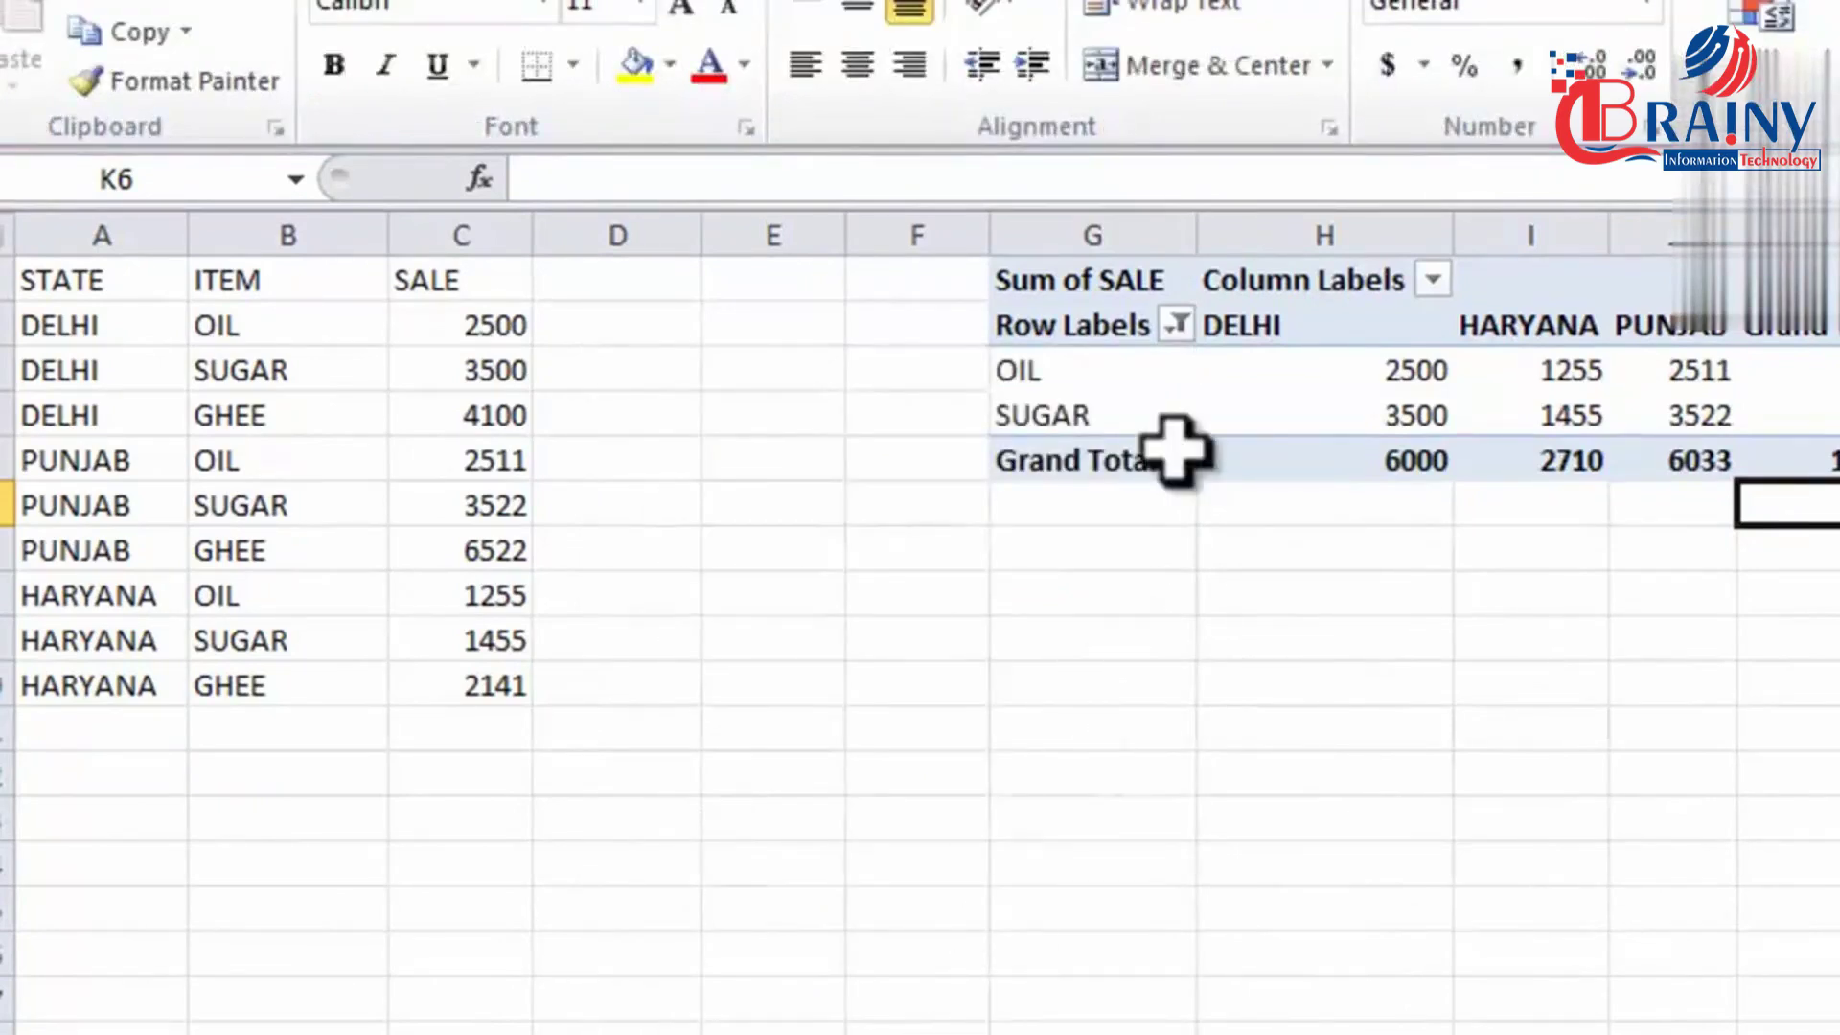
Reset the row labels filter so that all items are selected.
click(1178, 326)
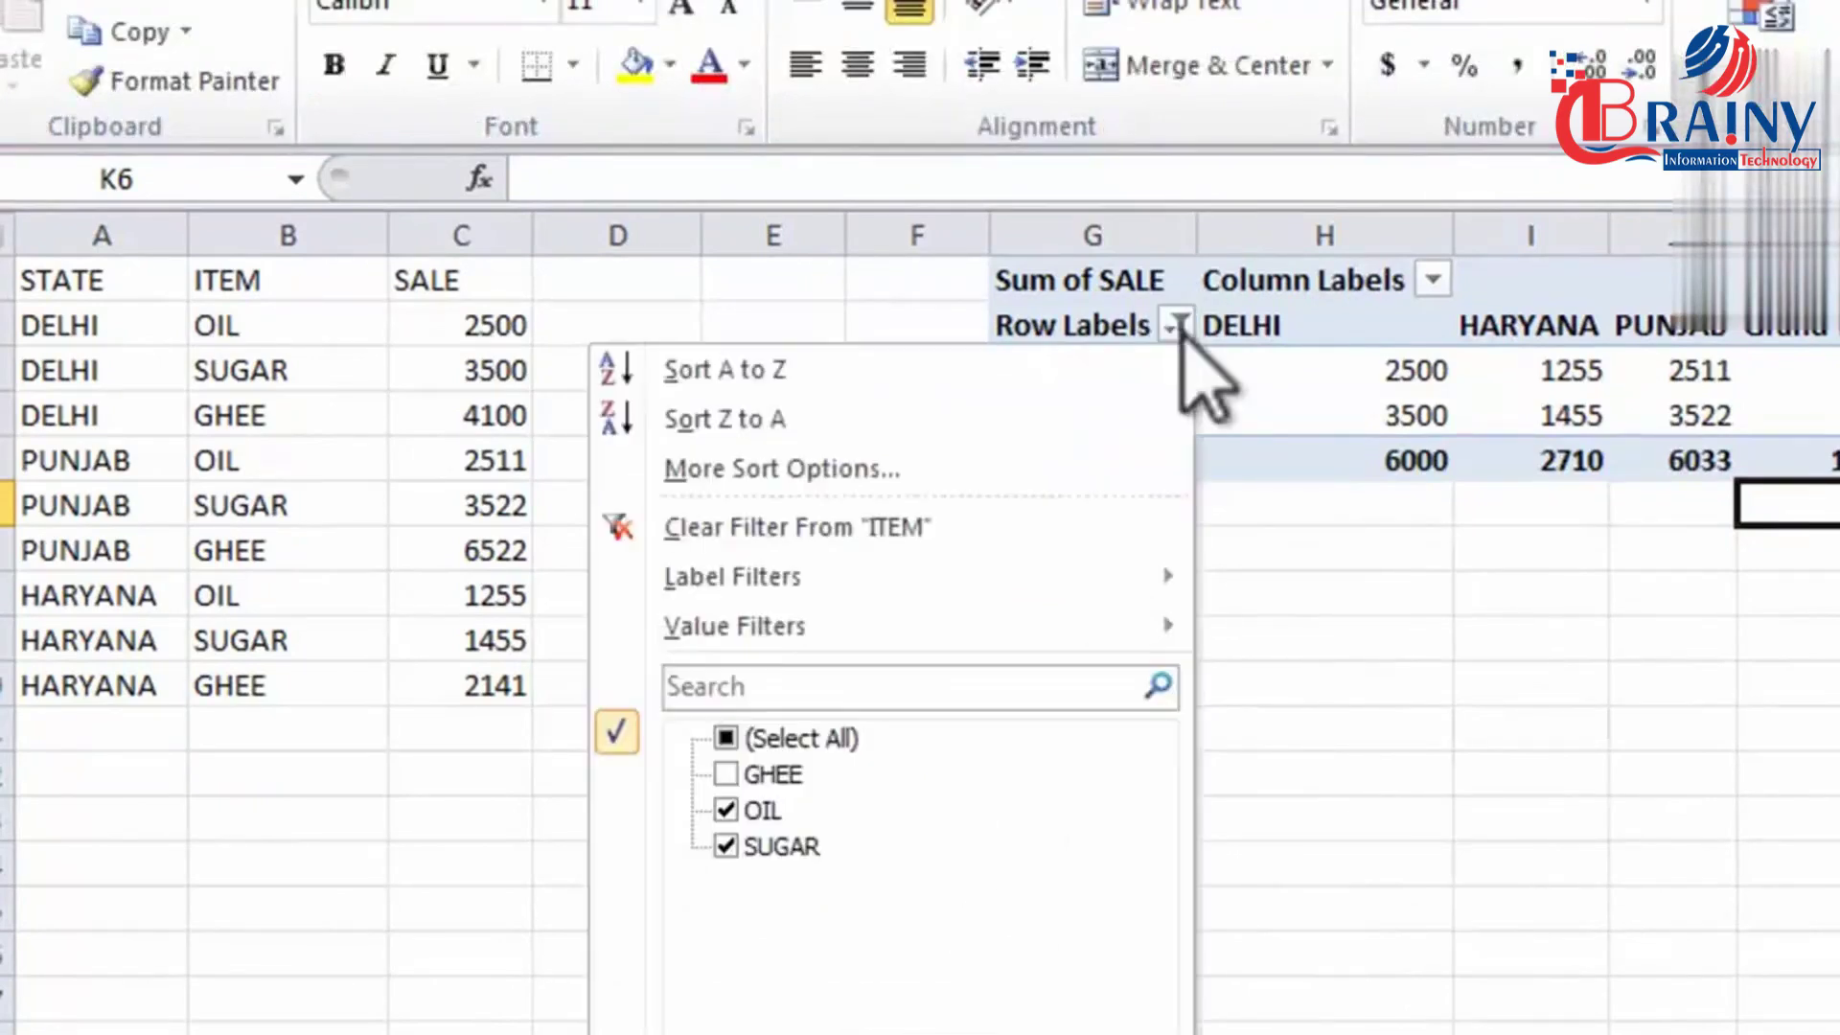
click(754, 742)
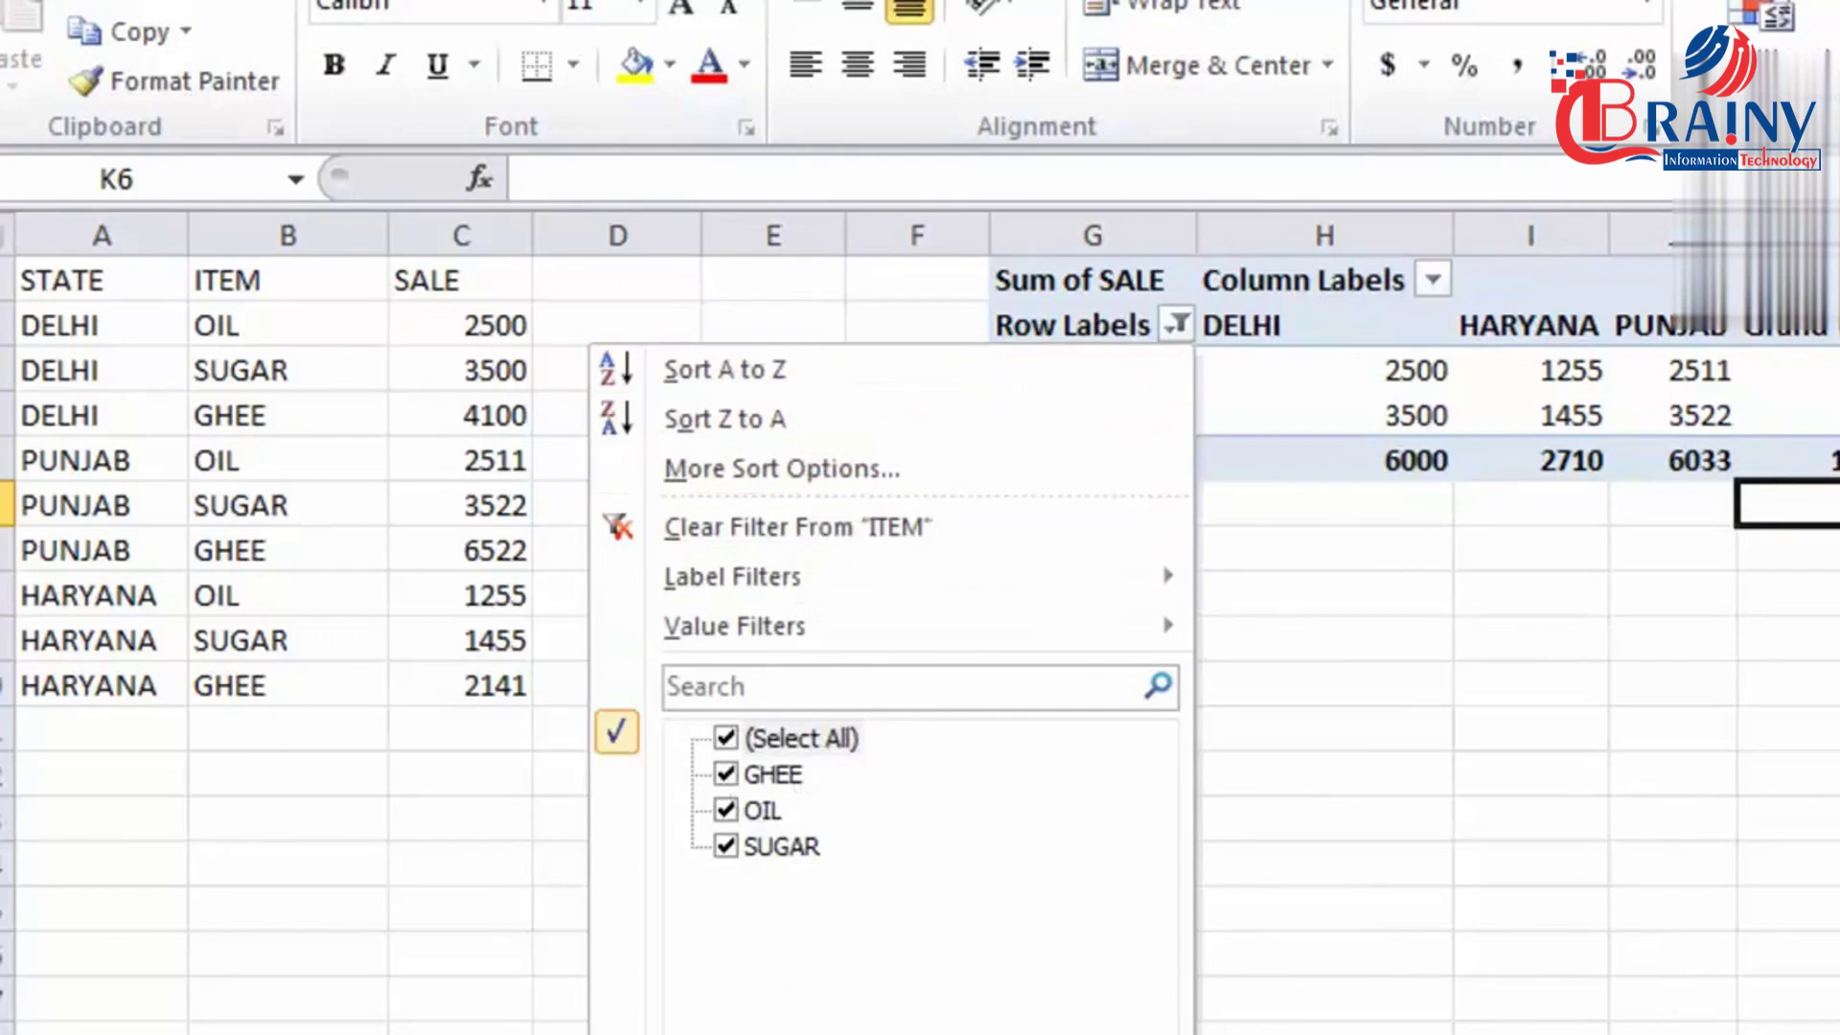
click(992, 1033)
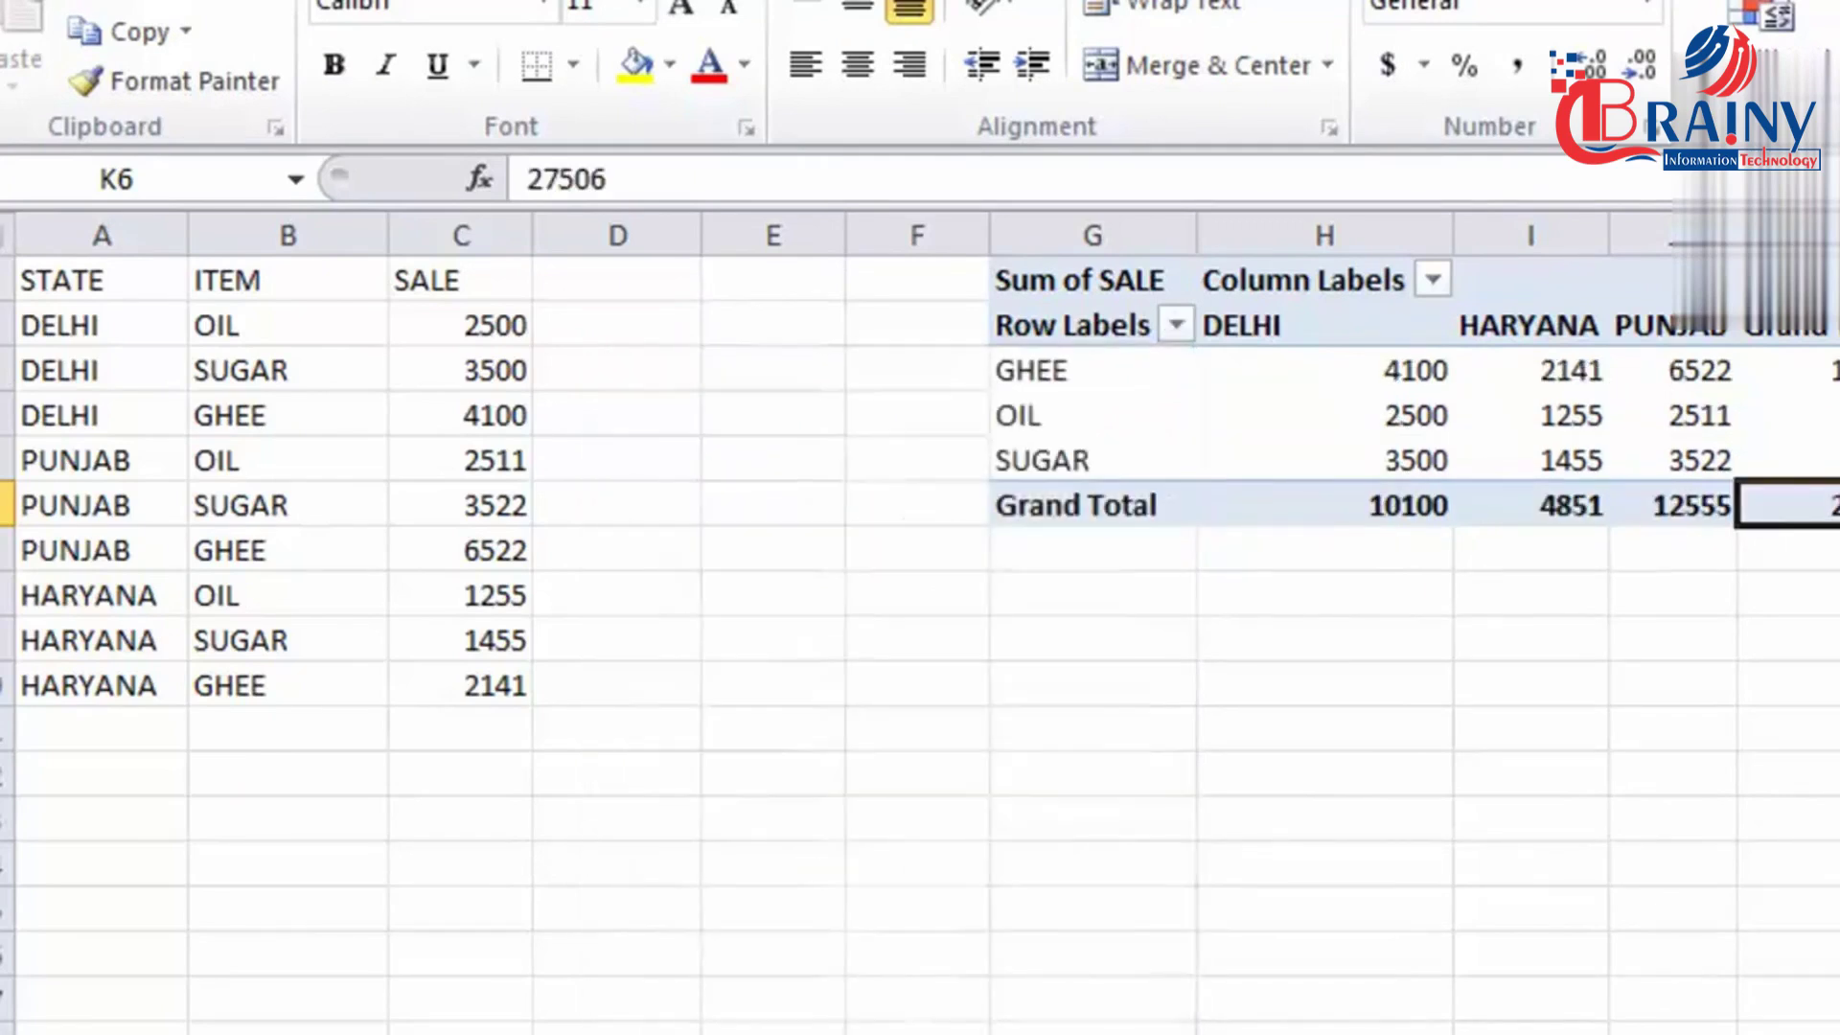
Filter the PivotTable's column labels to exclude HARYANA, and review the values for the remaining states.
click(1433, 280)
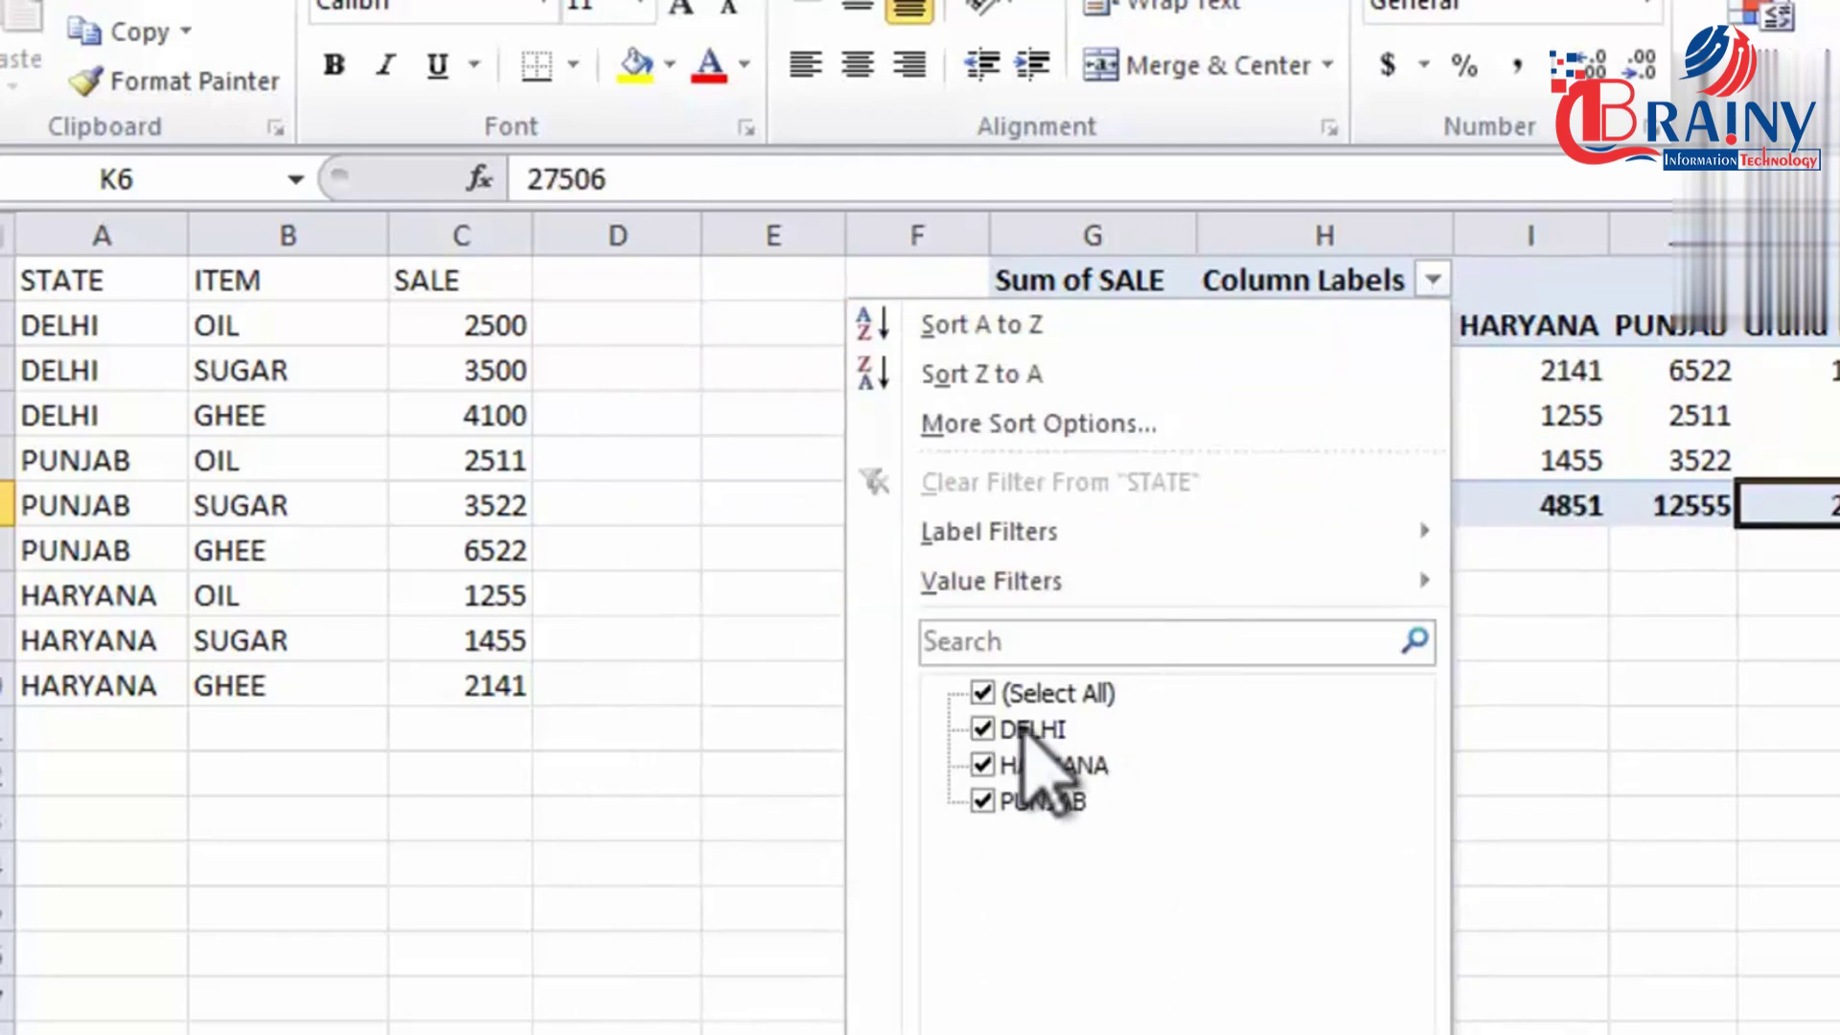
click(982, 765)
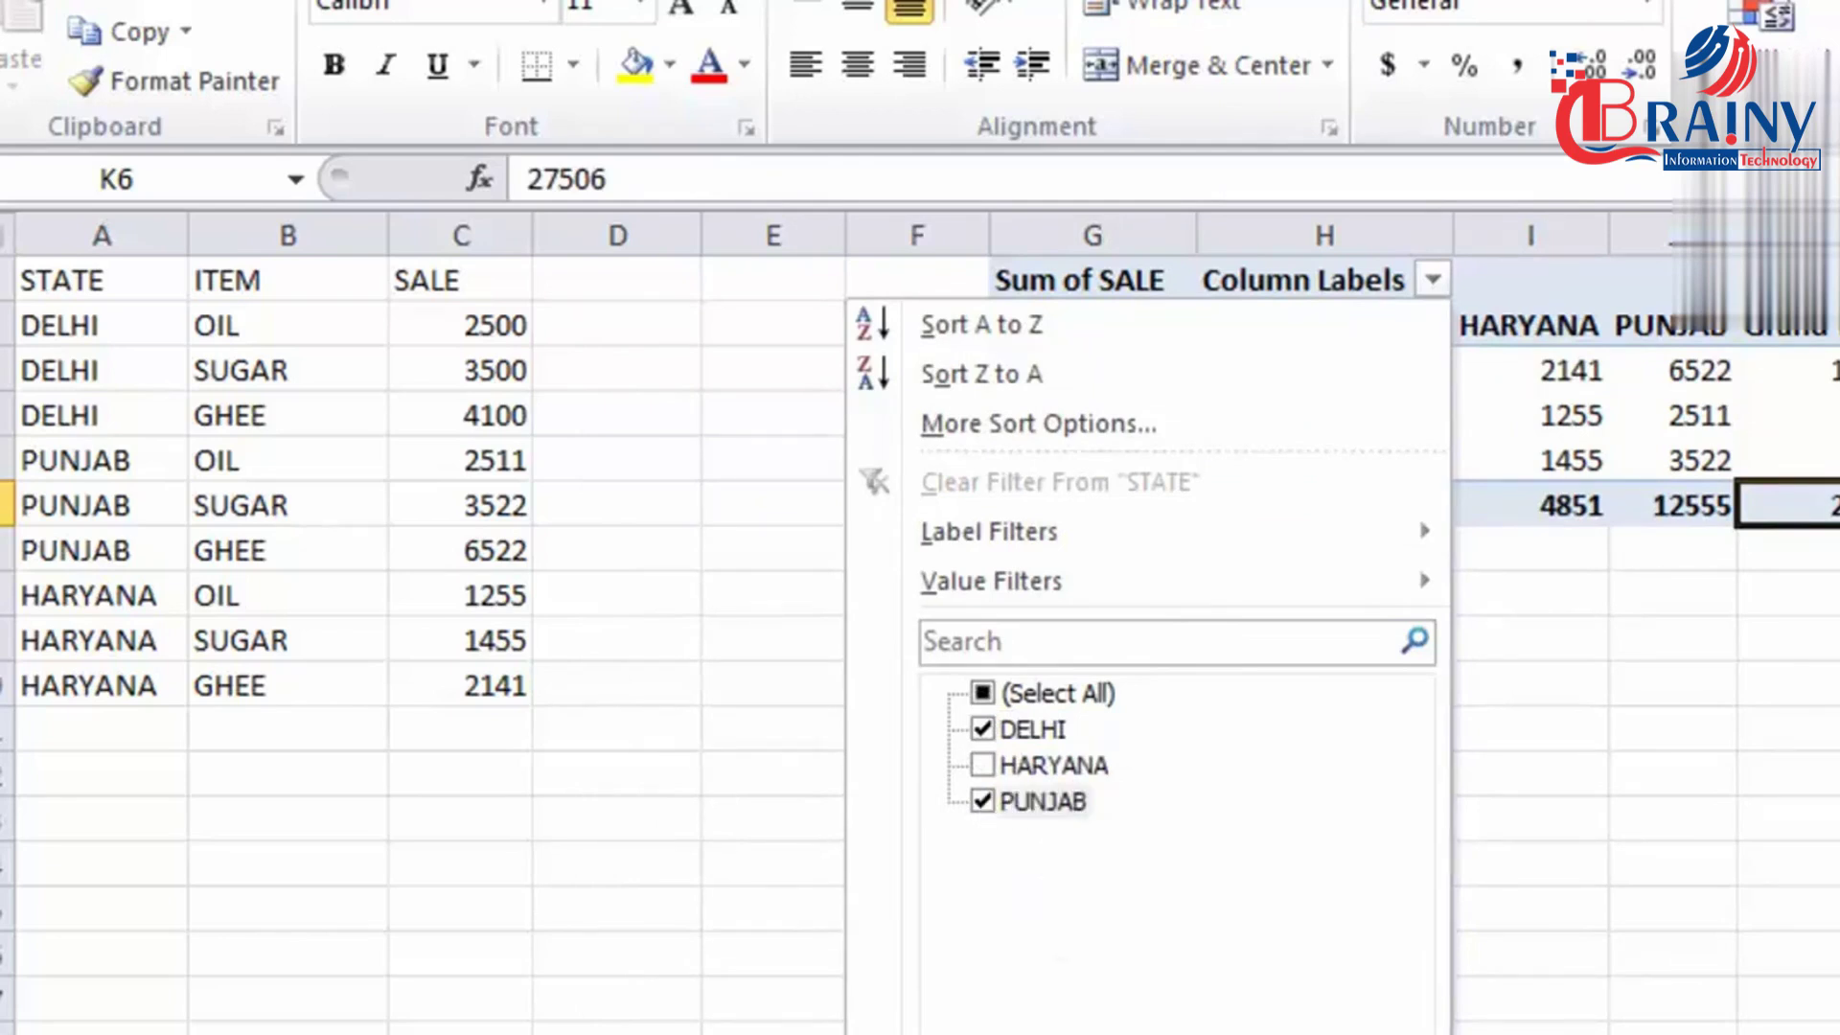
key(Return)
drag(1342, 374, 1576, 456)
drag(1715, 371, 1318, 484)
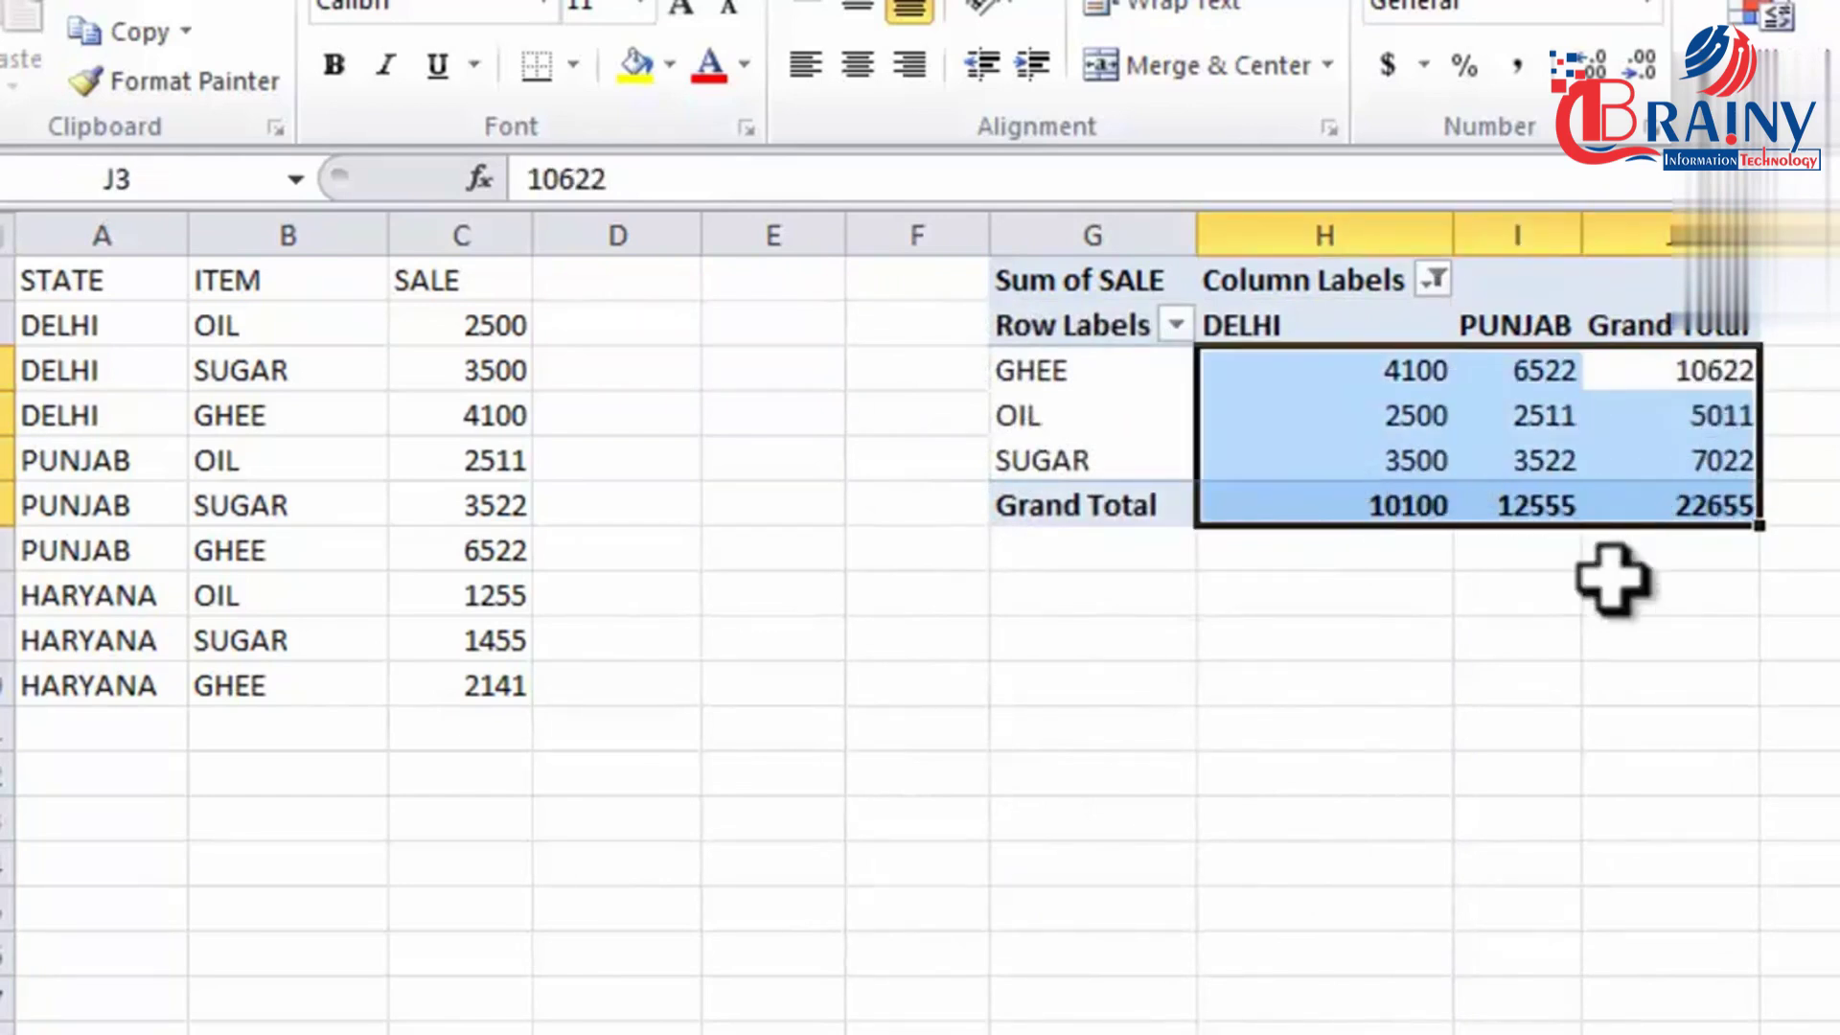
drag(1171, 381, 1658, 500)
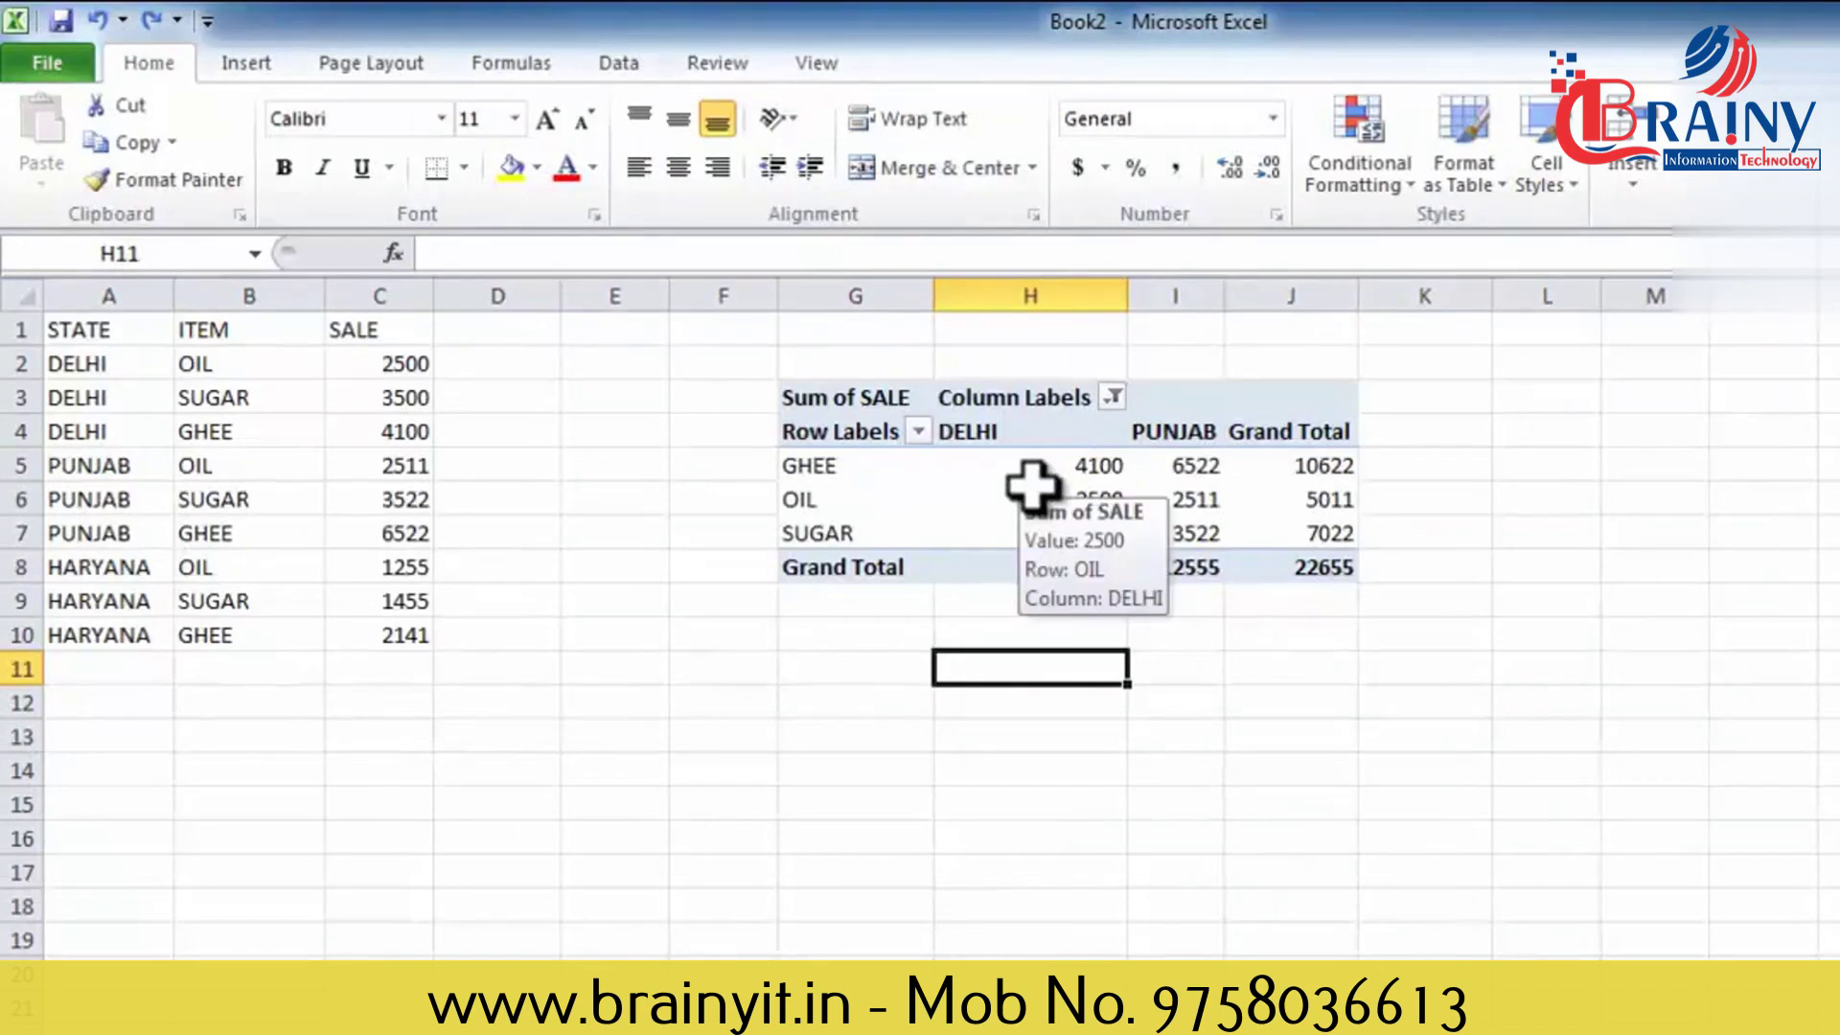
Rename the PivotTable as MY TABLE.
click(1031, 486)
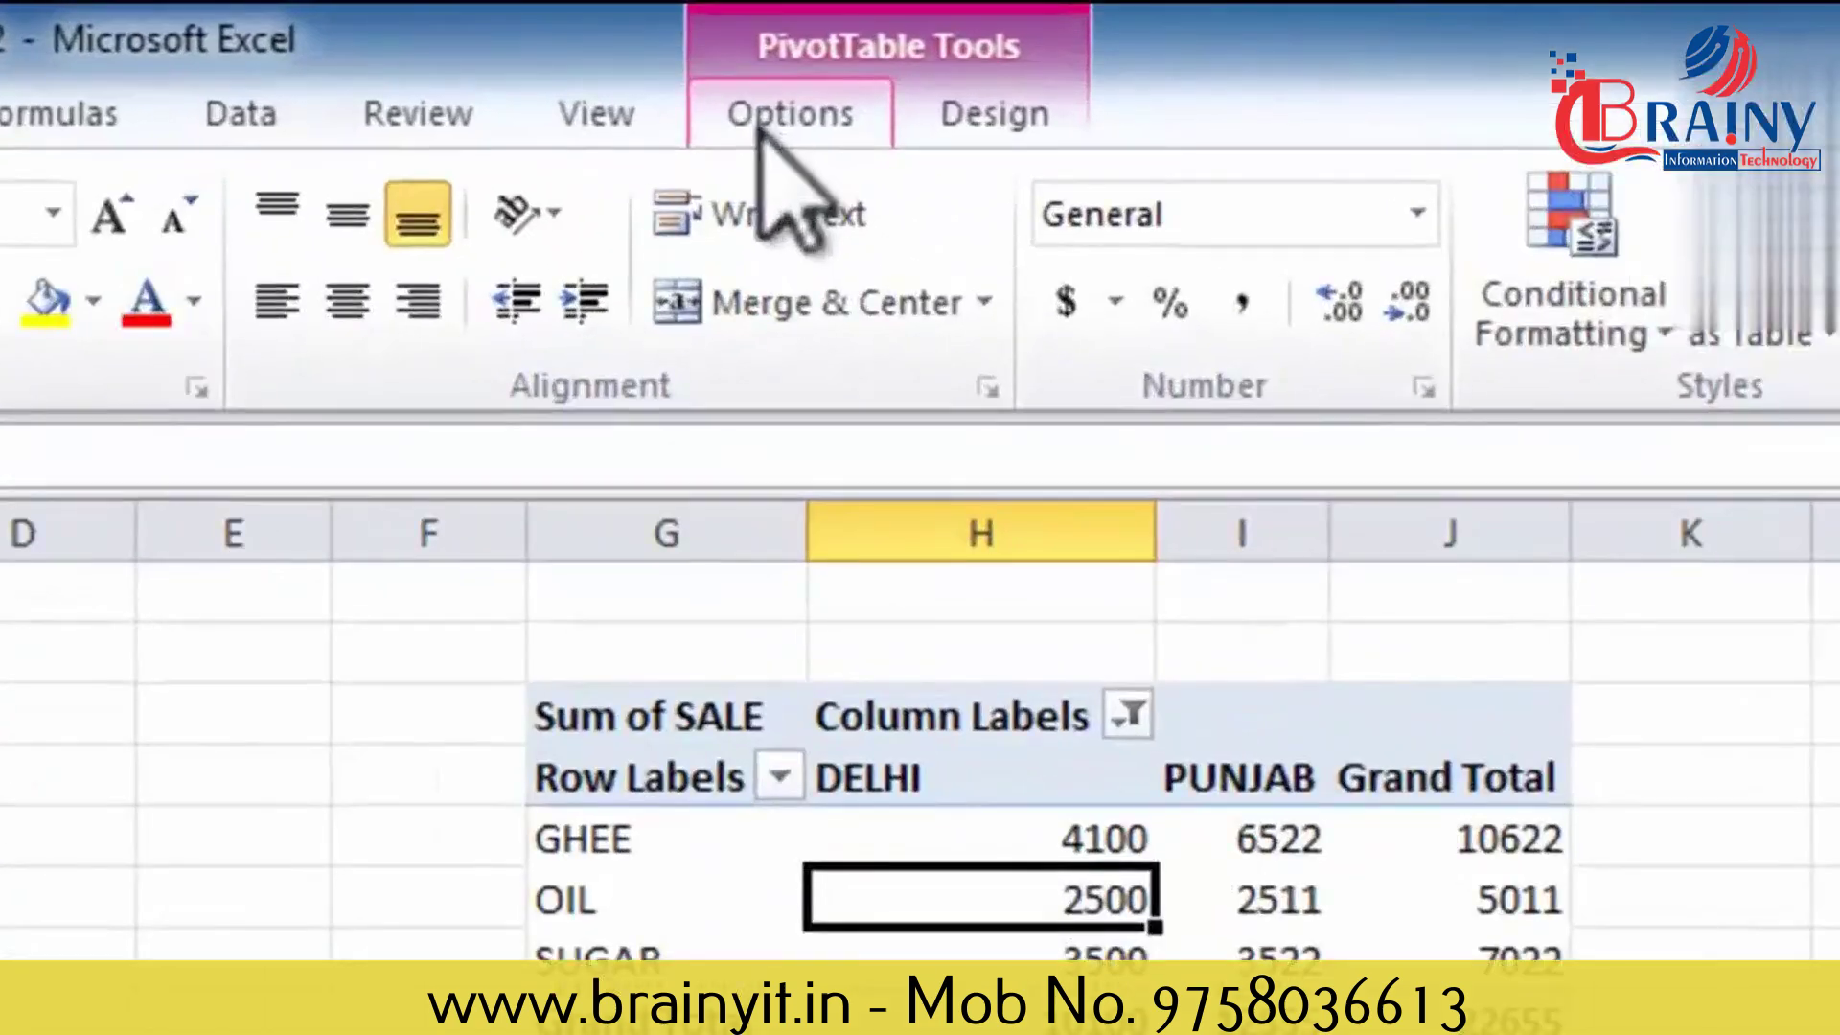
click(761, 129)
click(995, 117)
click(774, 120)
click(1001, 117)
click(817, 120)
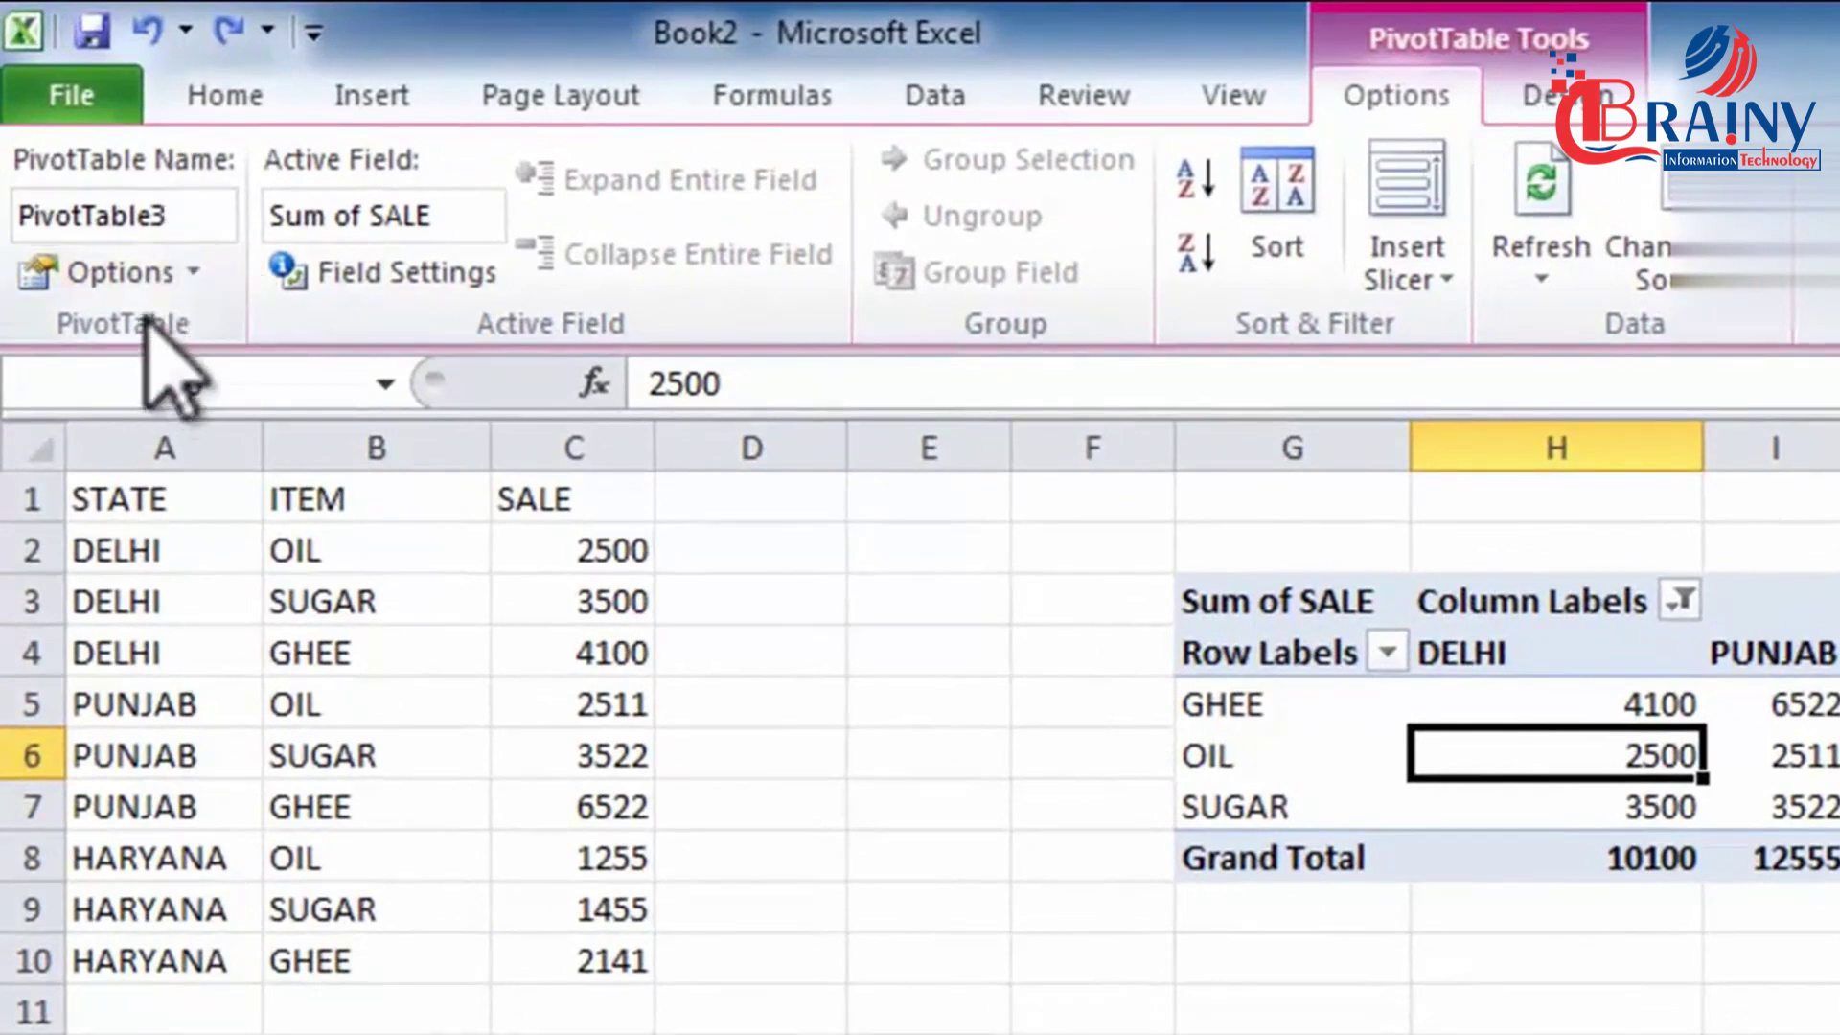
click(173, 216)
drag(53, 219, 246, 251)
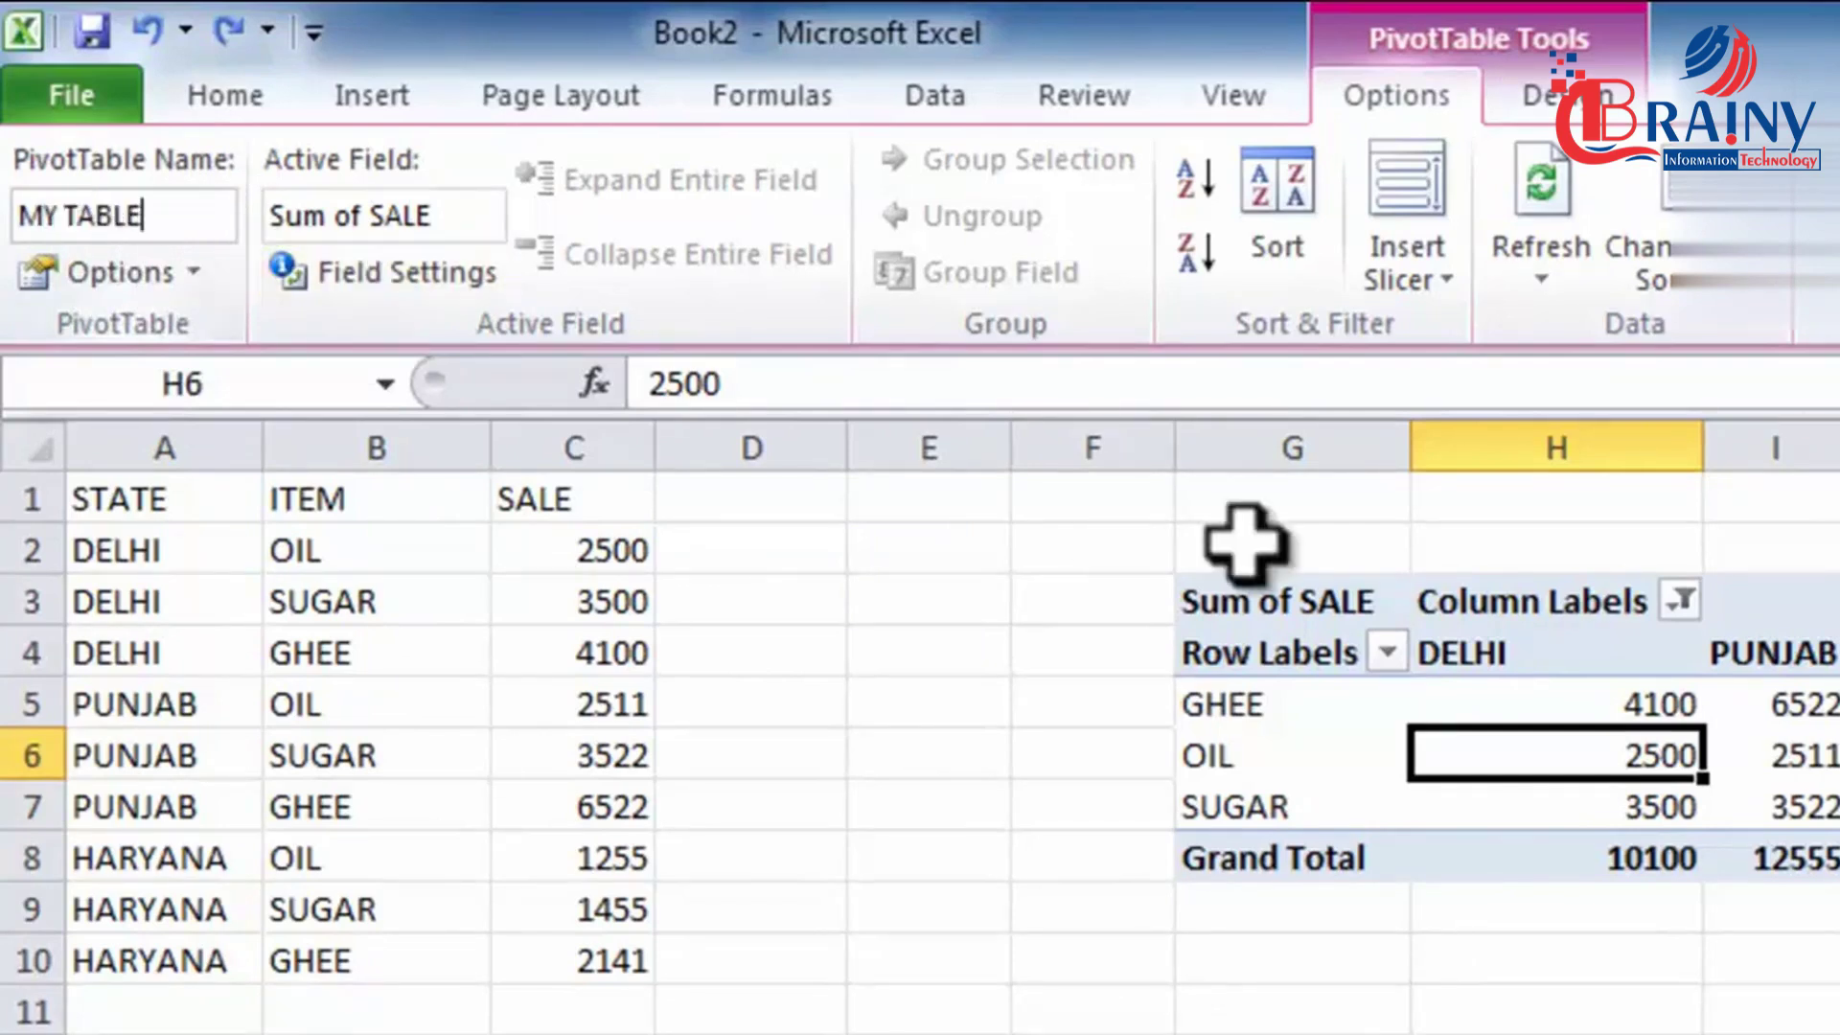
Rename the Sum of SALE value field as TOTAL SALE and open its field settings.
click(1284, 602)
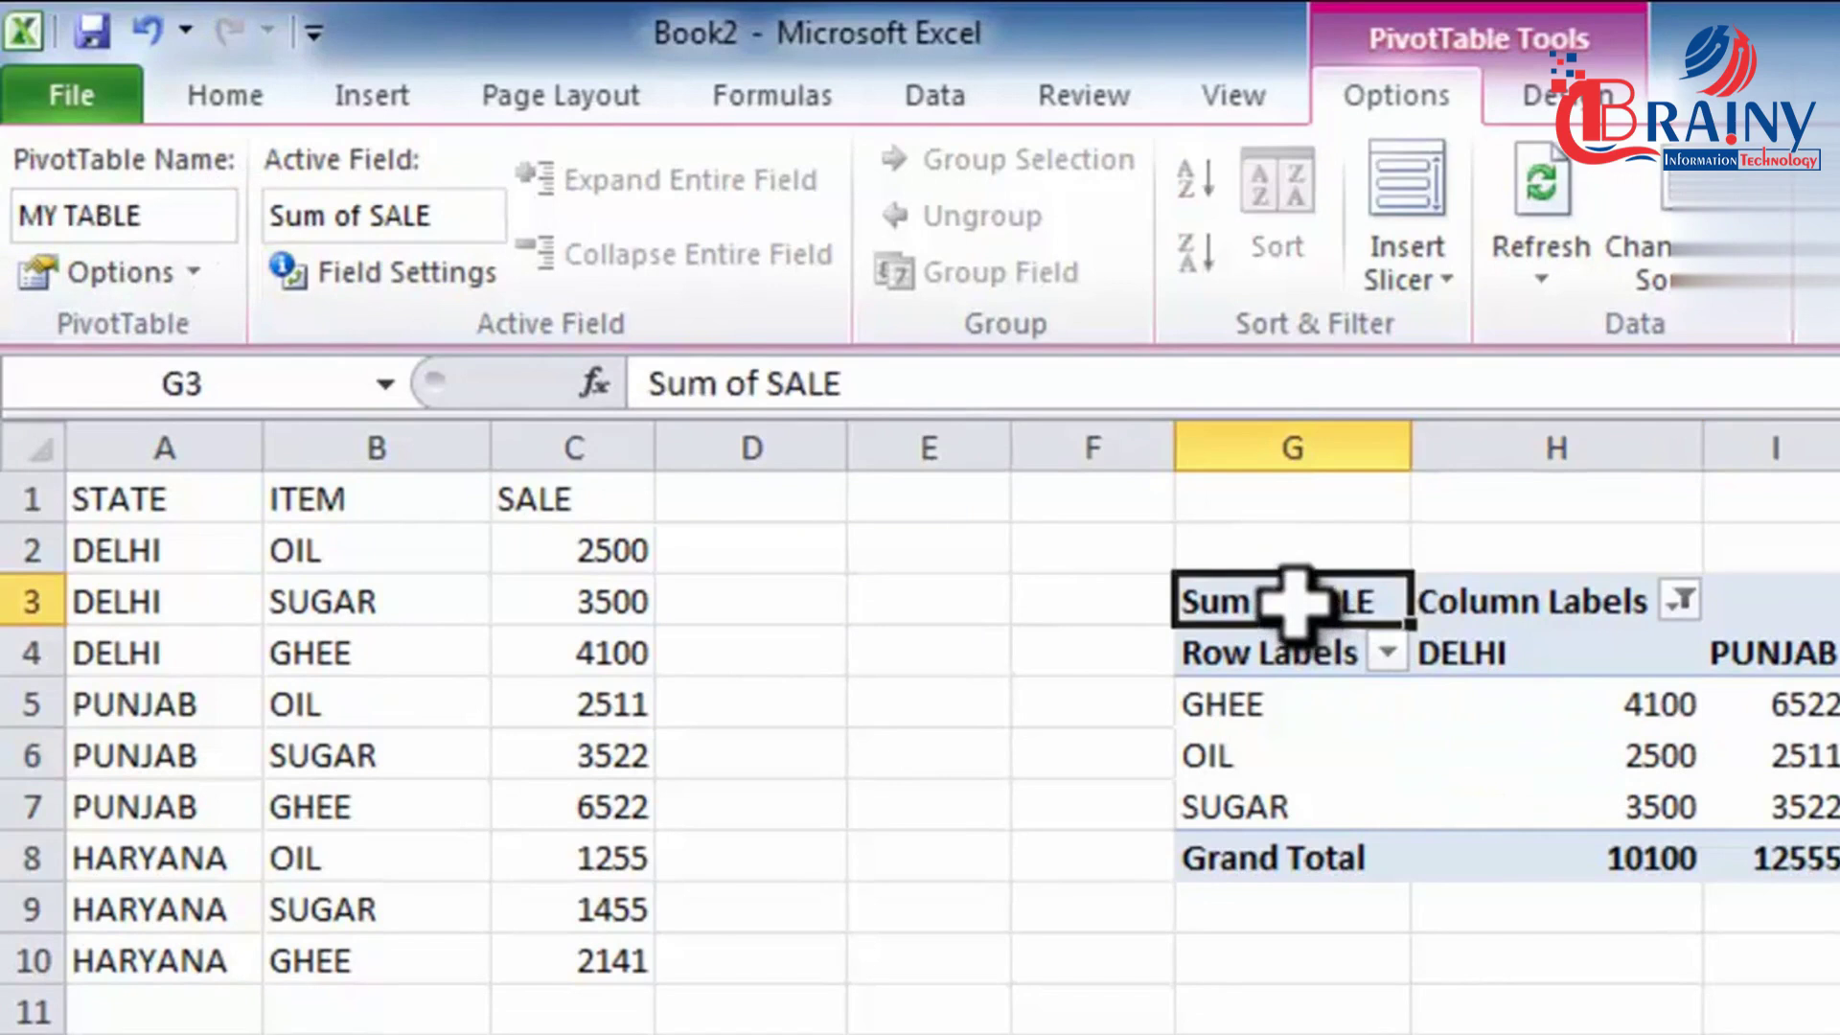
click(1342, 809)
click(1306, 595)
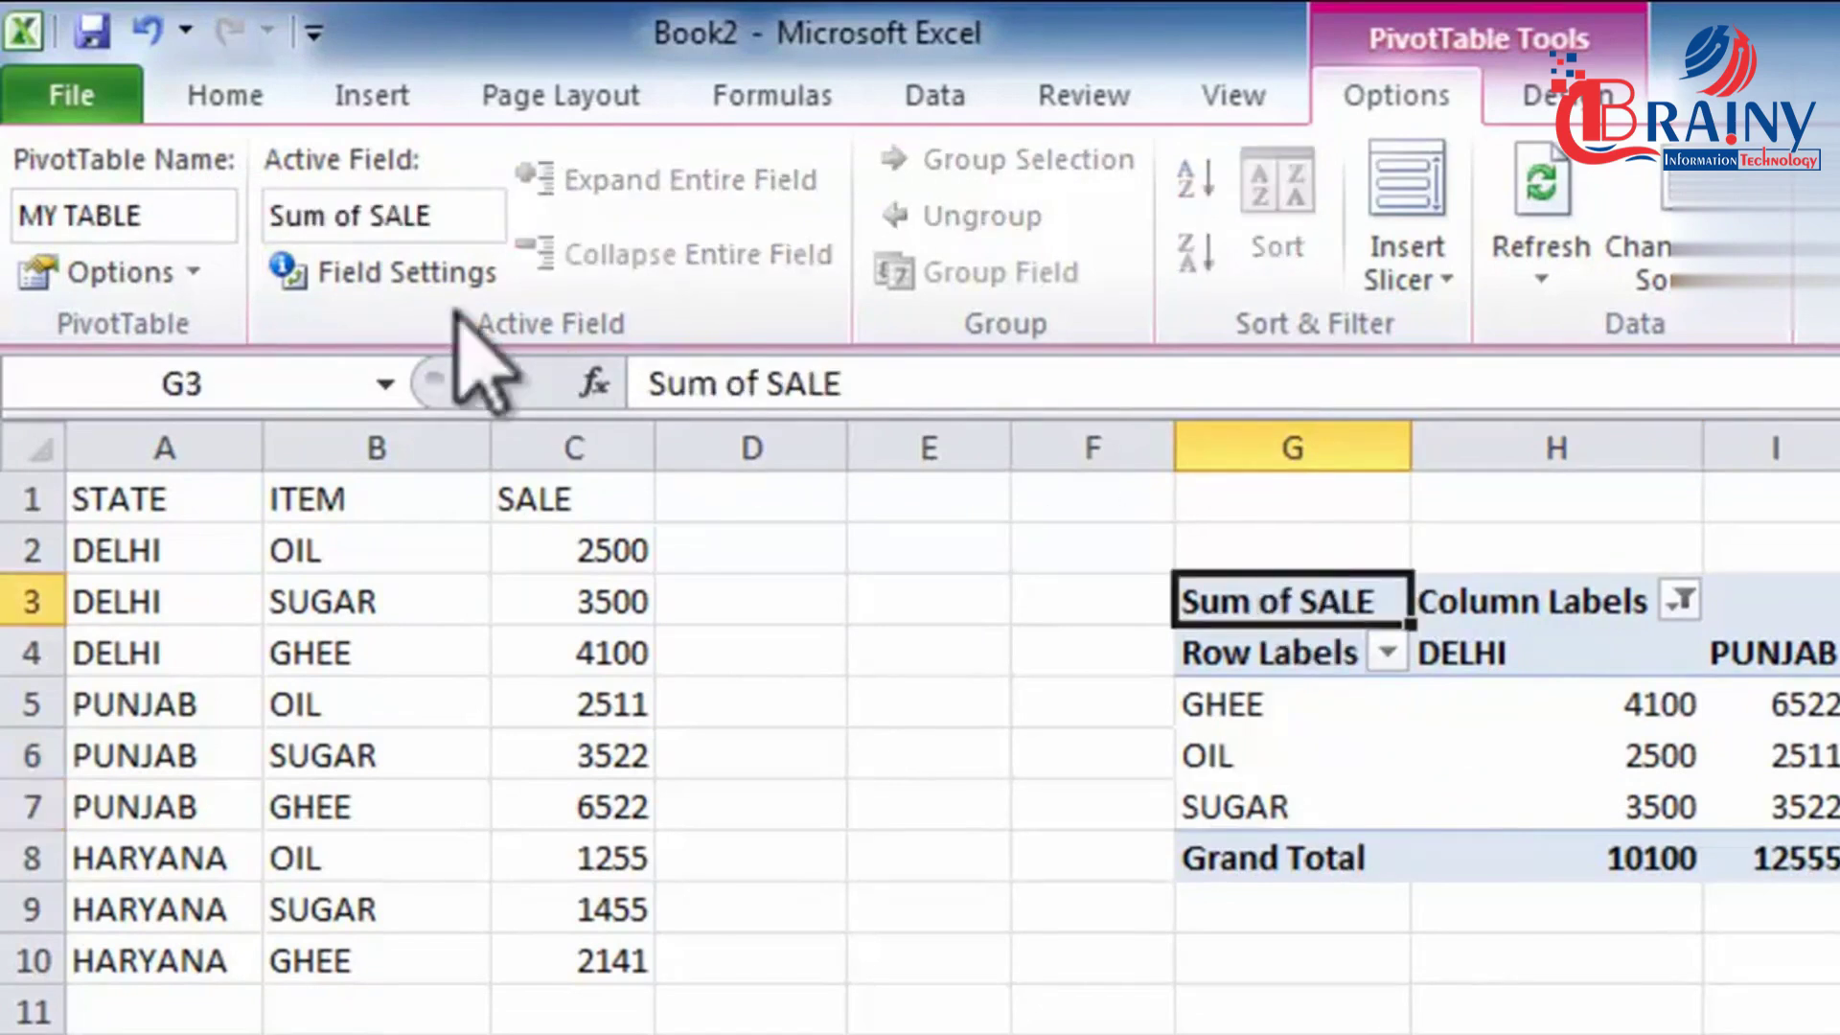
drag(277, 212, 466, 209)
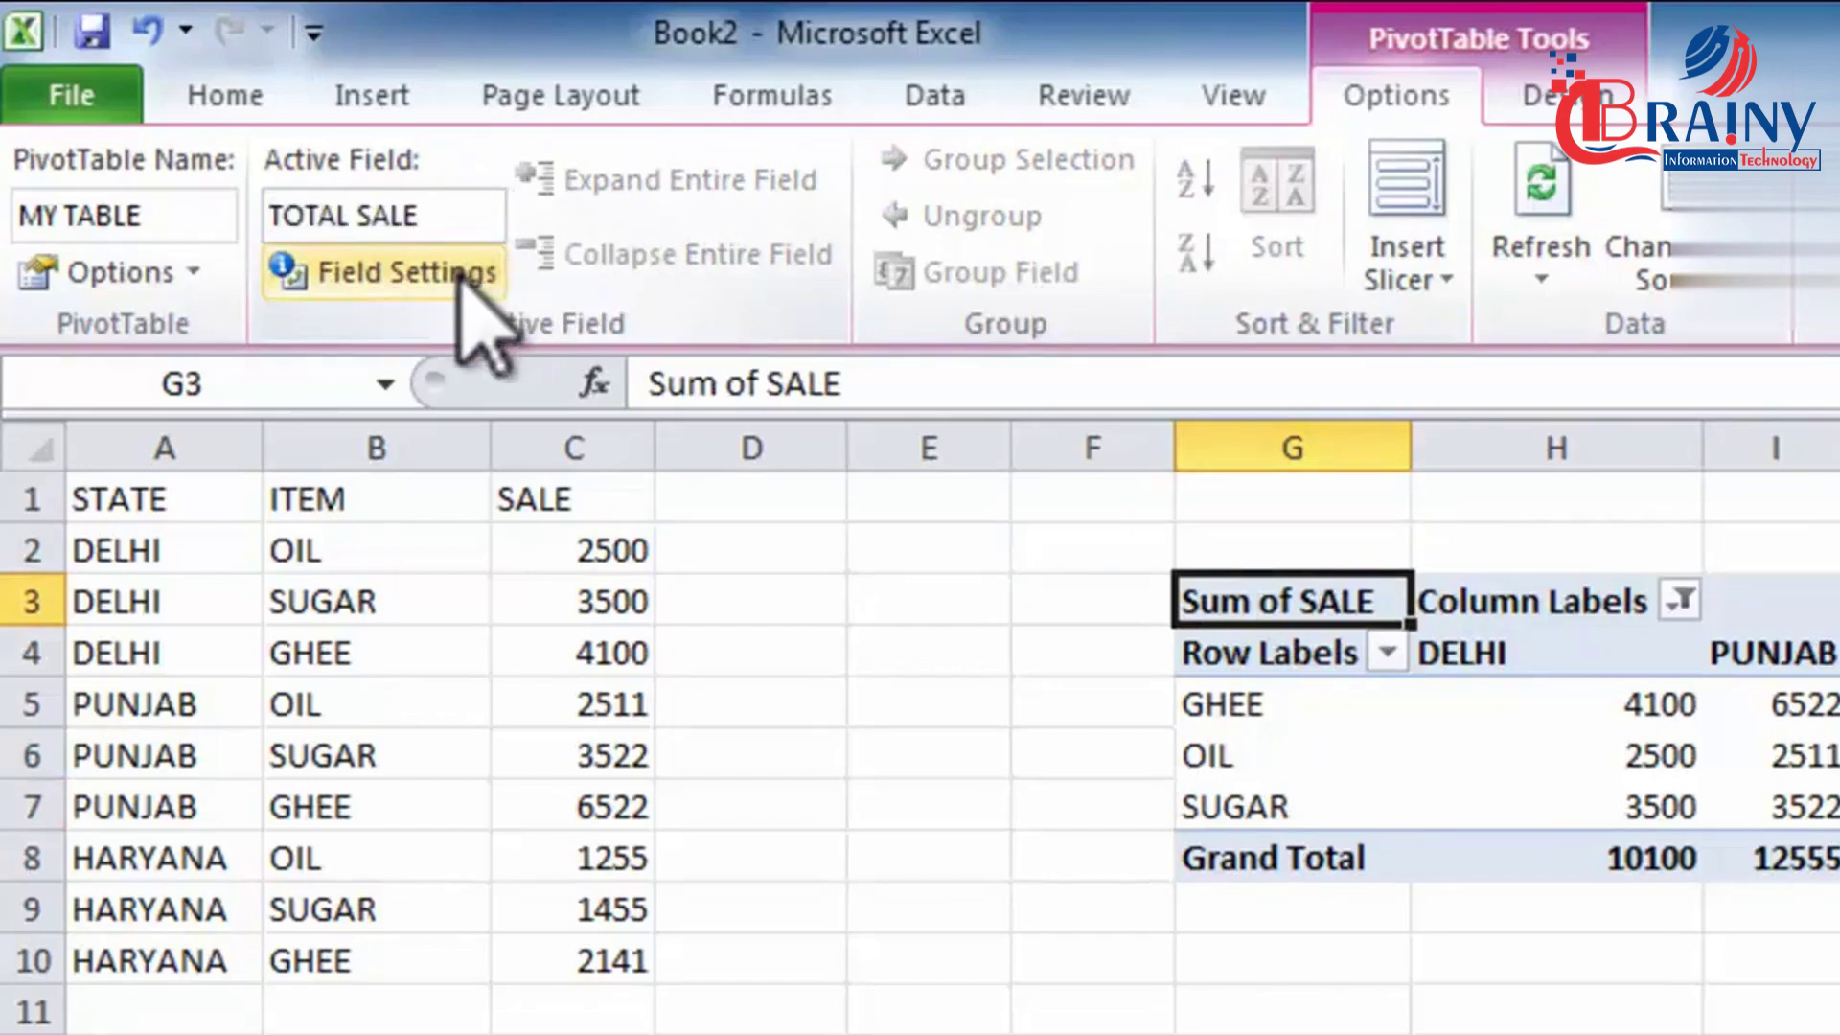
click(390, 274)
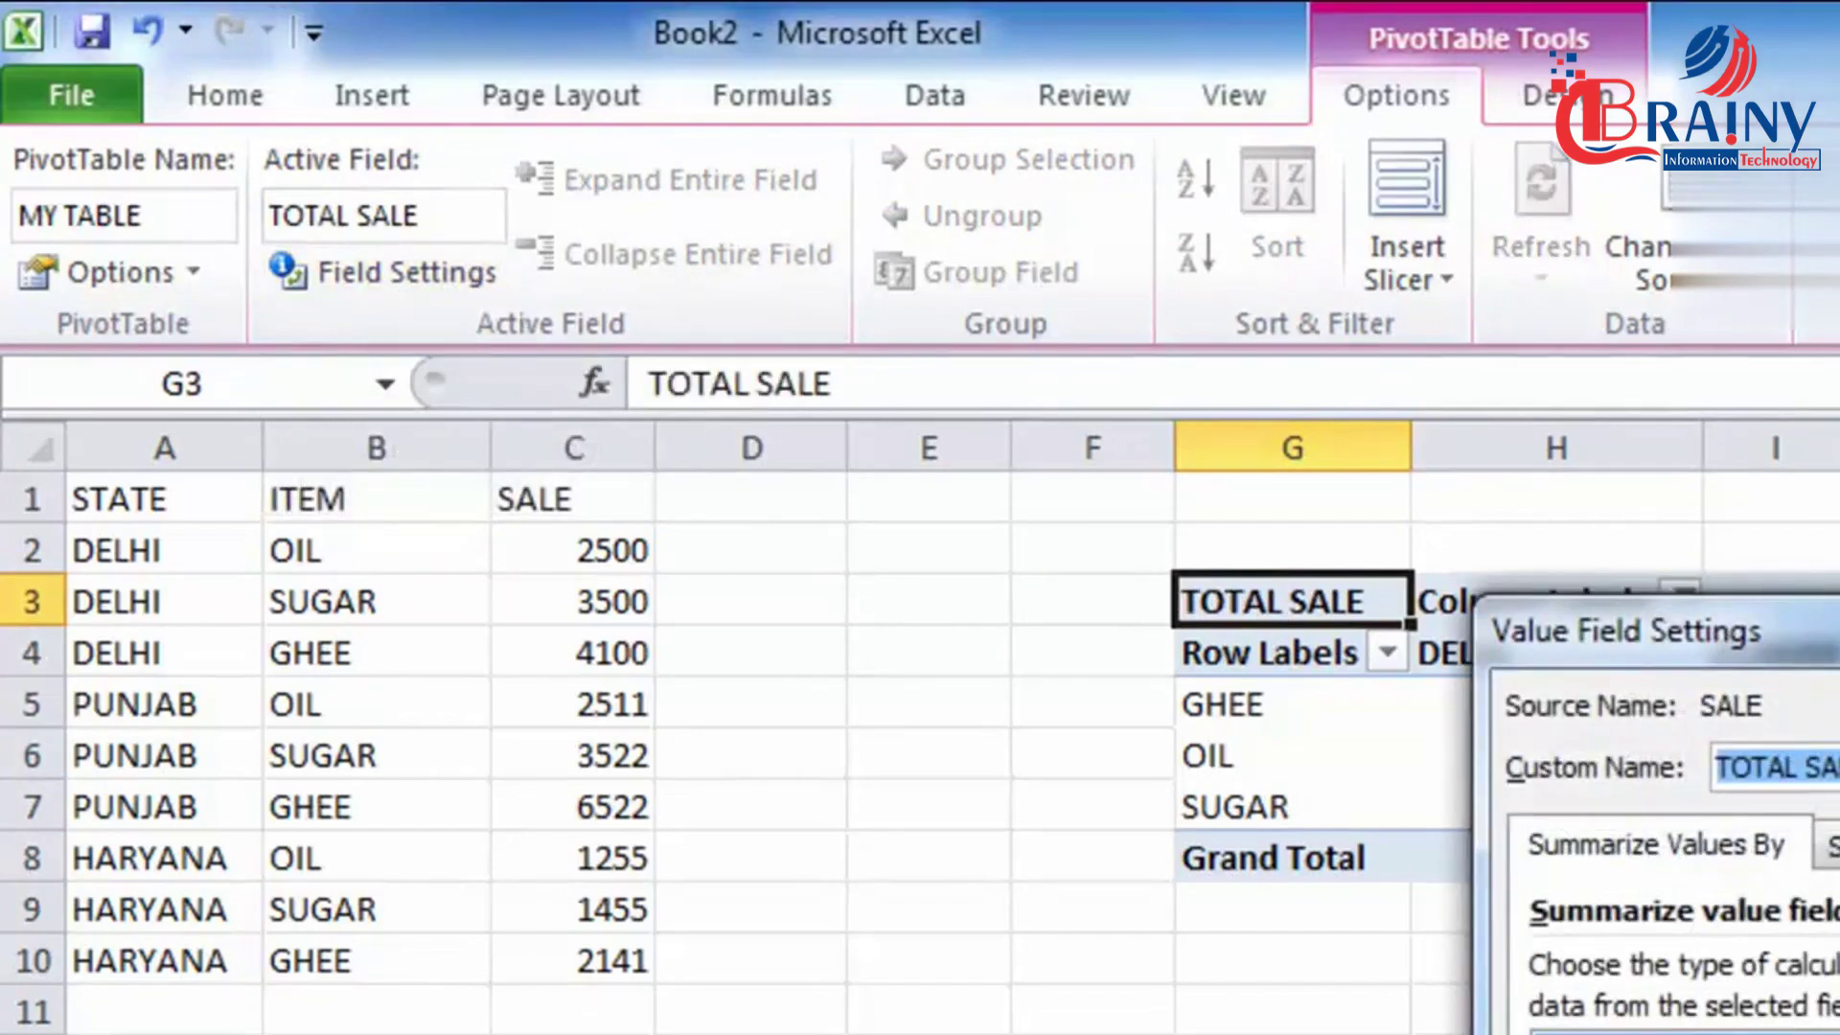
Try out calculation types in the value field settings and summarise the SALE values by Average.
drag(1571, 633, 600, 621)
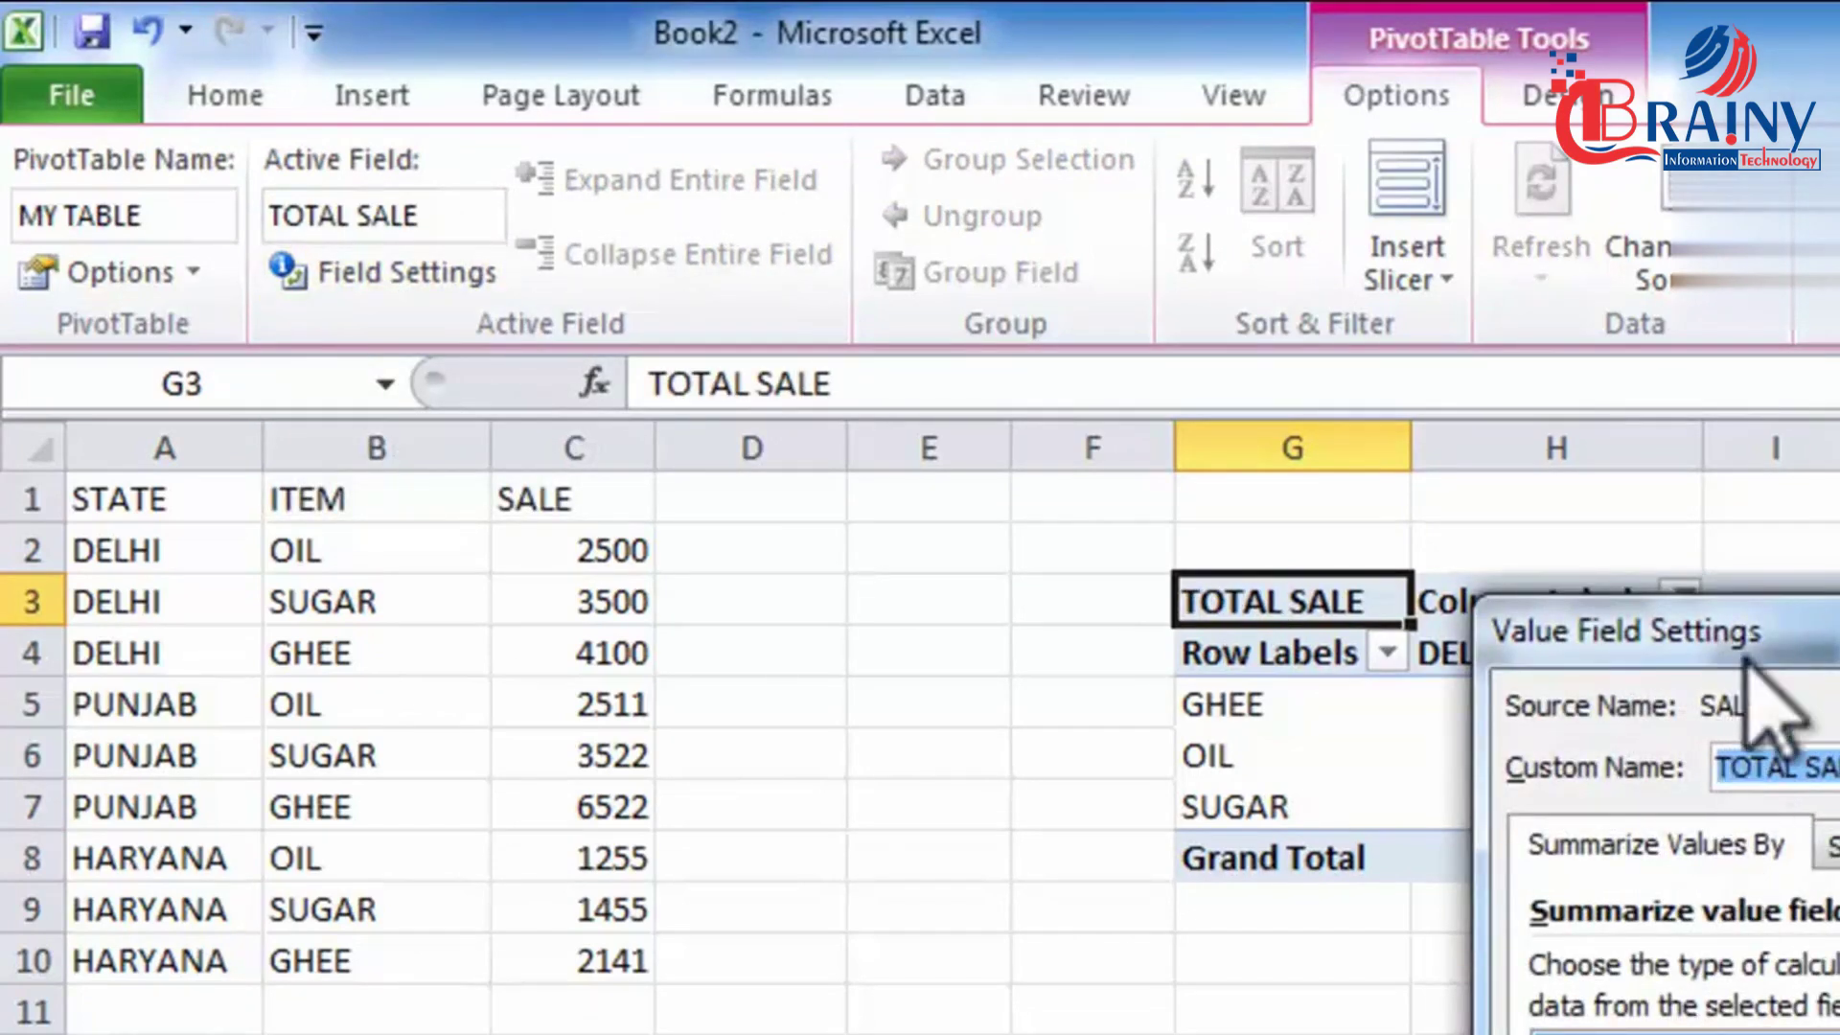
drag(525, 533, 520, 533)
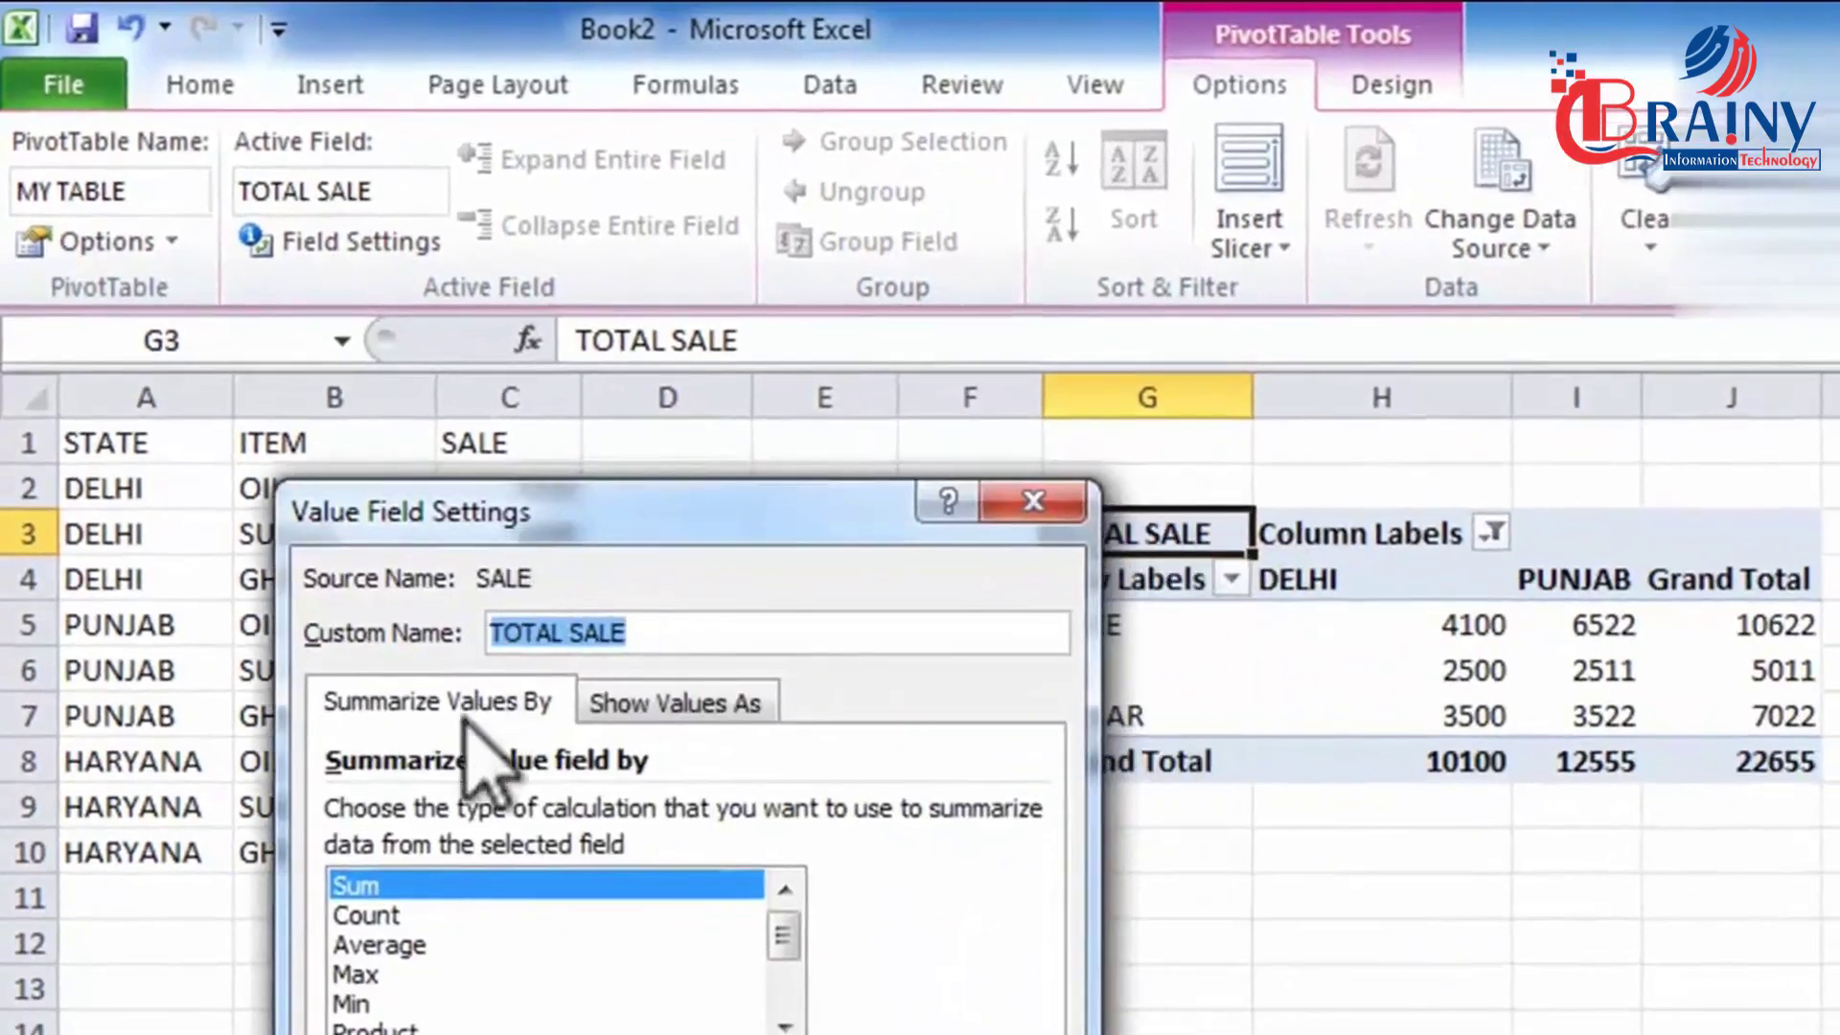
click(403, 944)
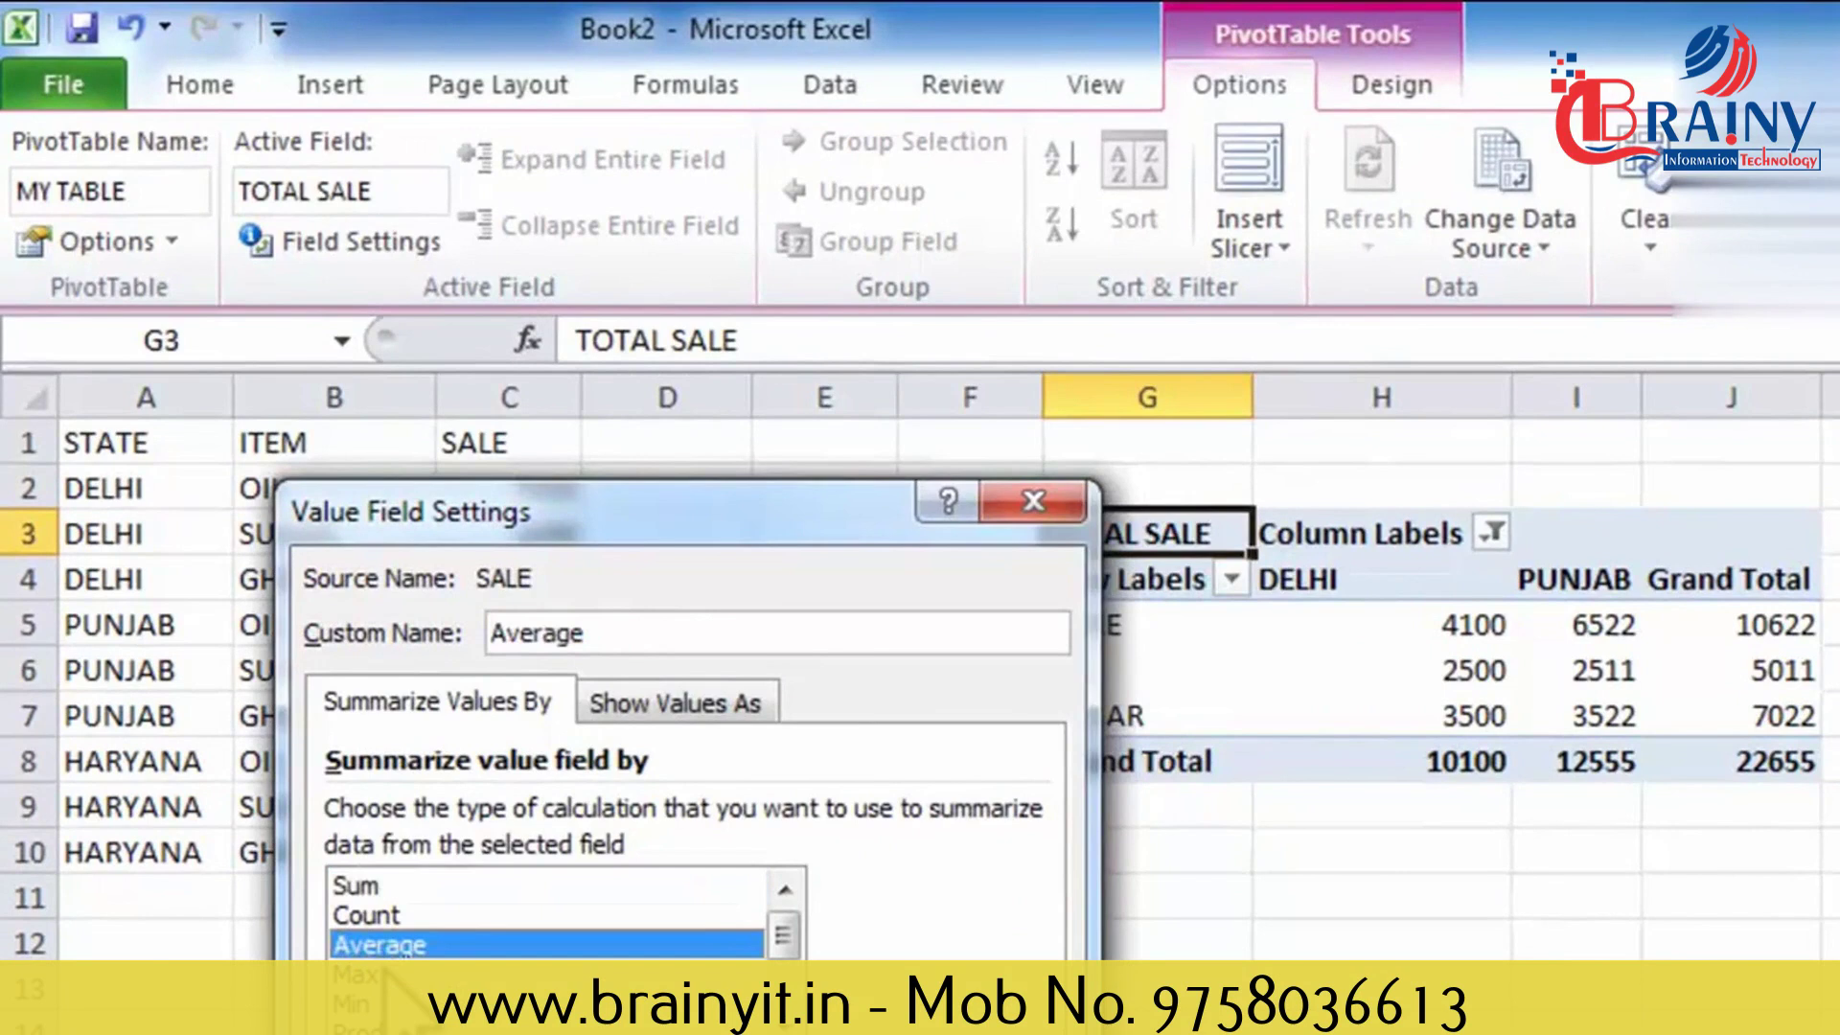
click(382, 972)
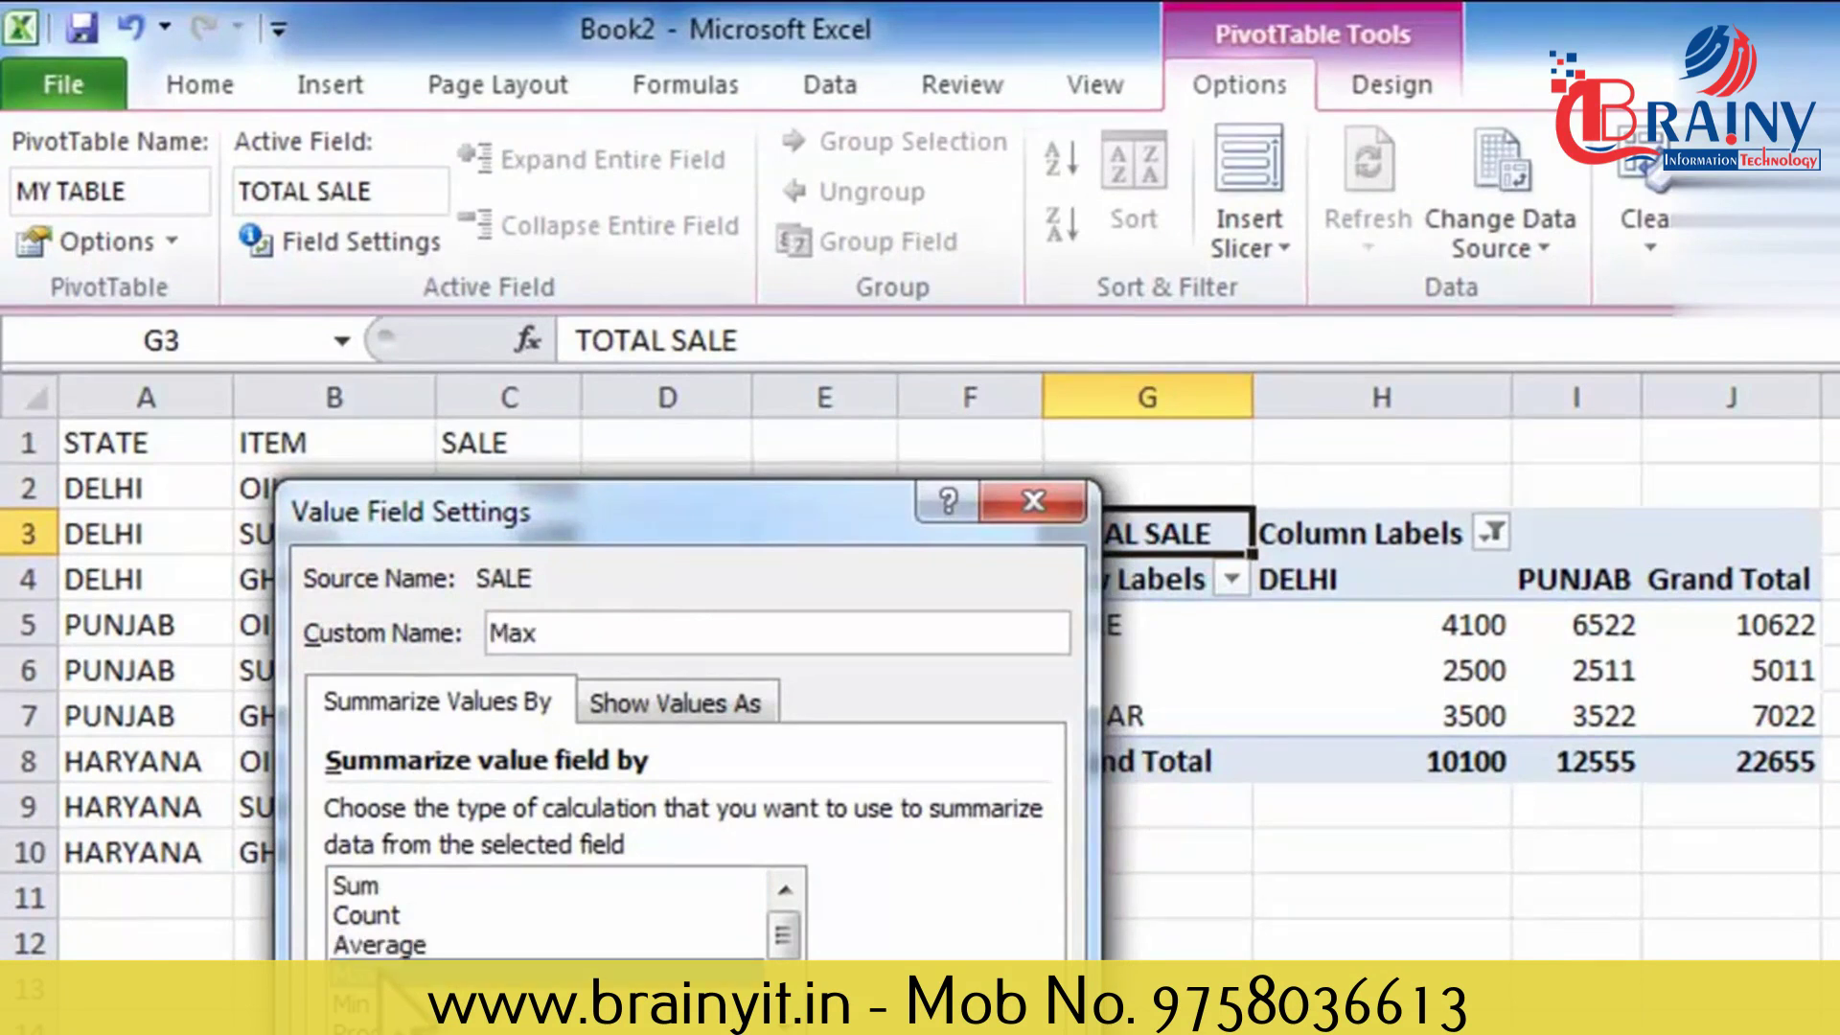
click(386, 1001)
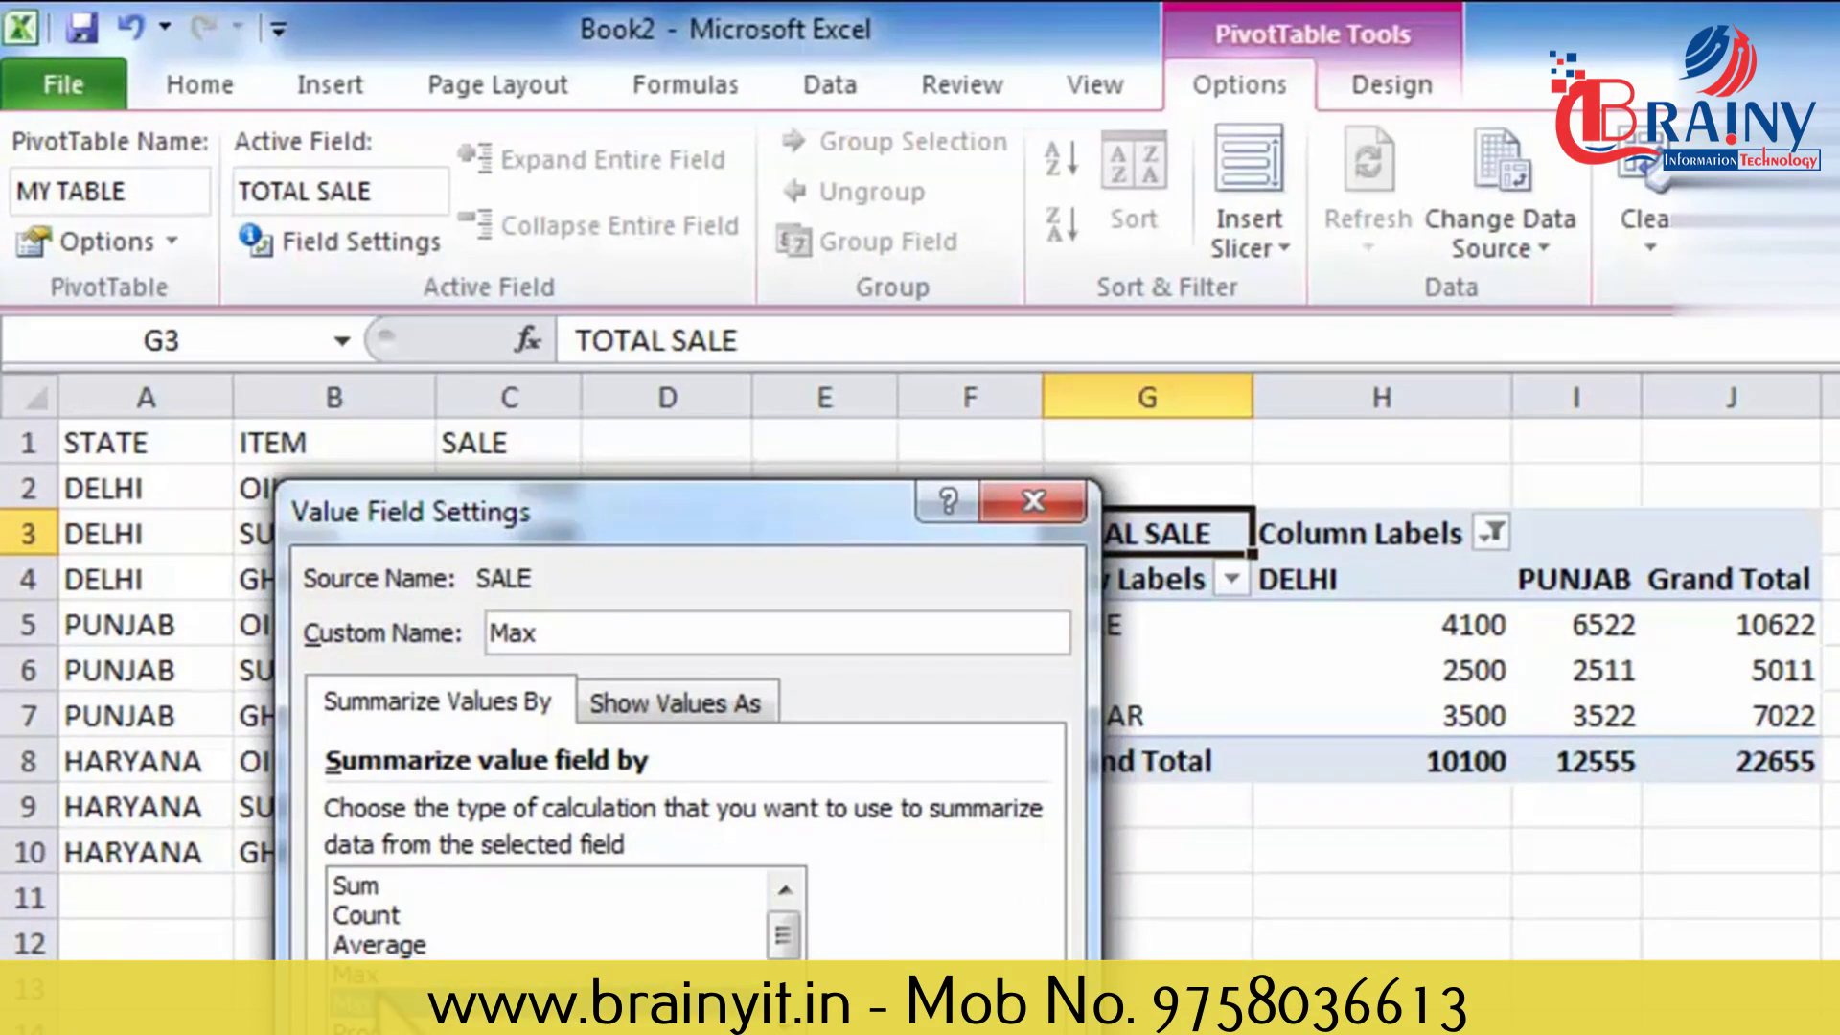
click(393, 888)
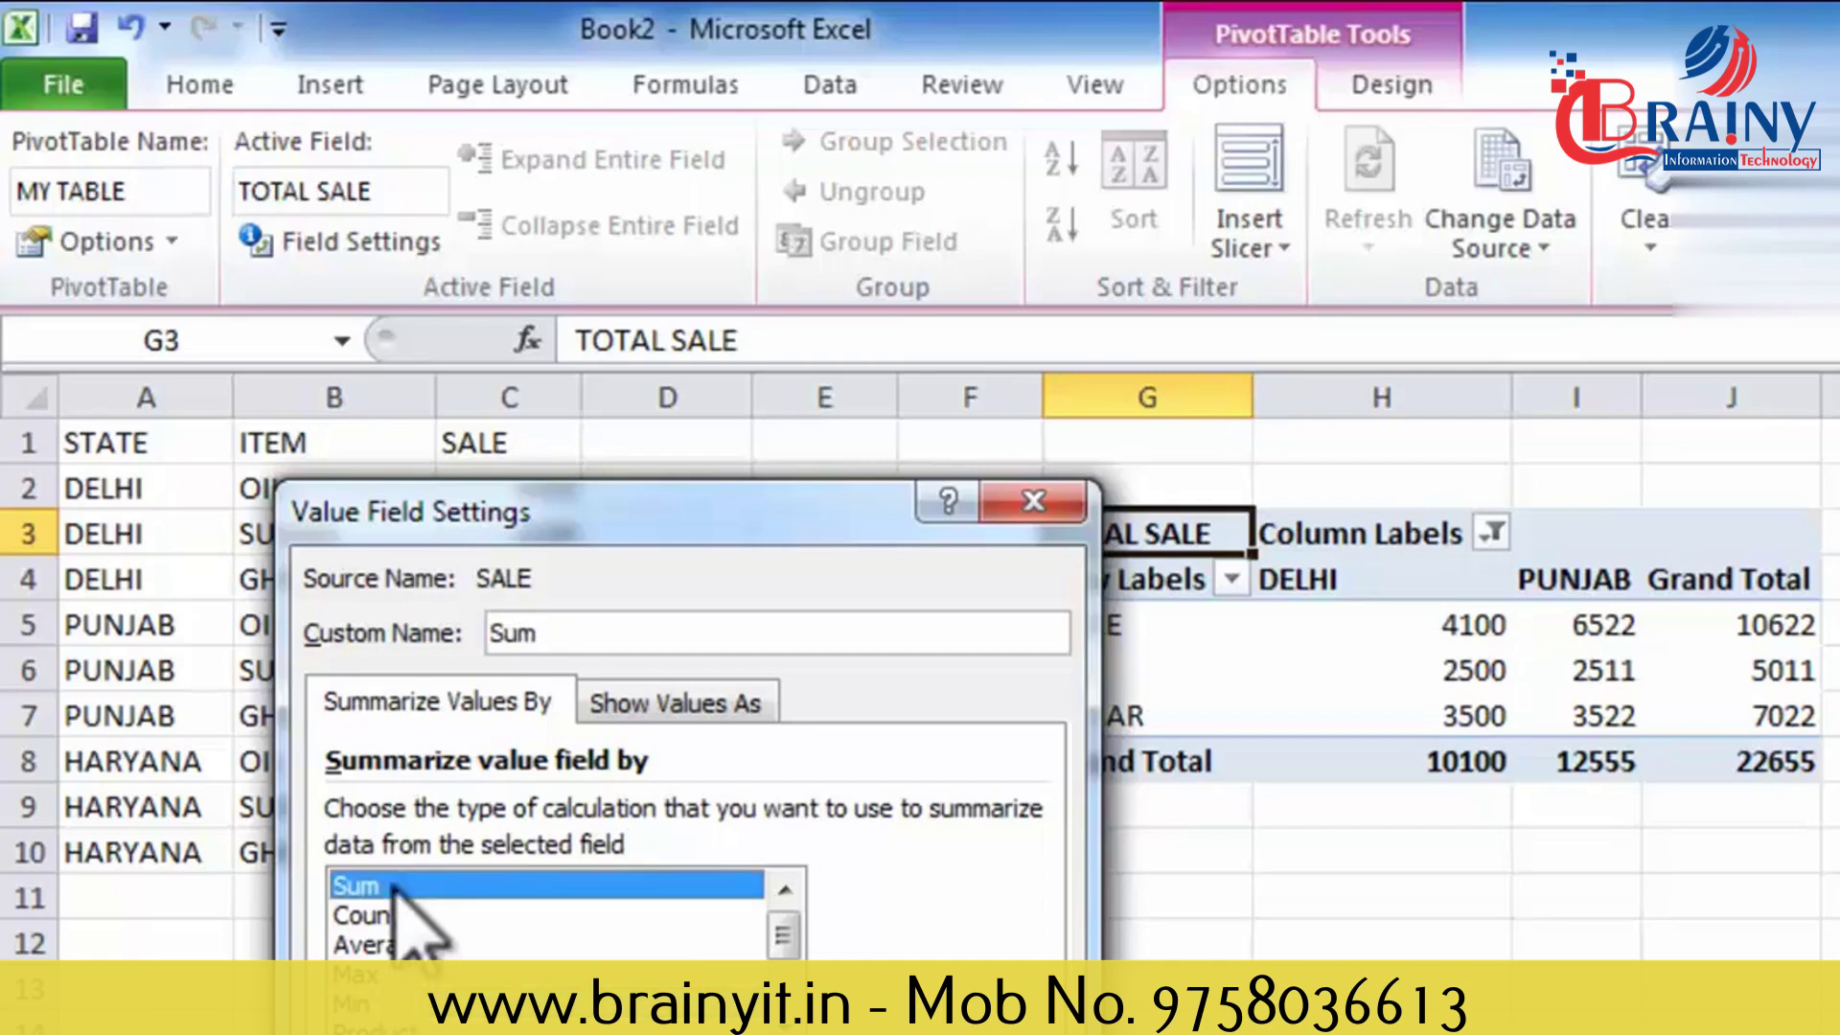
click(407, 946)
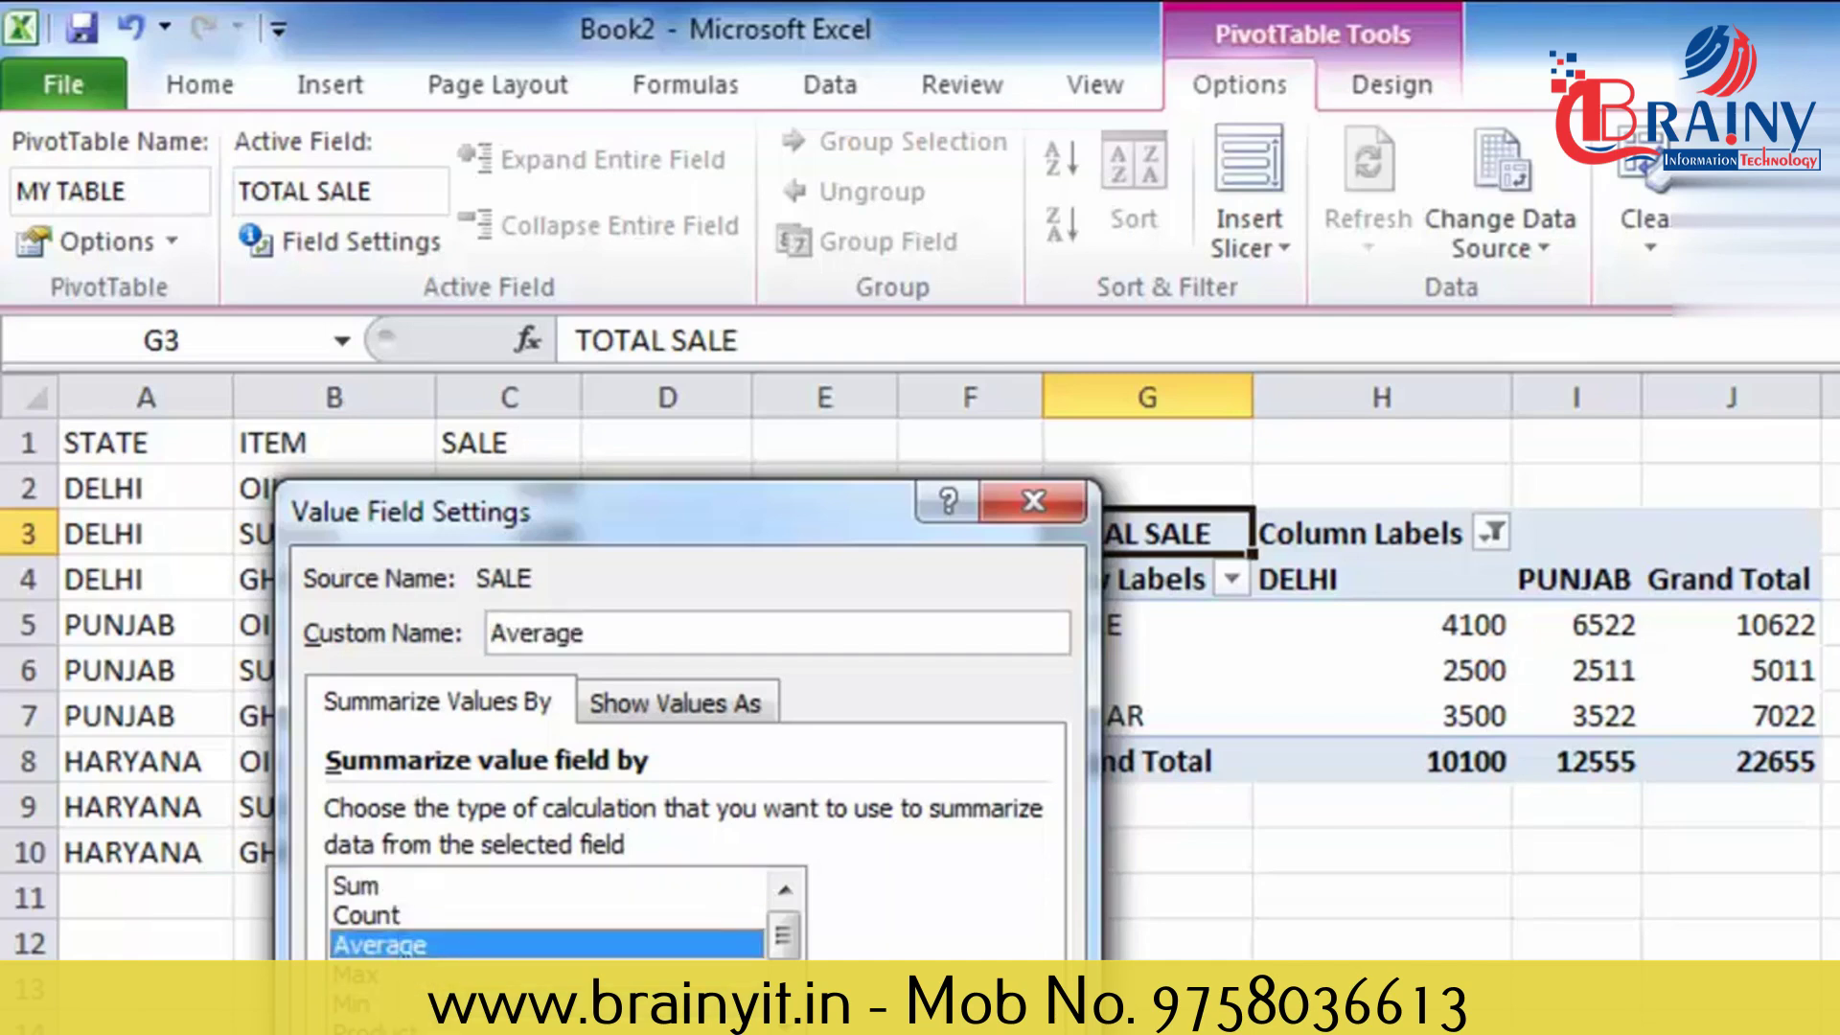
key(Return)
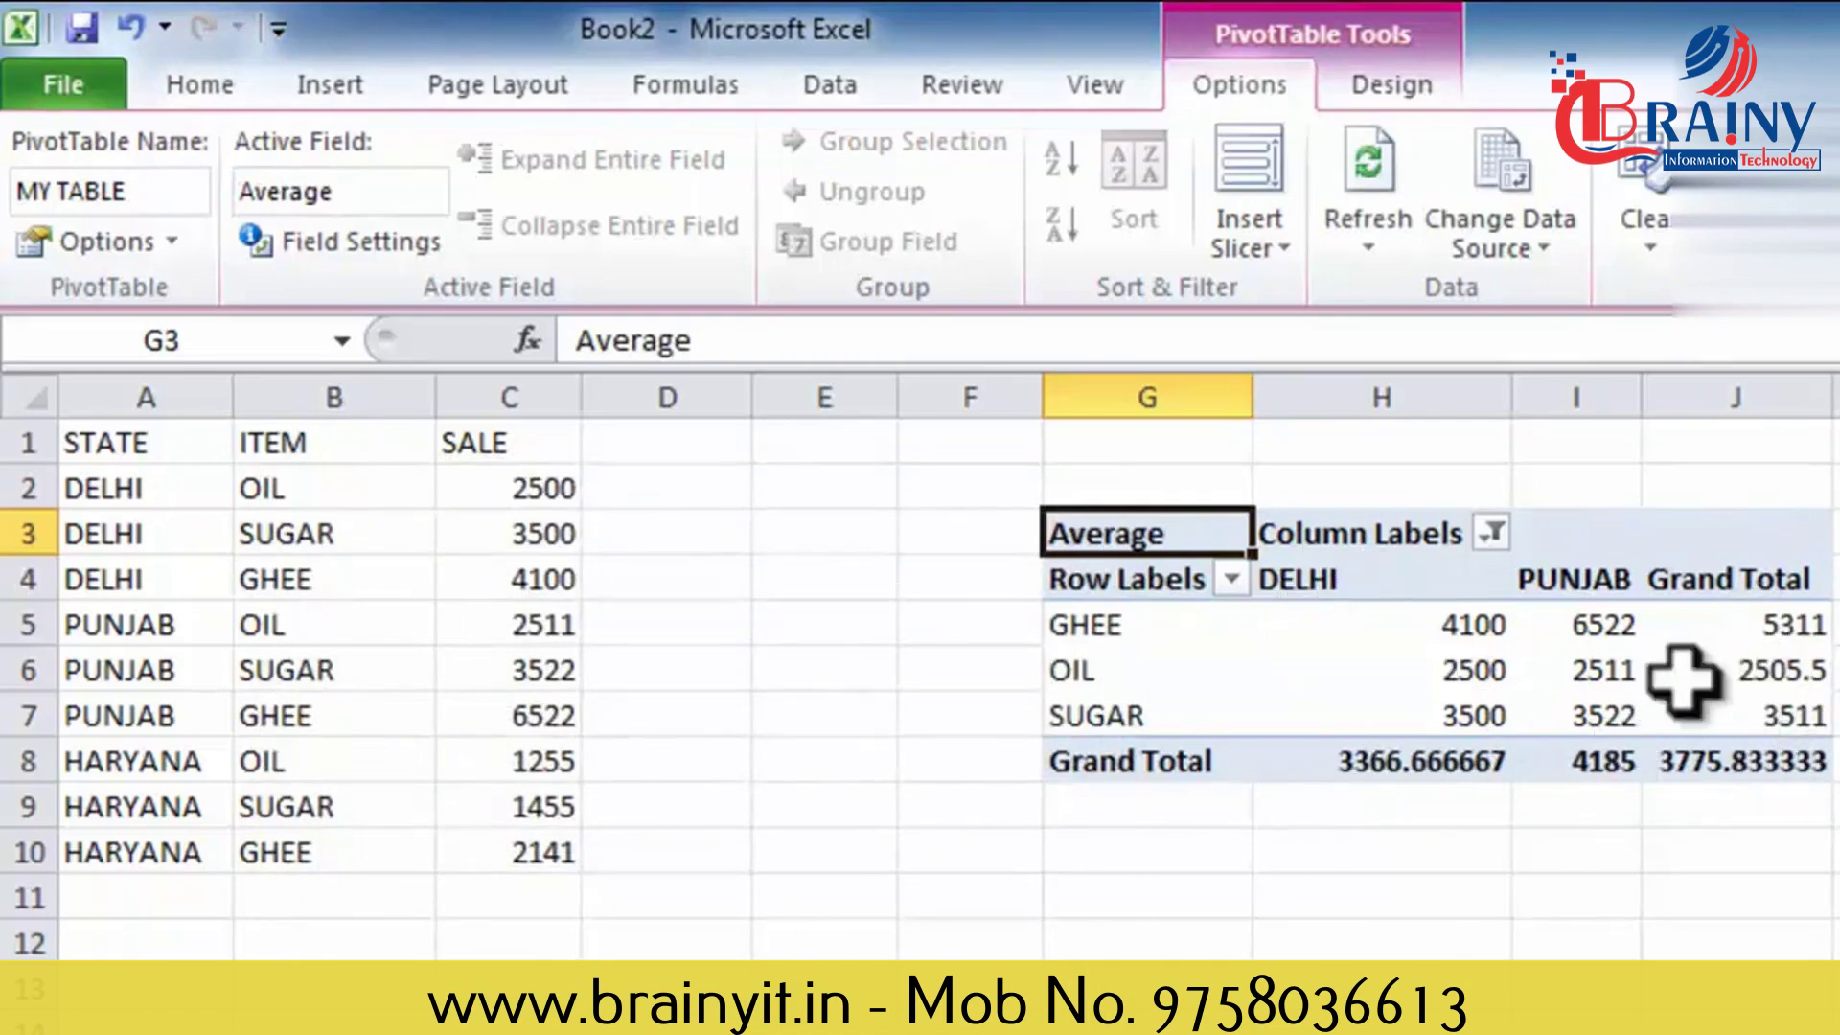
Set the SALE value field to be summarised by Sum.
click(286, 243)
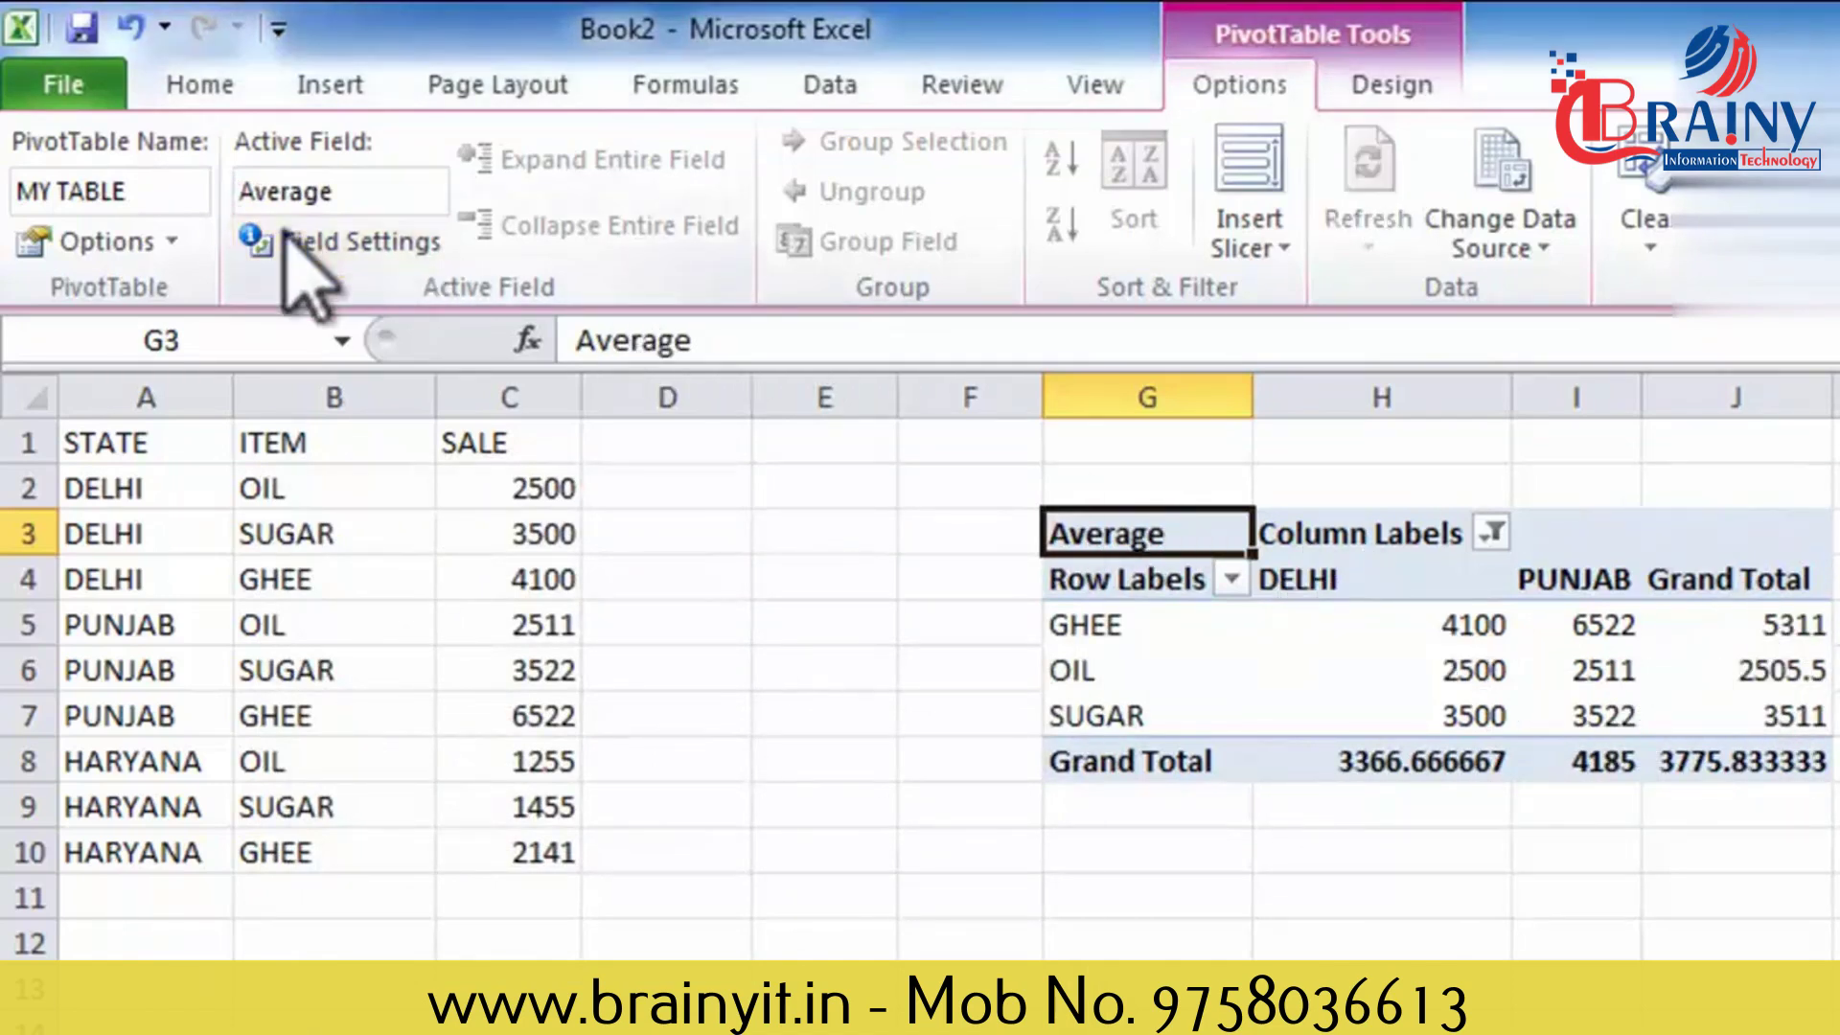
click(388, 887)
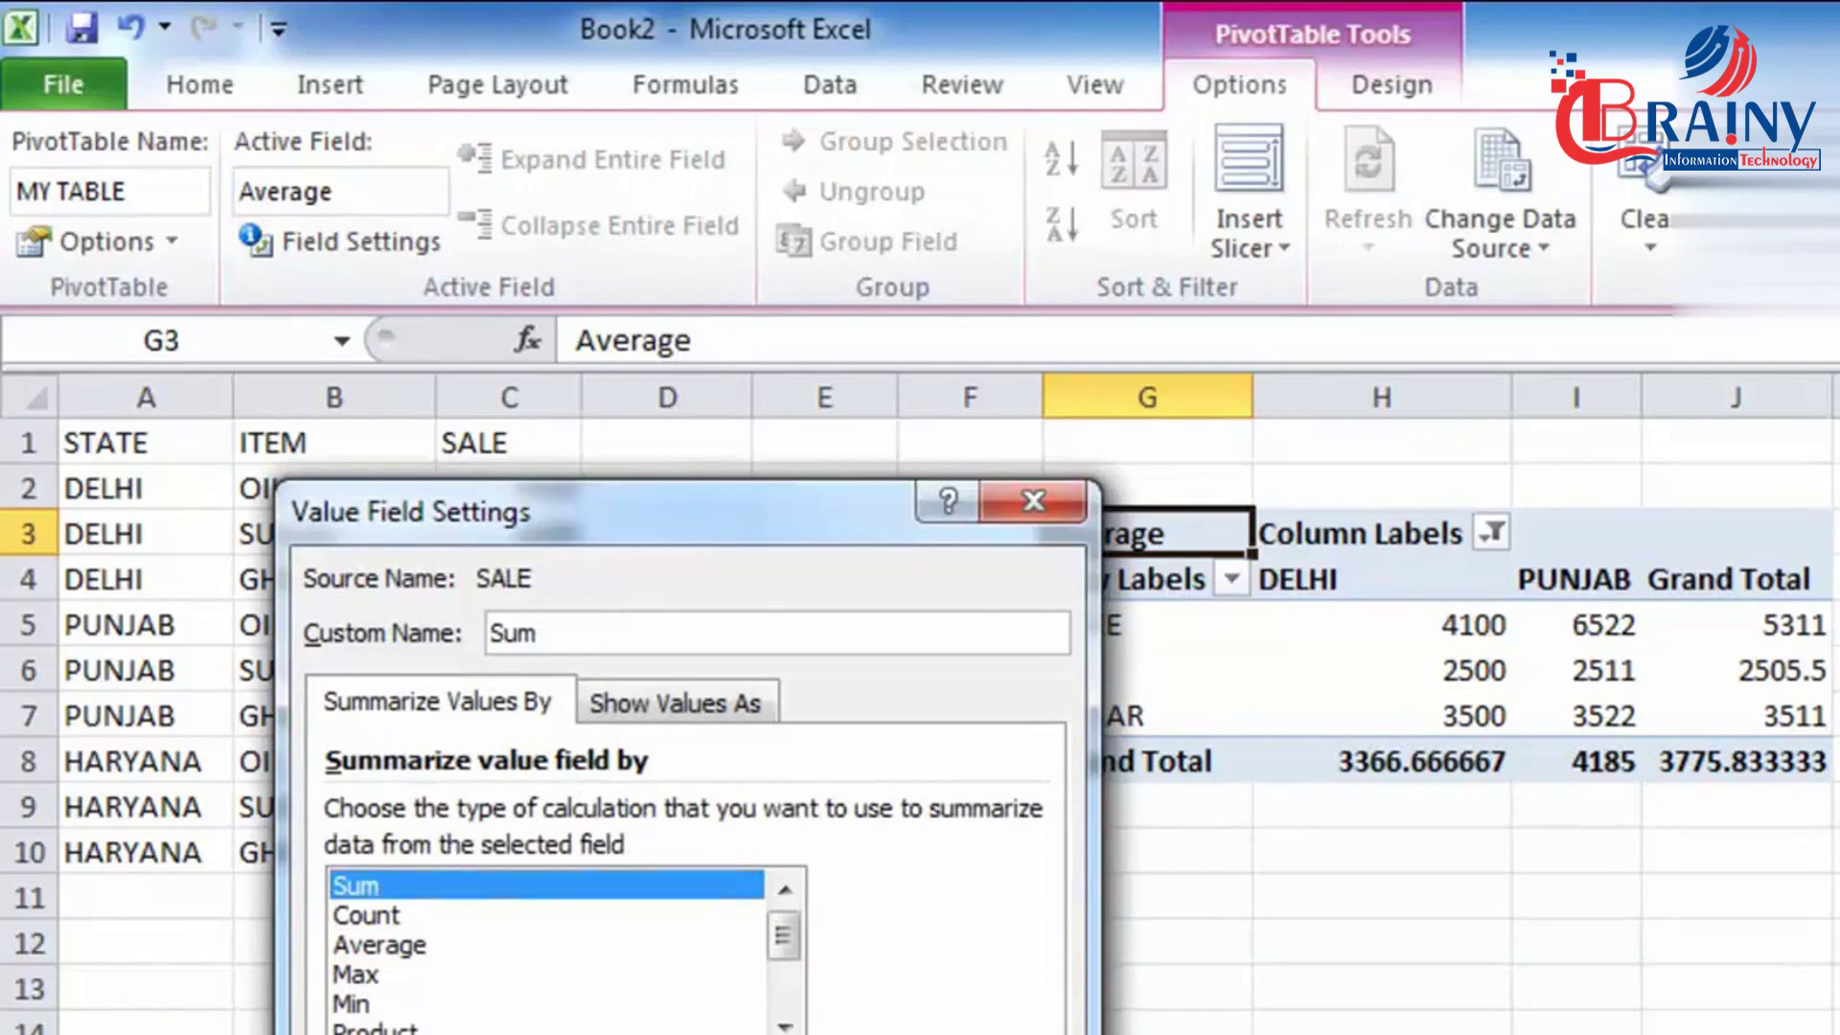
key(Return)
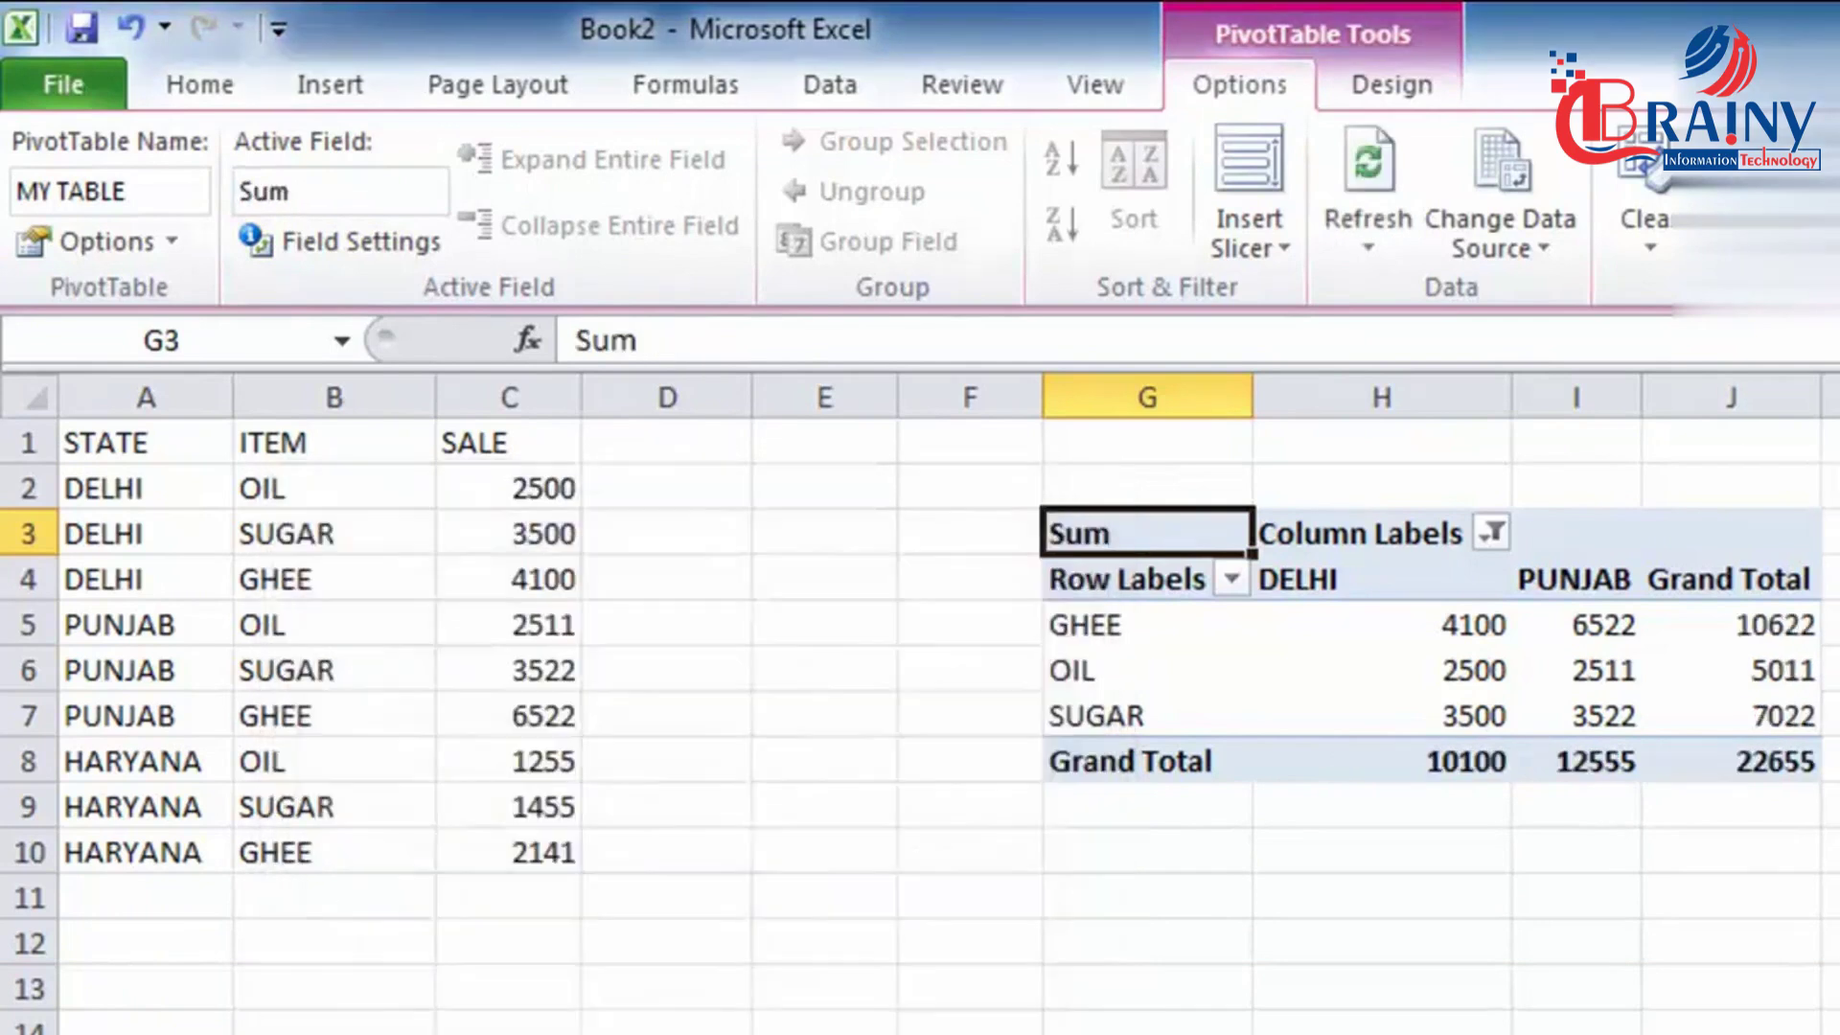
Rename the Sum value field as TOTAL SALE.
click(329, 203)
drag(240, 179, 323, 173)
text(TOTAL )
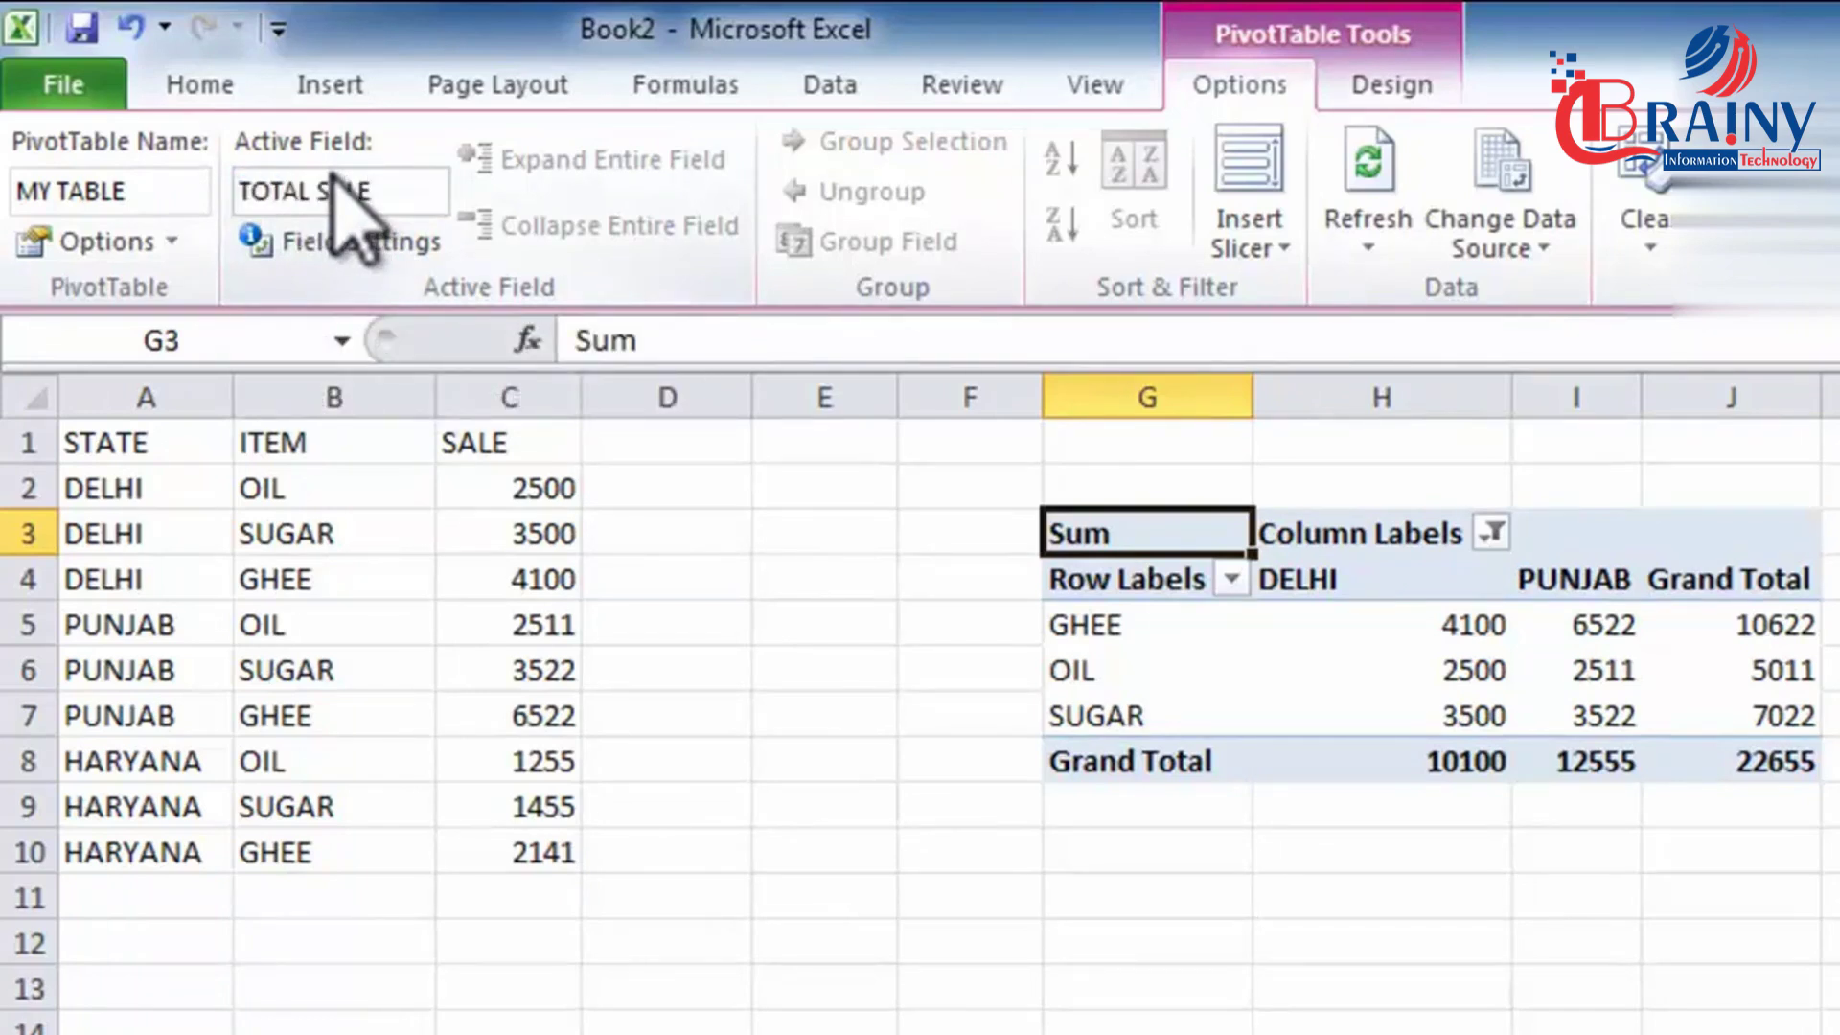
text(SALE)
click(829, 716)
click(1258, 681)
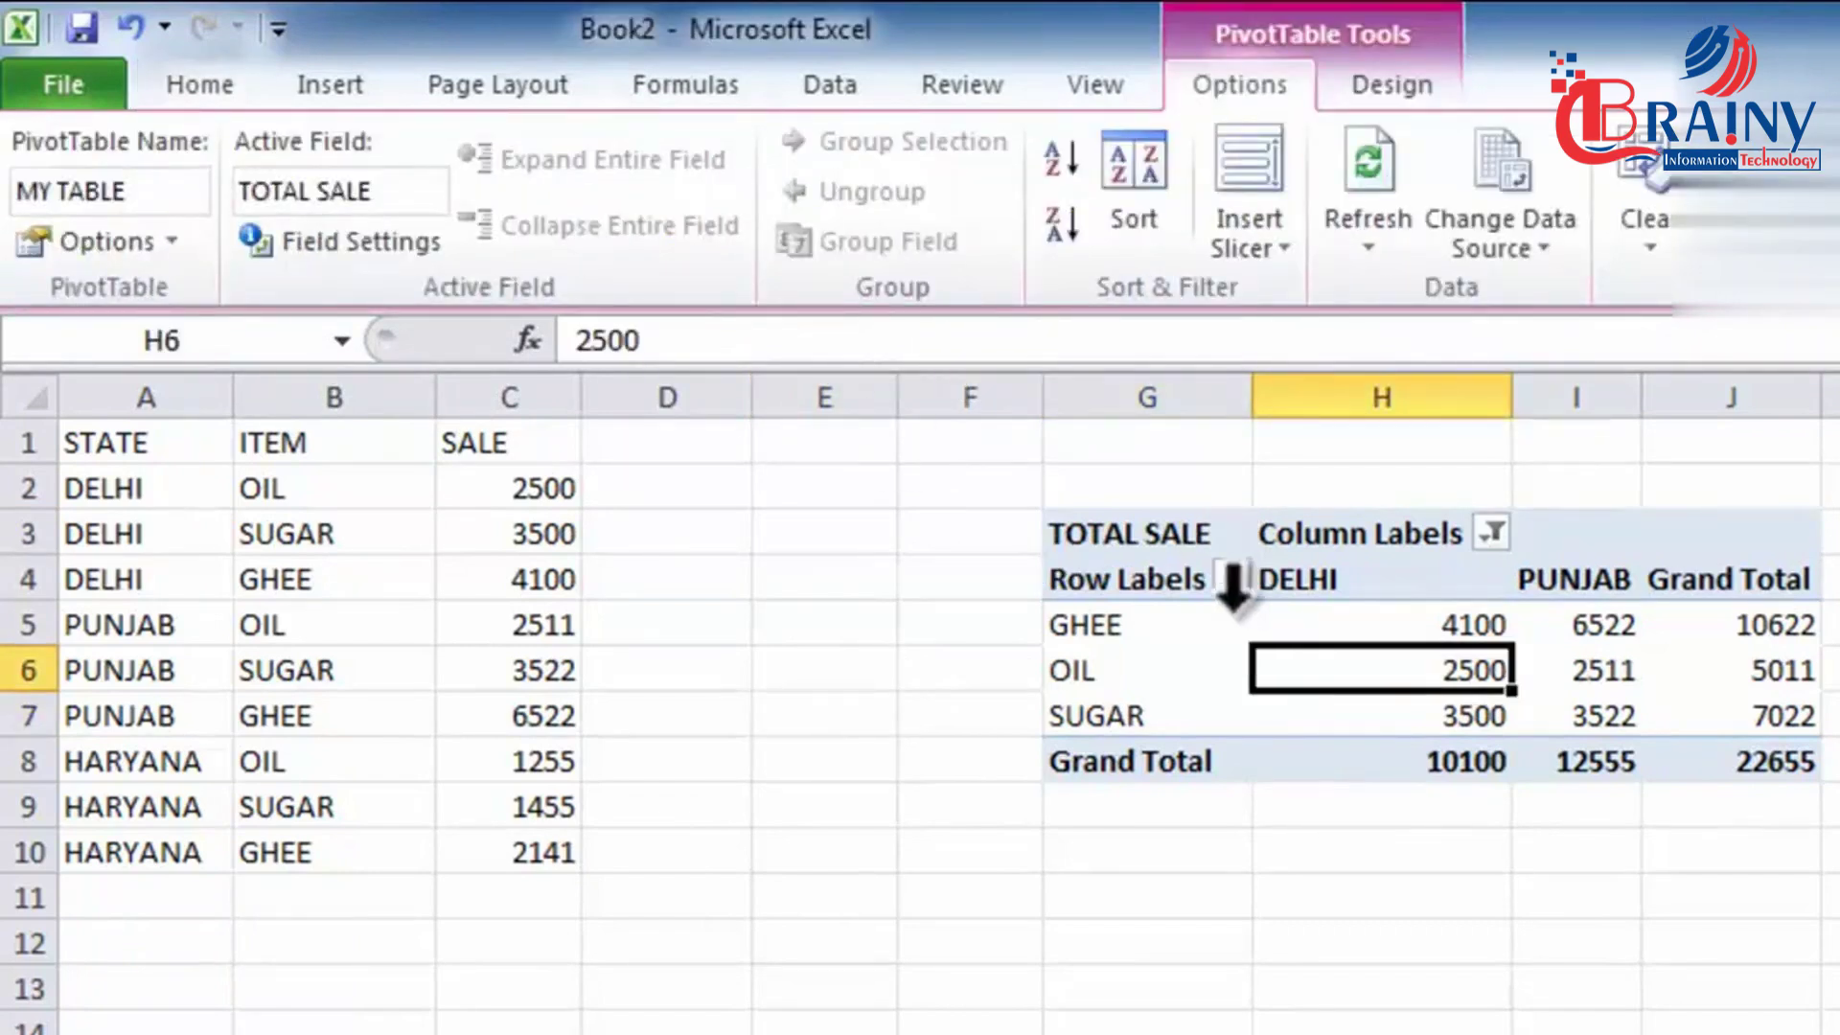
Move the STATE field from the PivotTable's column labels to the report filter.
drag(1142, 537, 1683, 774)
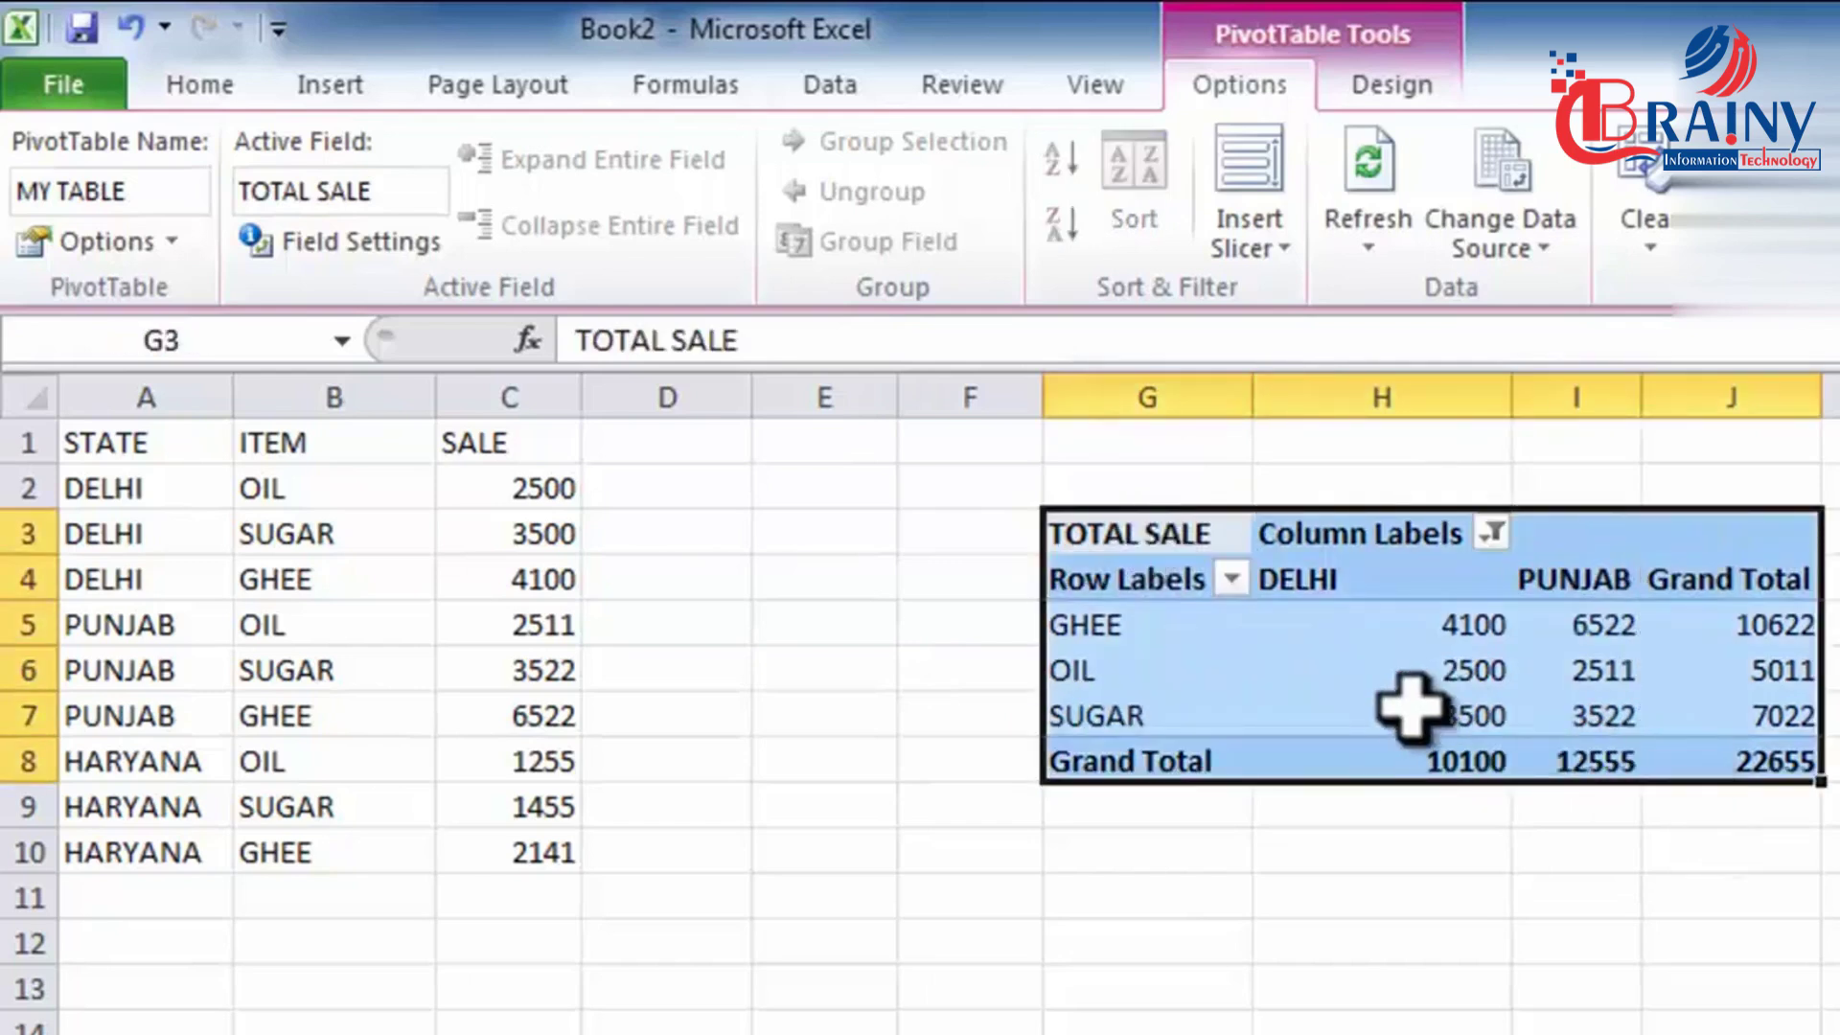
click(1308, 716)
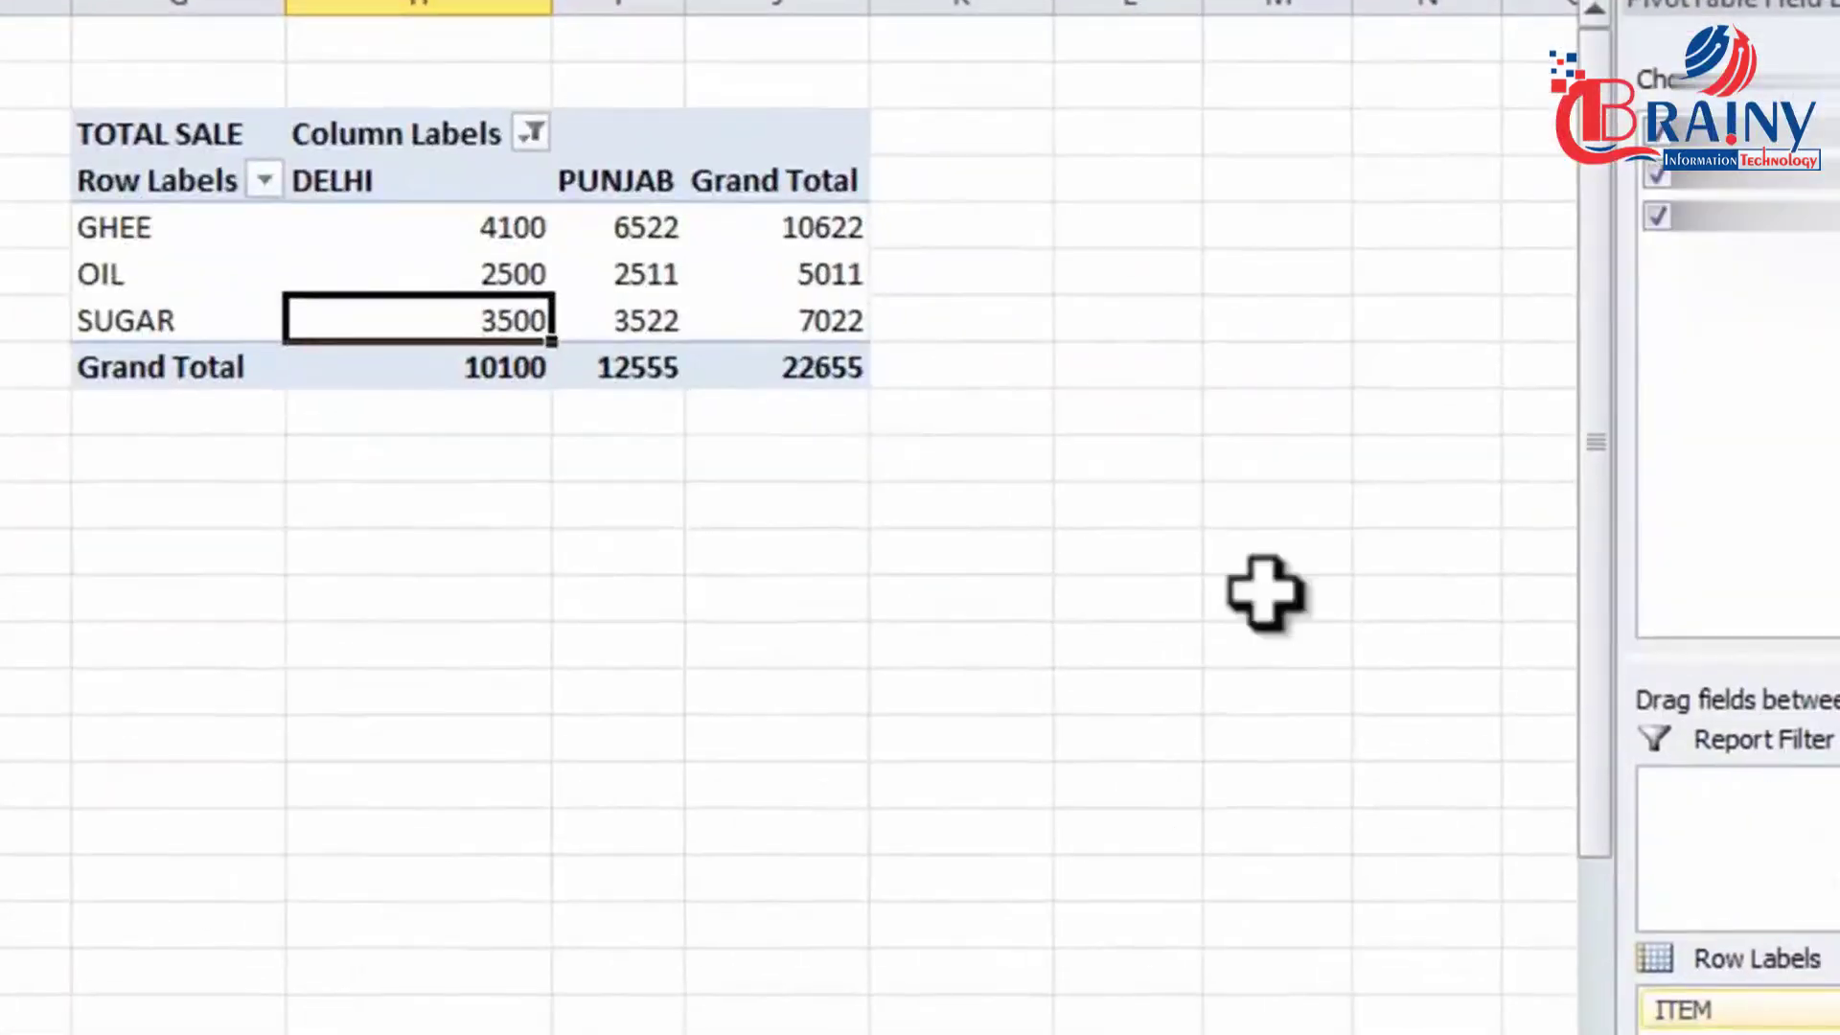
click(794, 561)
click(663, 396)
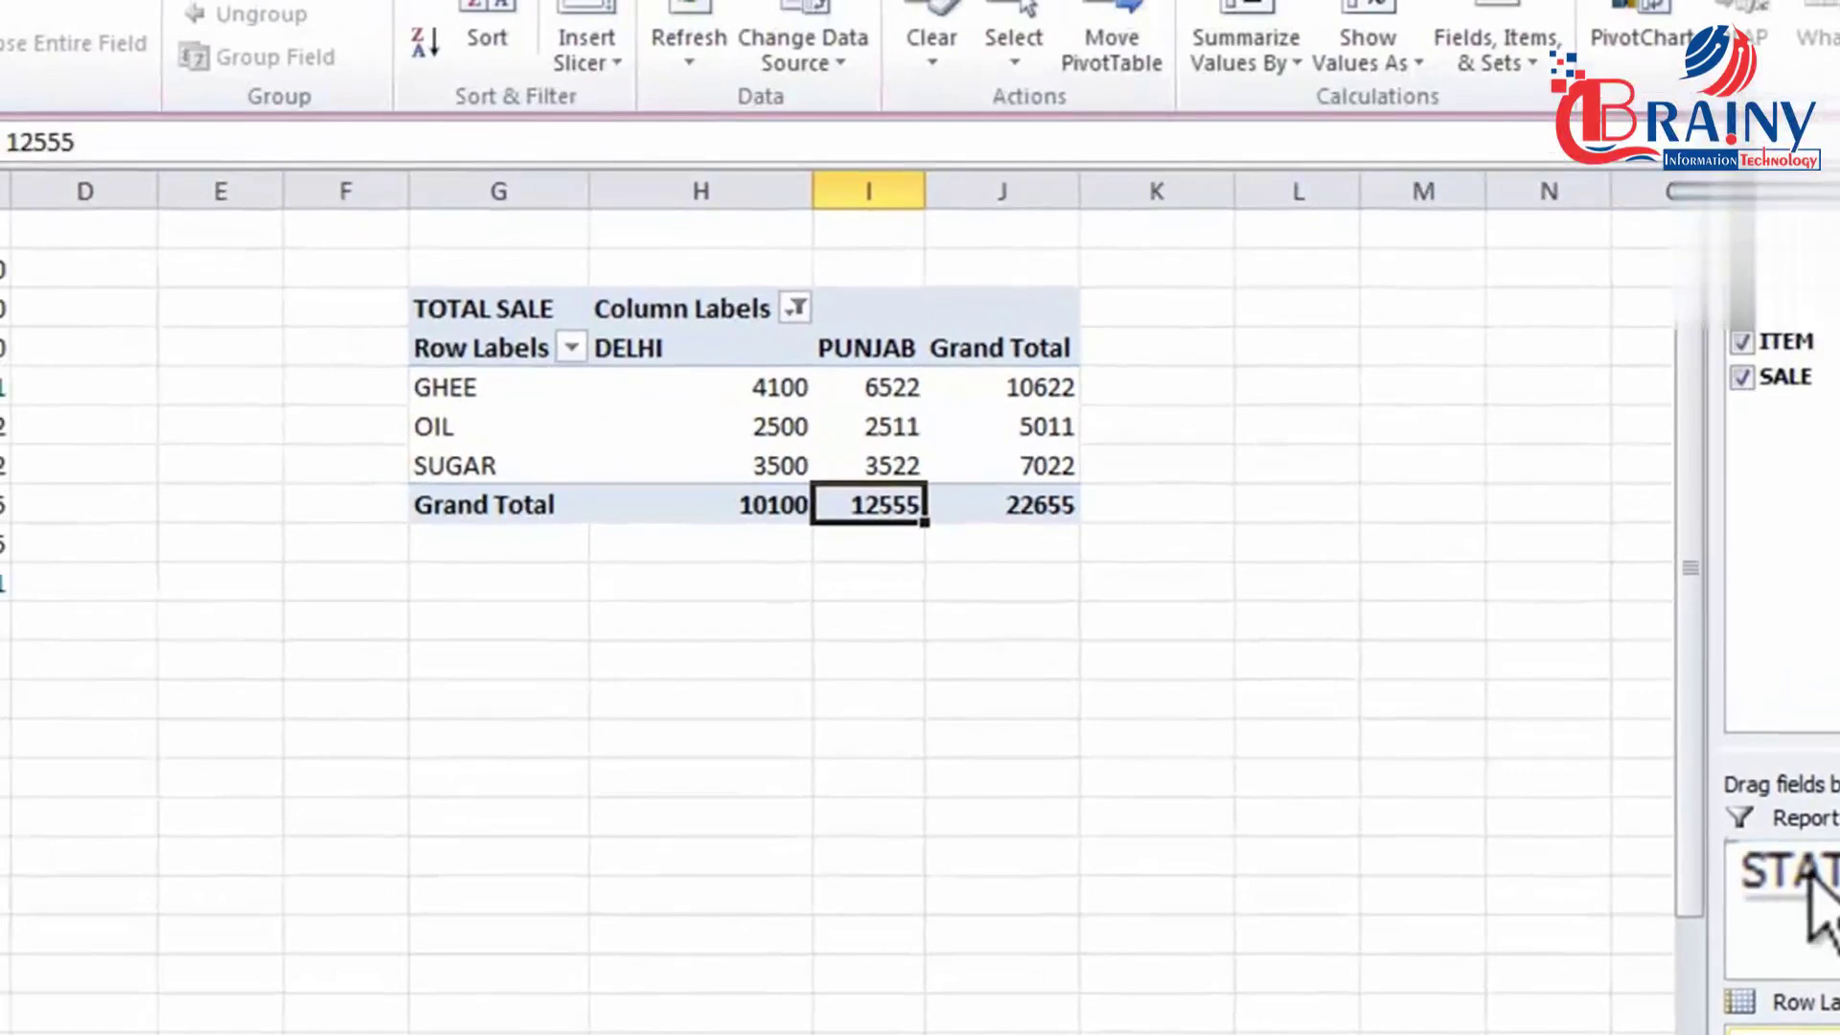
drag(1807, 874, 1787, 877)
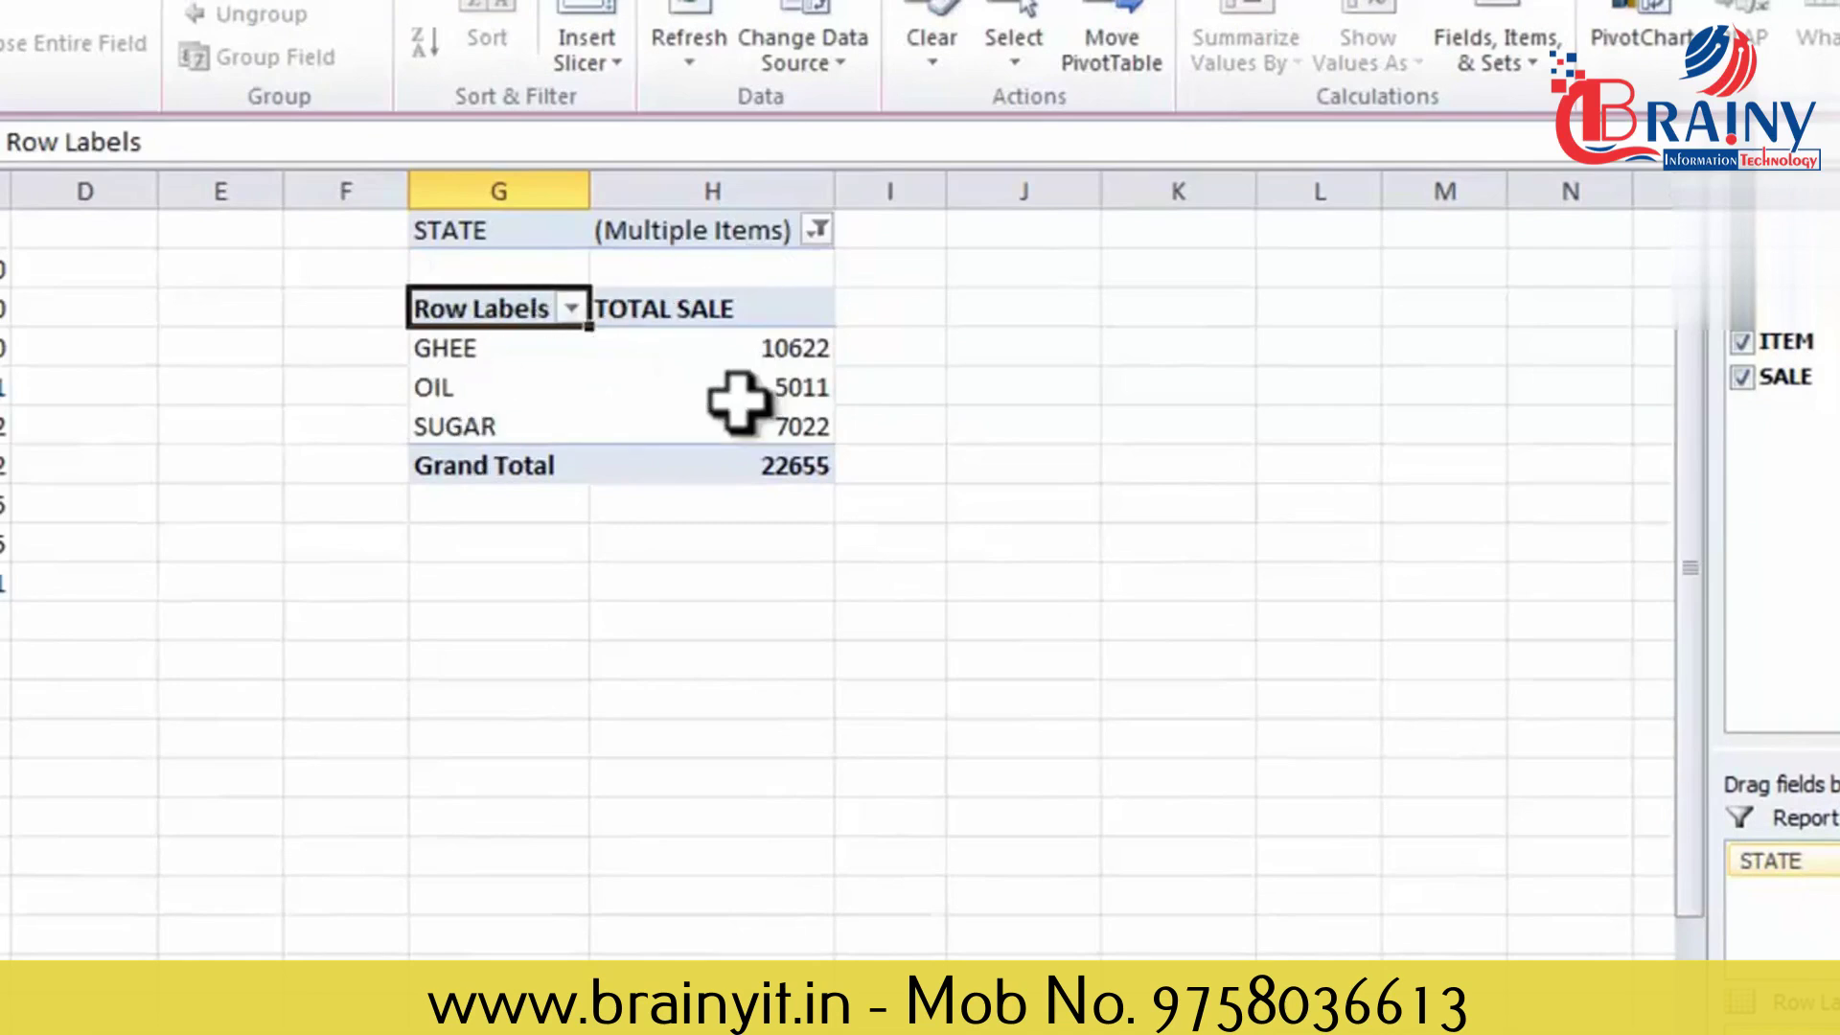
Review the items in the row labels filter, and include HARYANA in the STATE report filter so all states are selected.
click(572, 309)
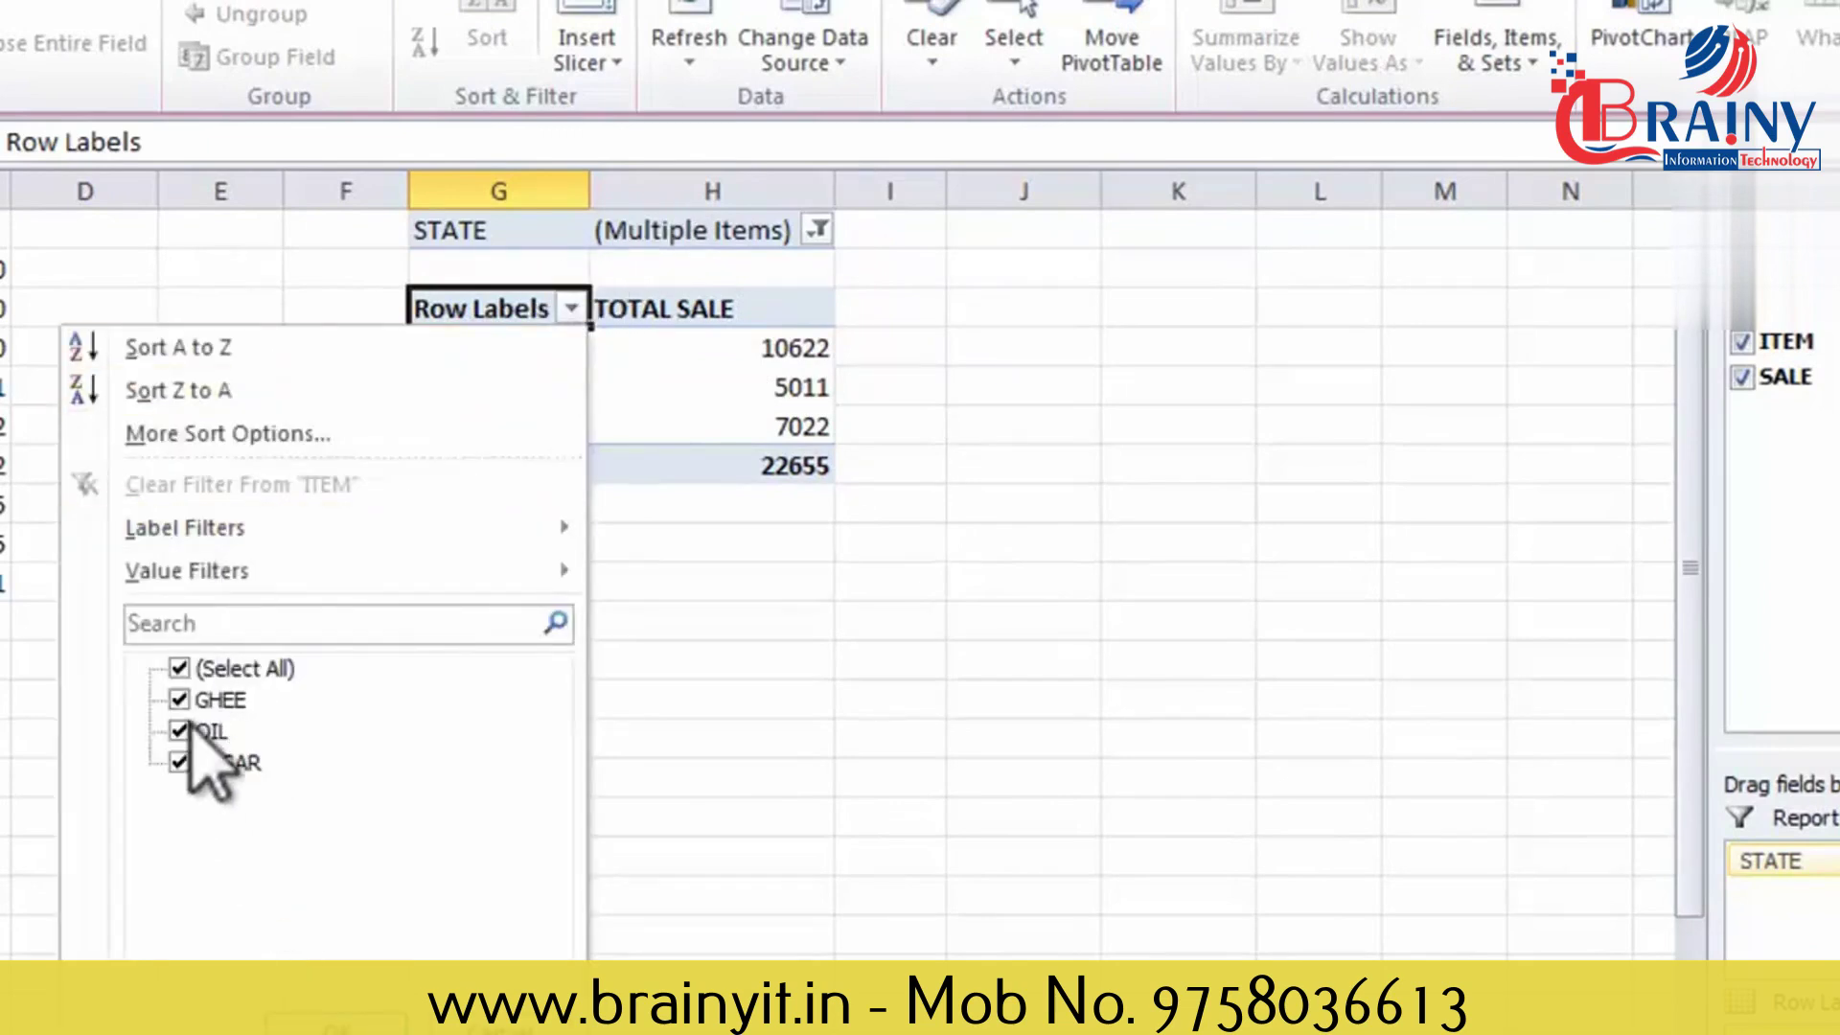
click(339, 1029)
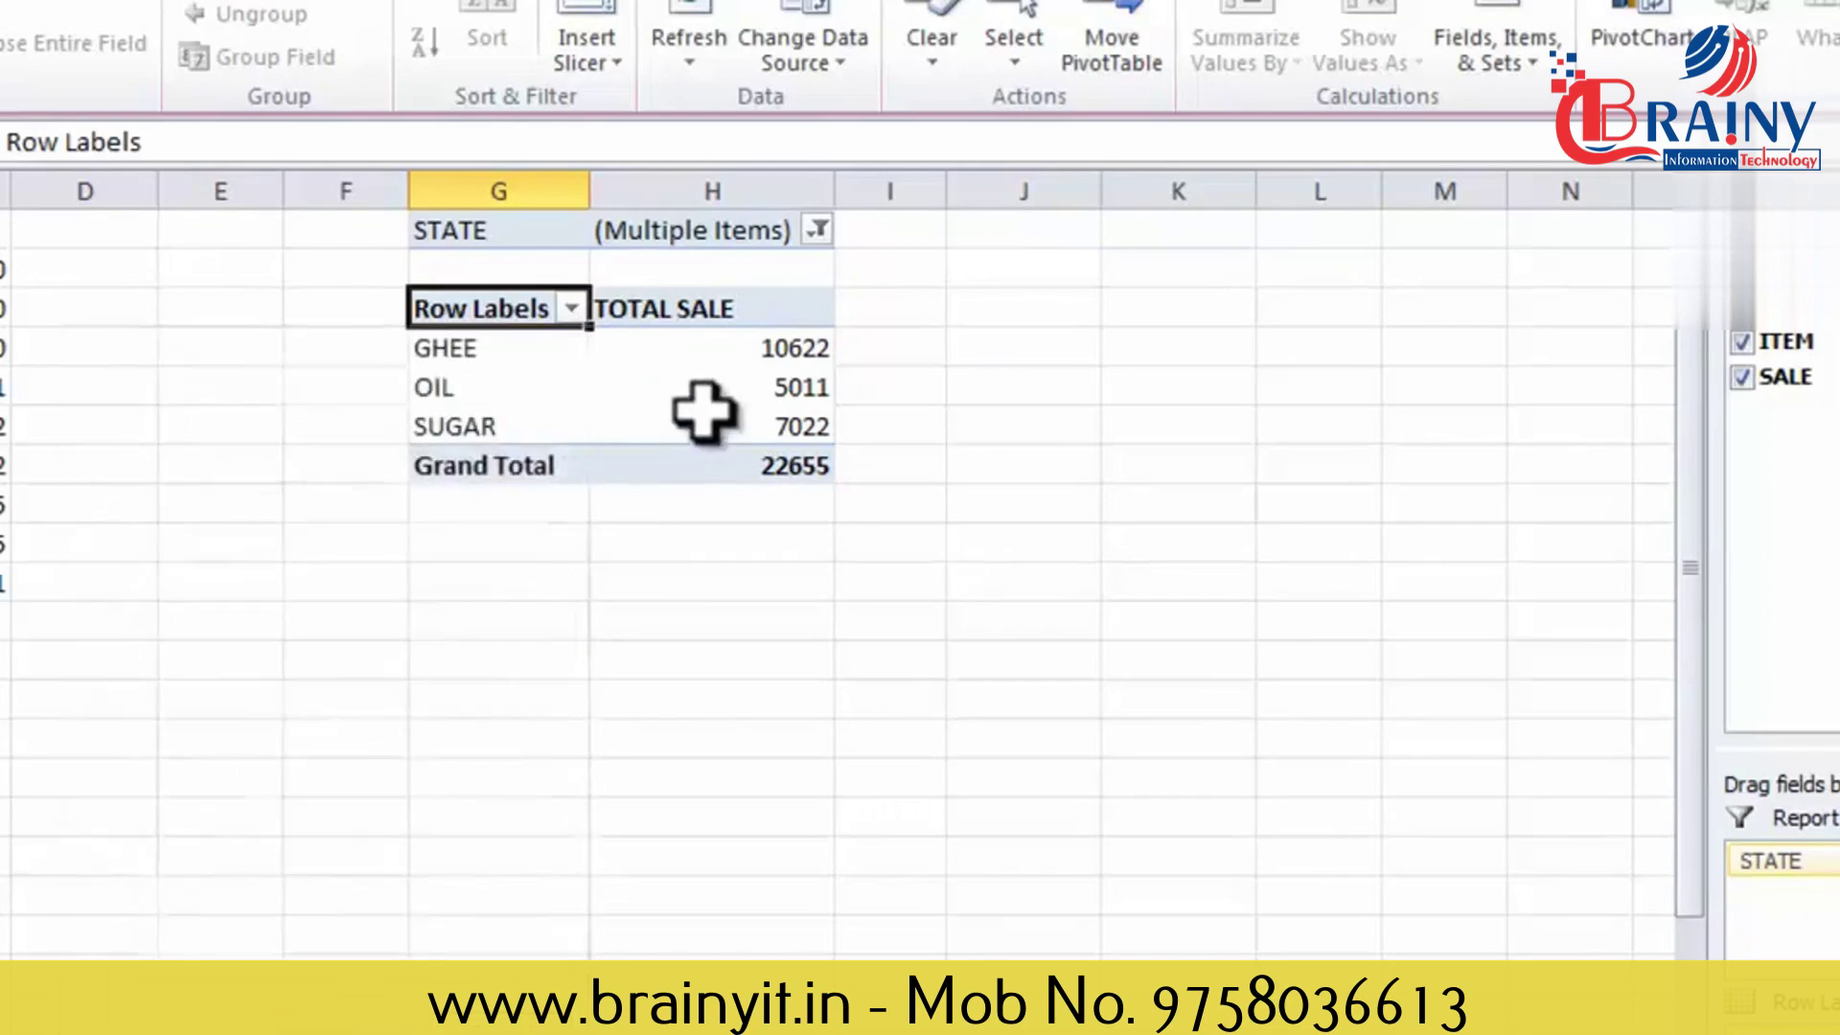
click(517, 231)
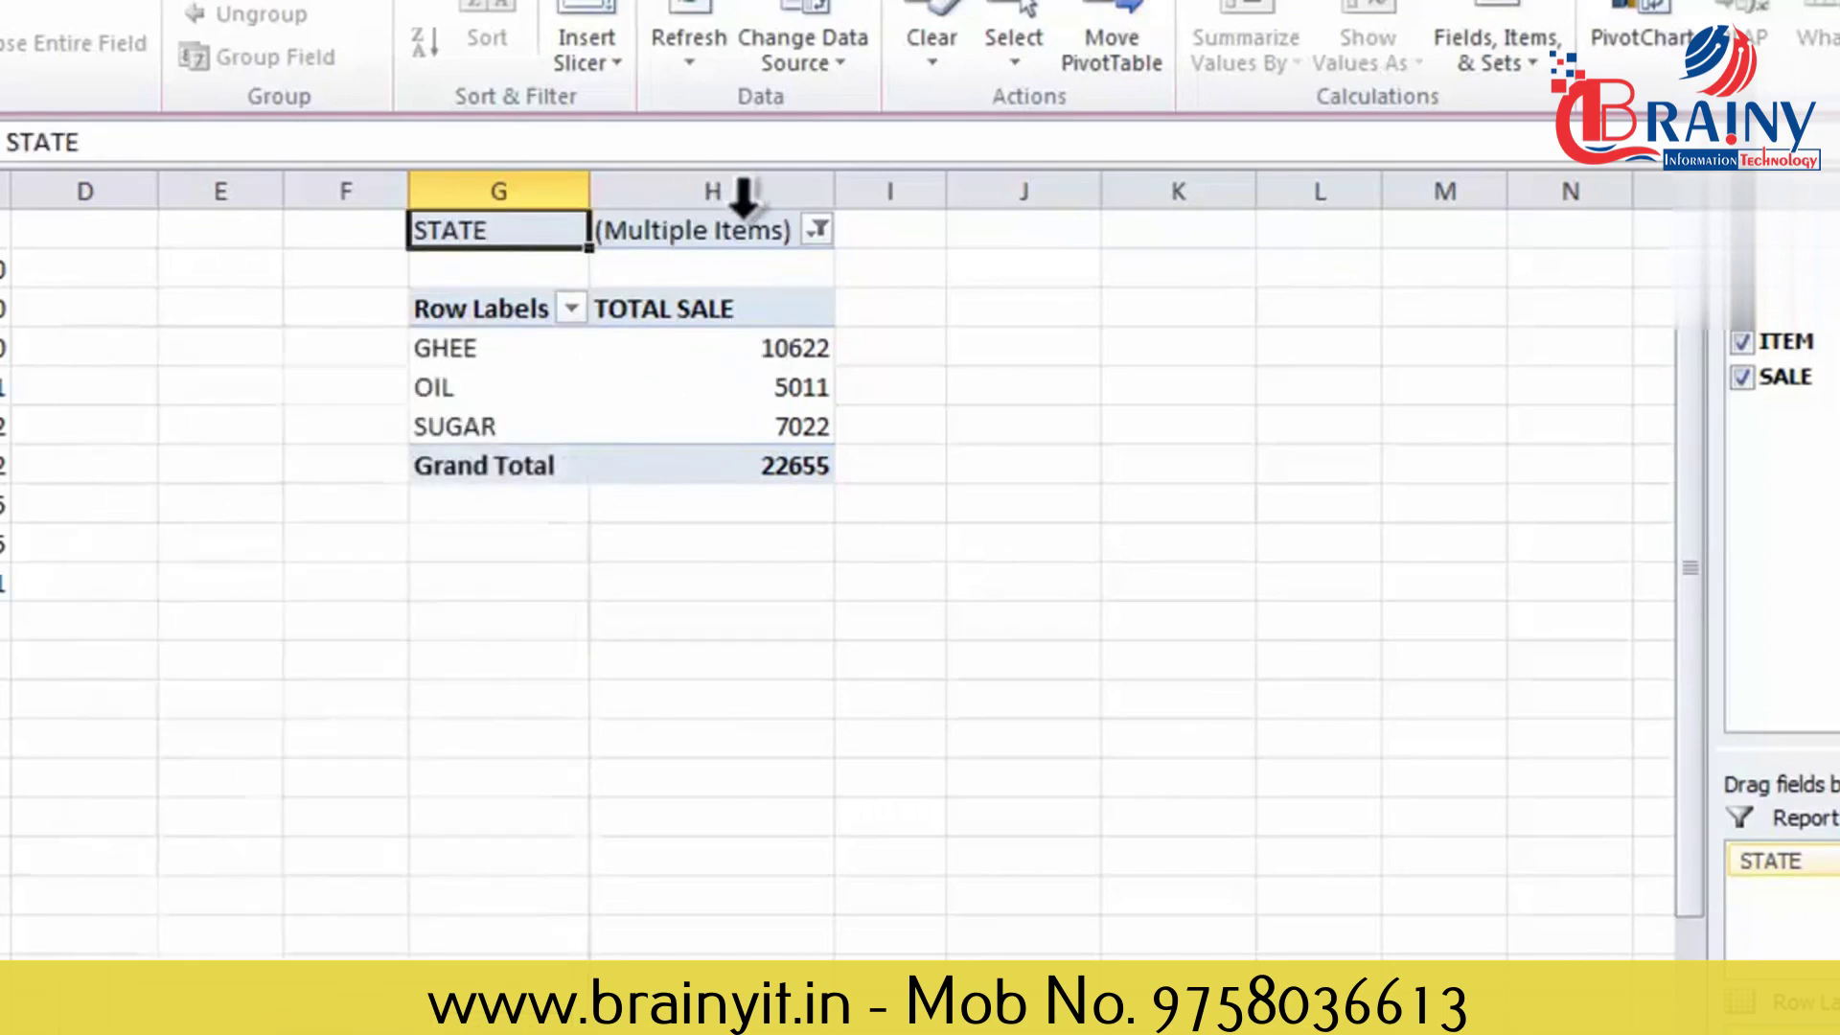
click(819, 232)
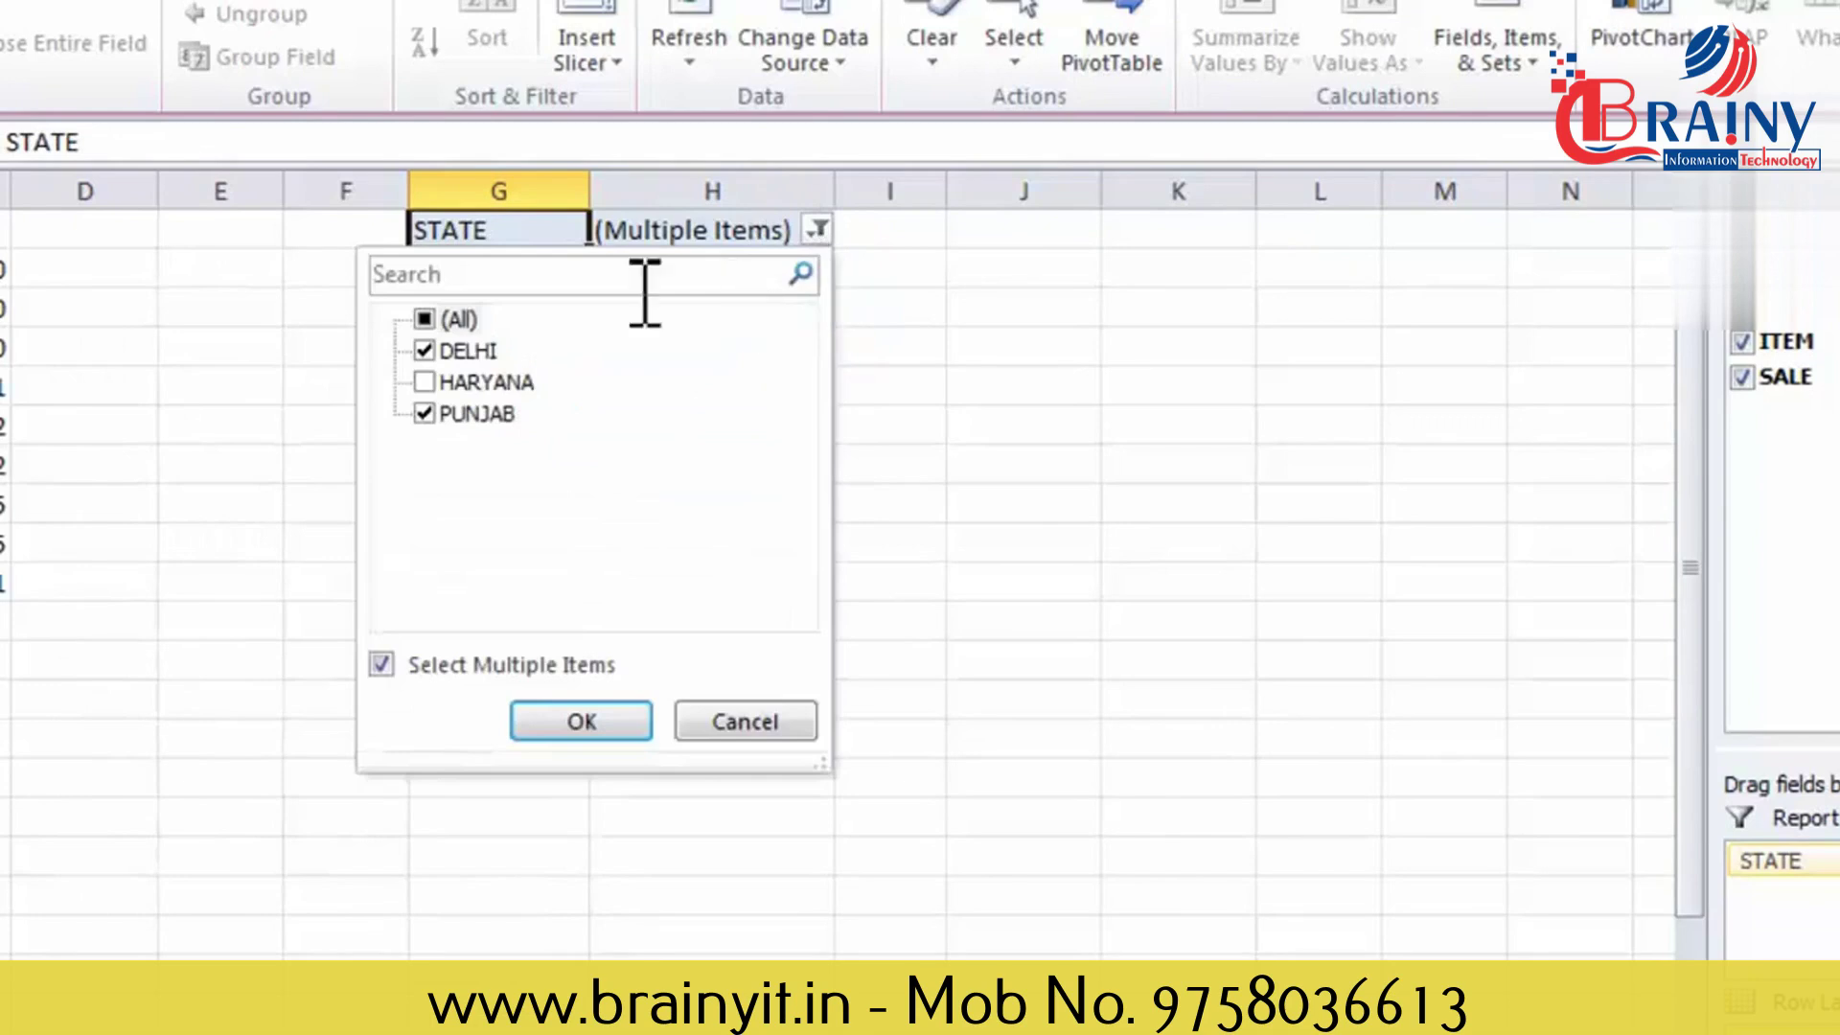
click(450, 383)
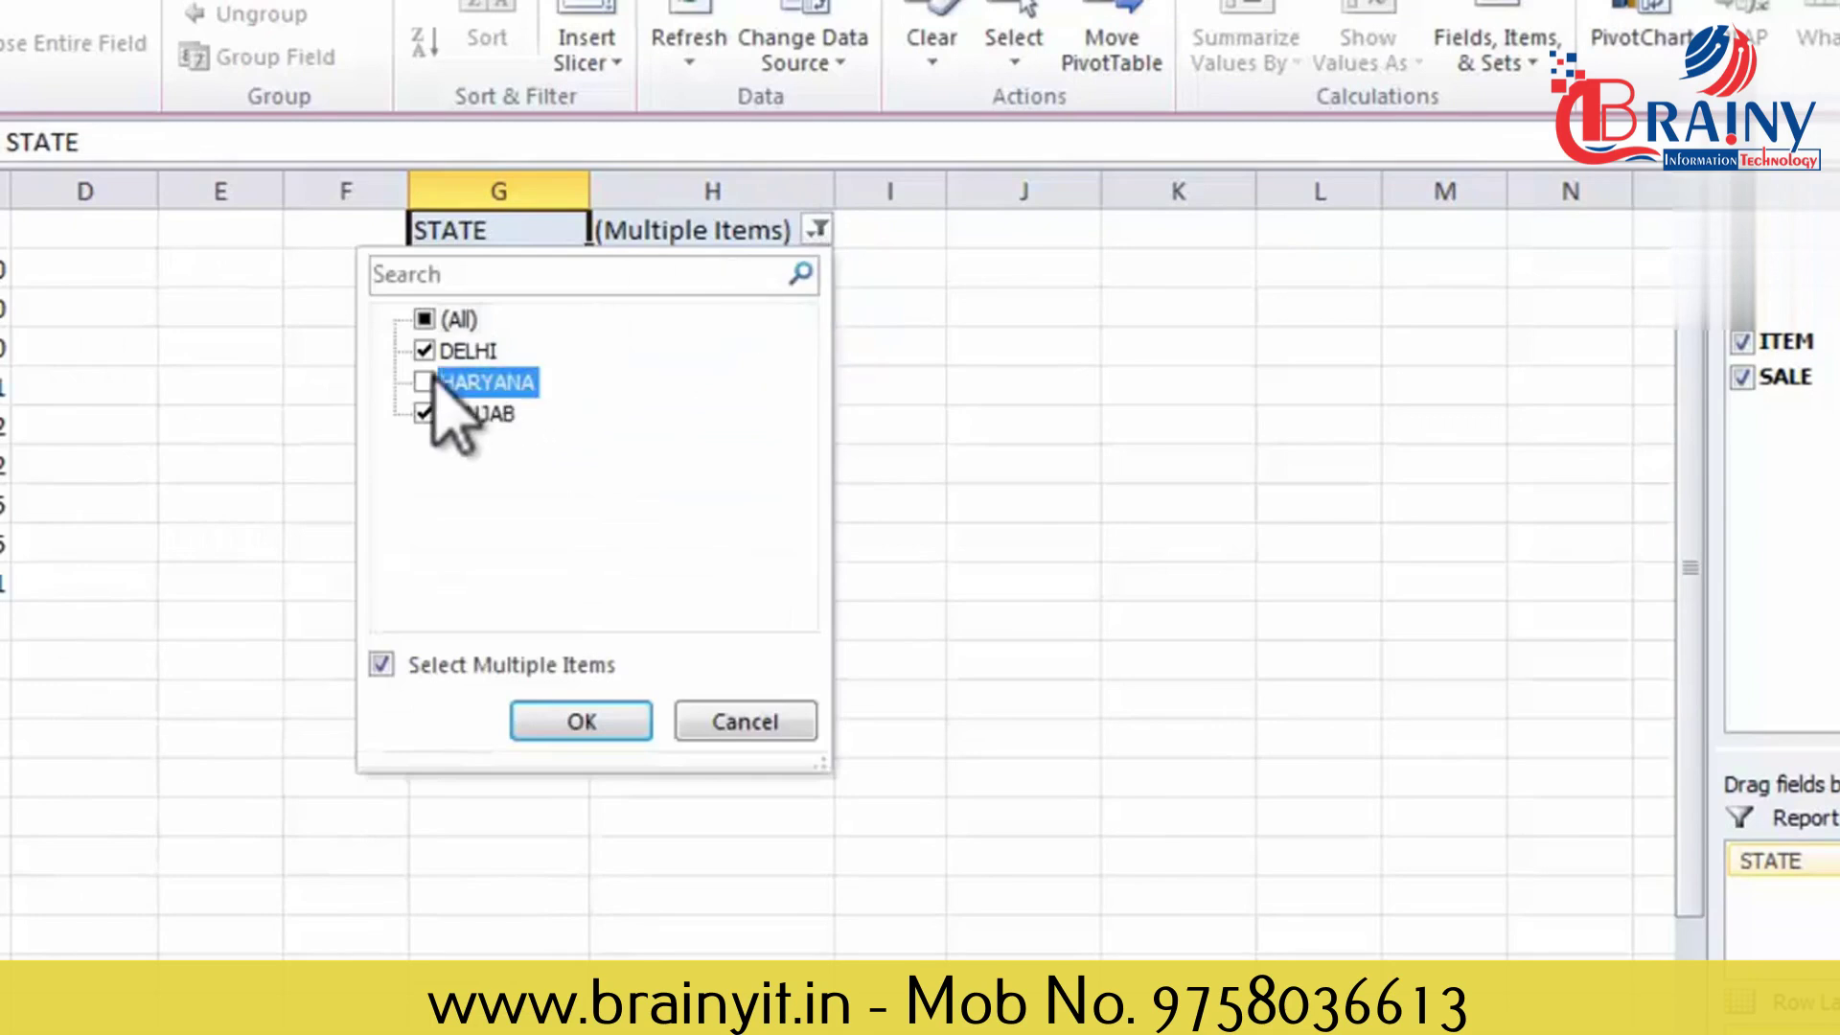
click(551, 726)
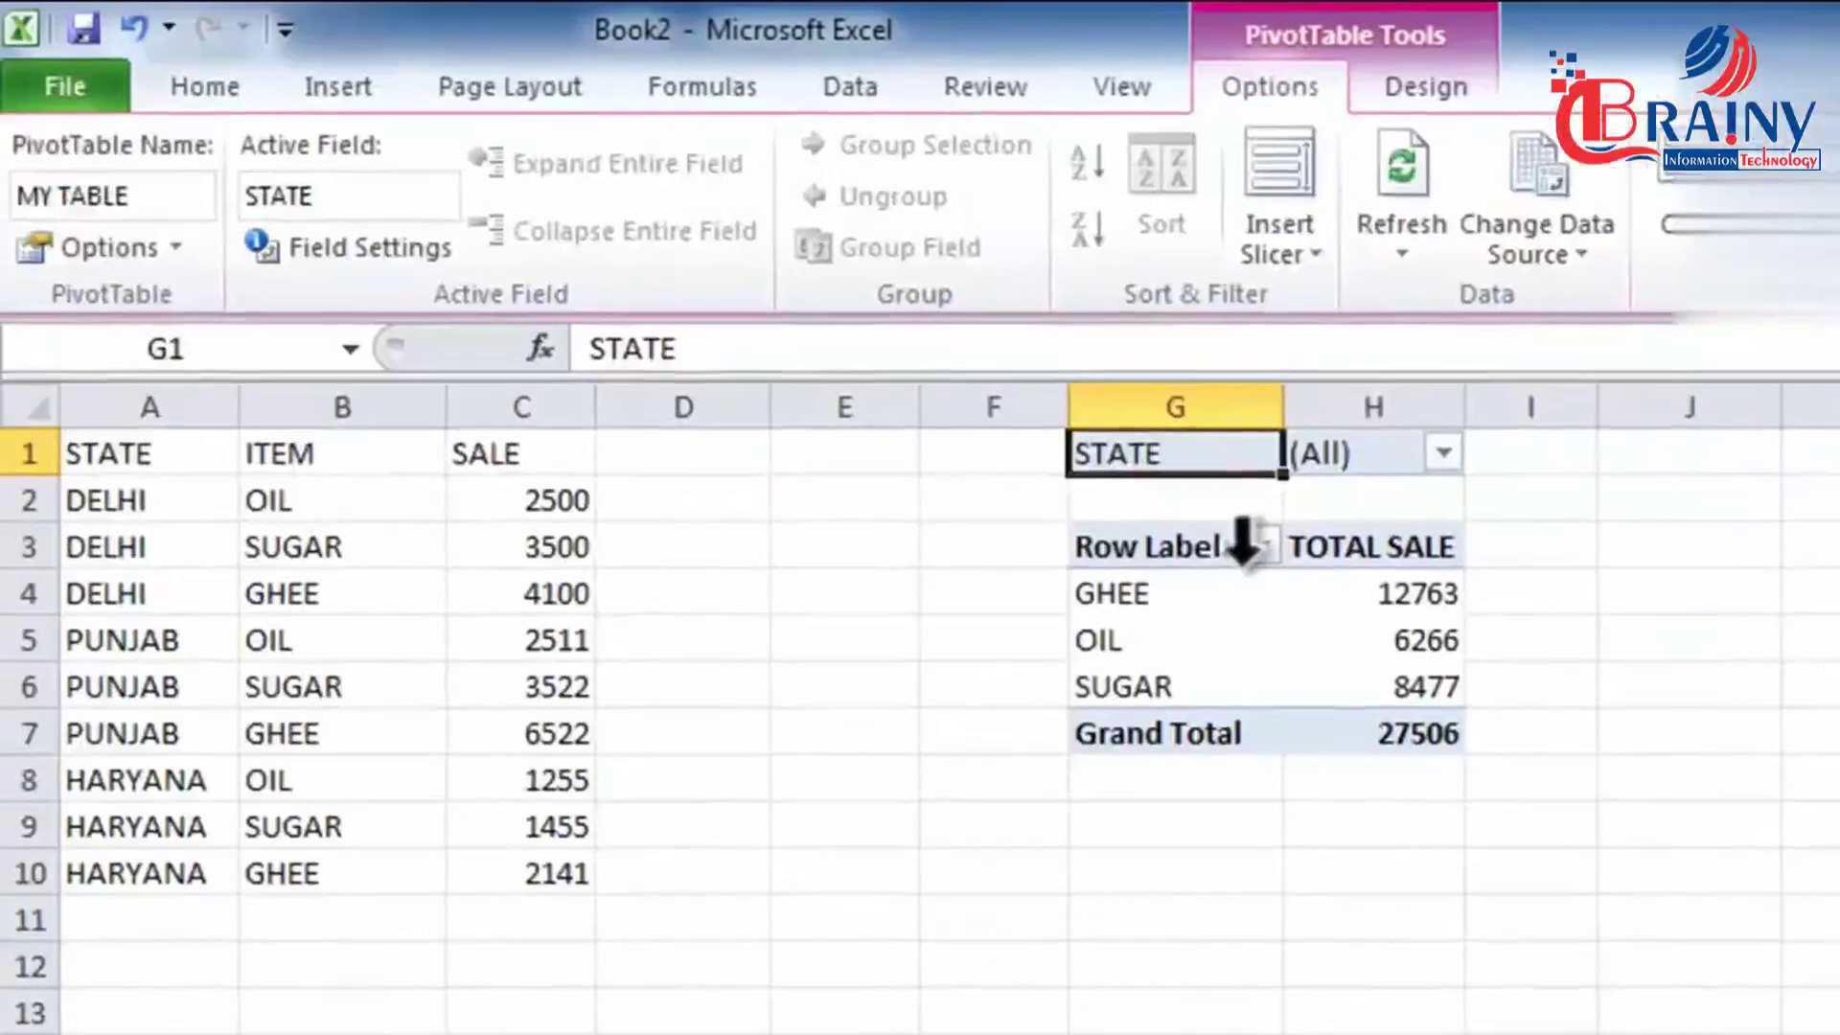
Expand the entire ITEM field from the GHEE row label, using STATE as the detail field.
click(536, 295)
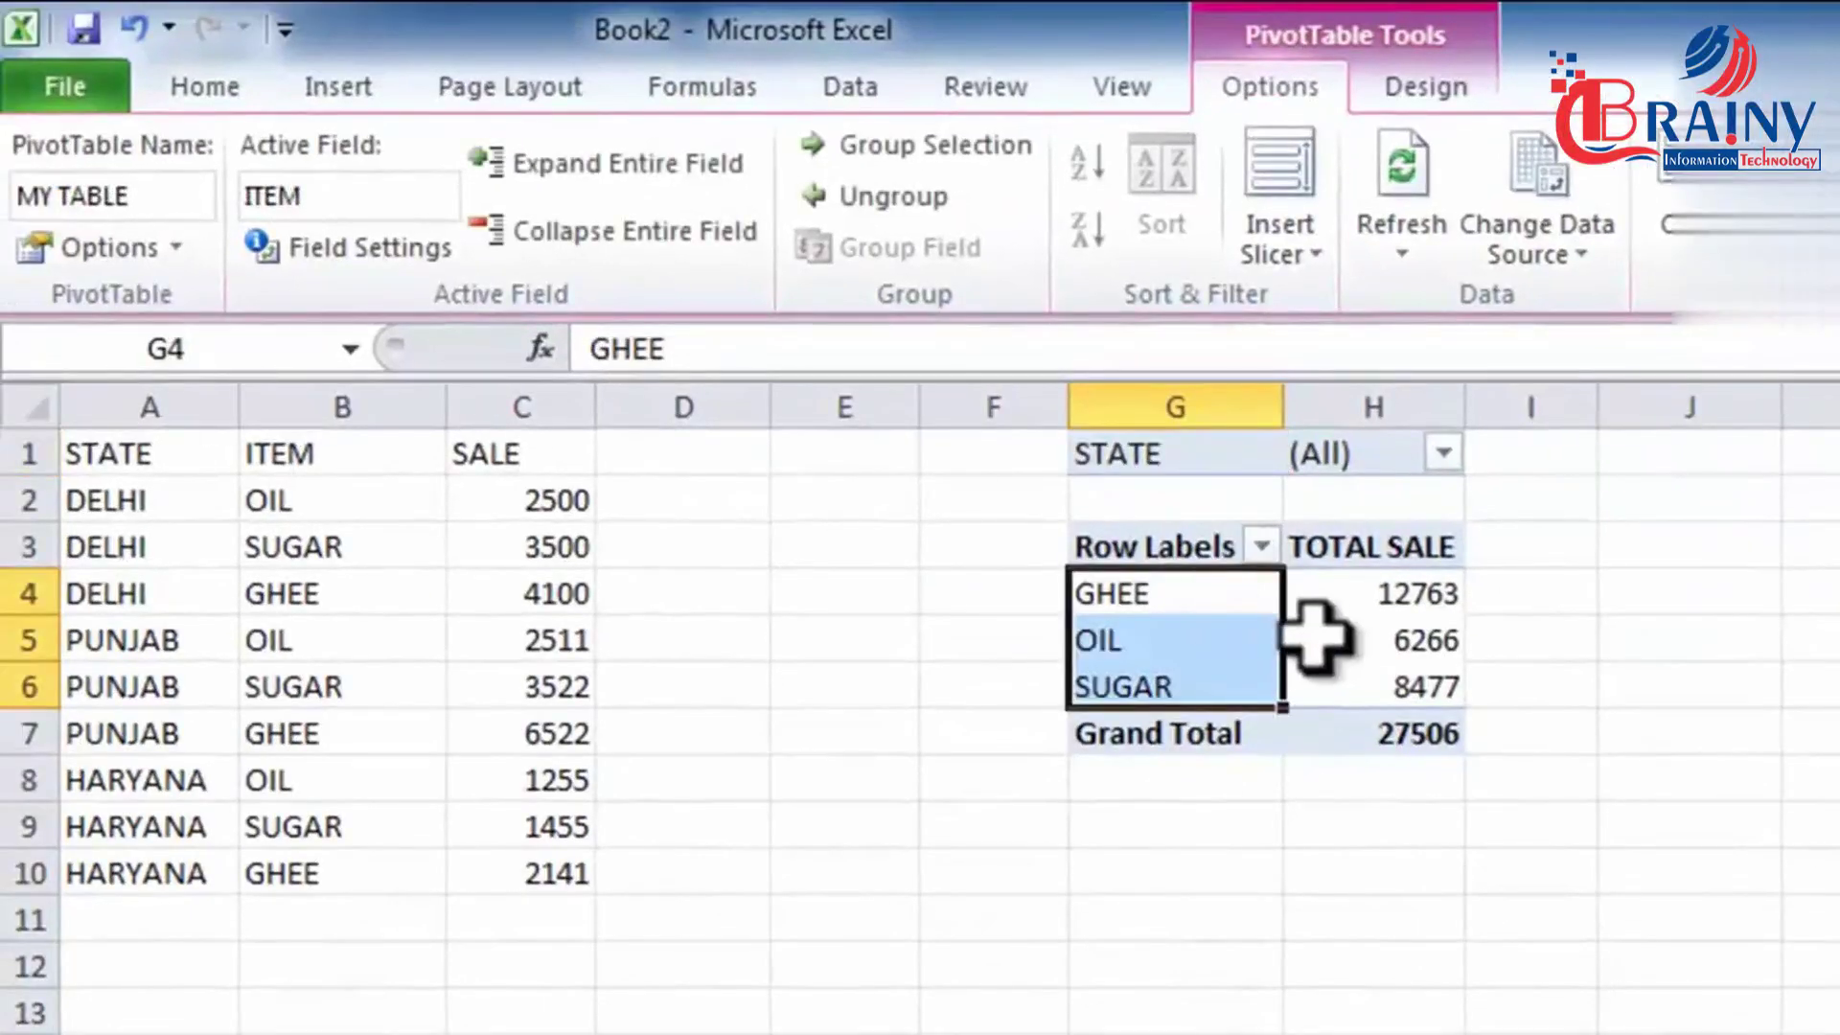
click(1294, 632)
drag(1187, 579, 1339, 682)
click(1219, 637)
click(1179, 594)
click(590, 163)
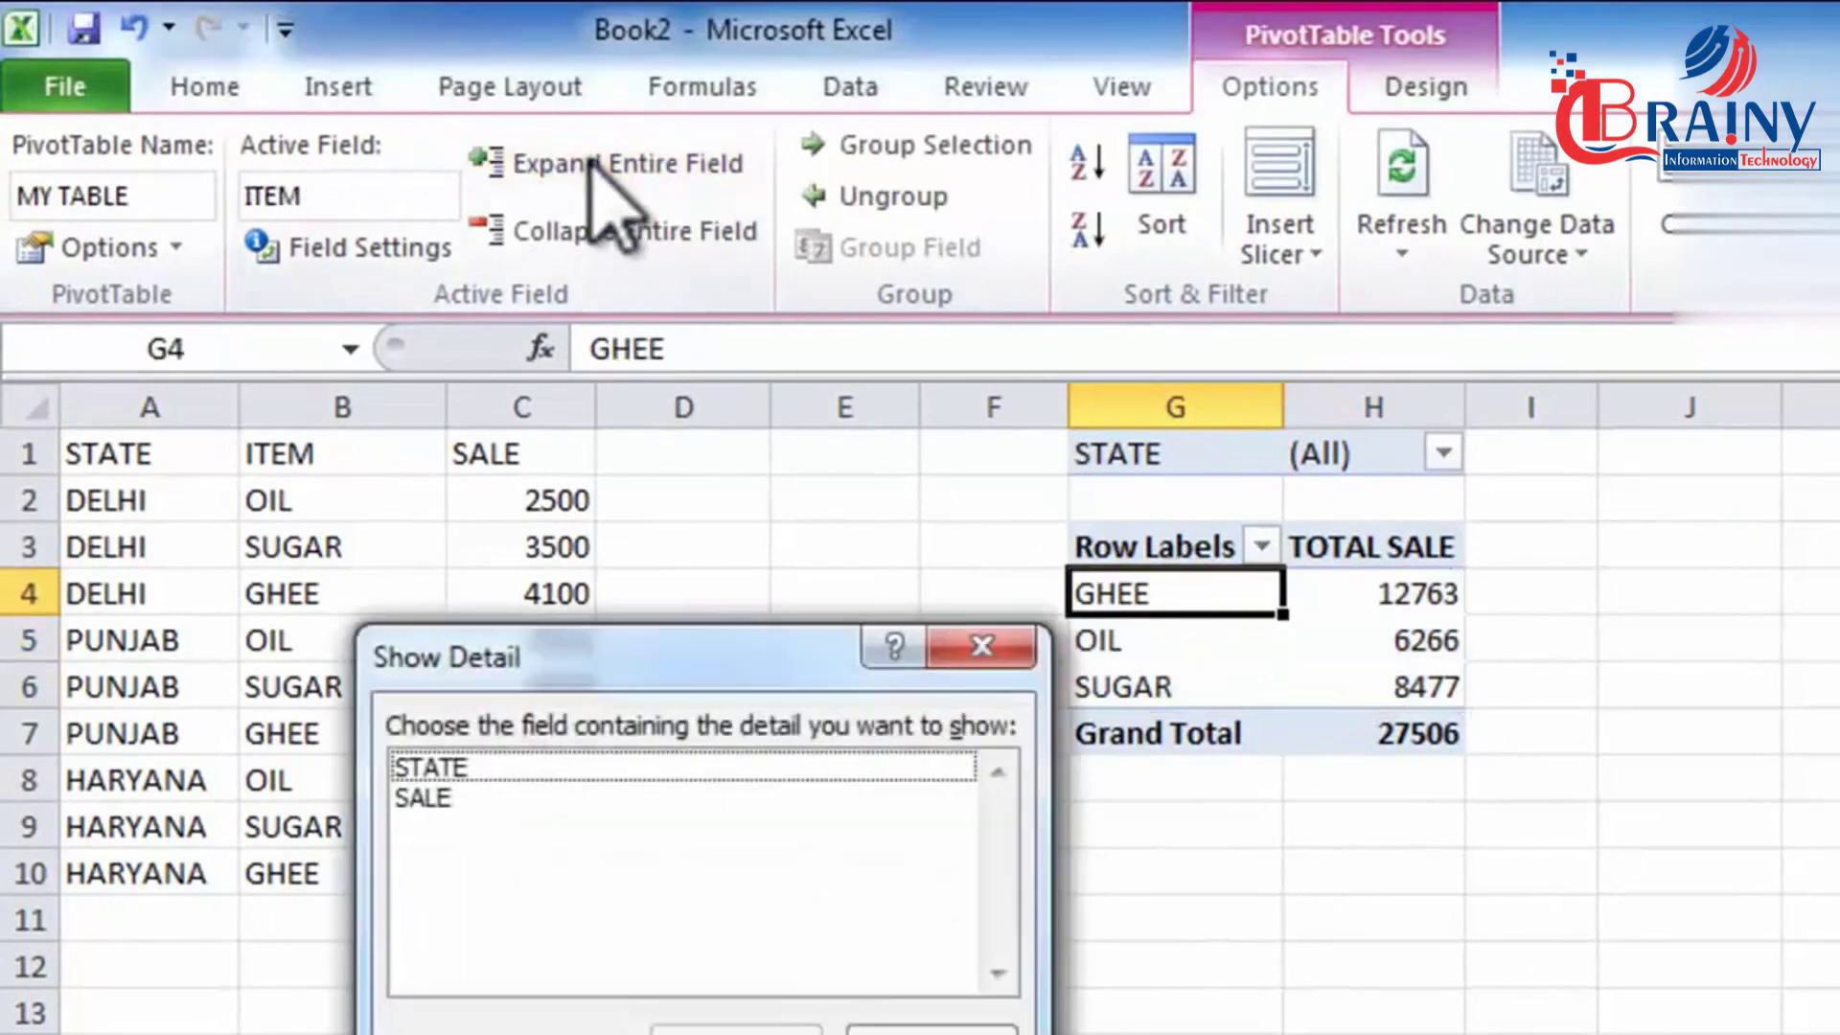
click(467, 769)
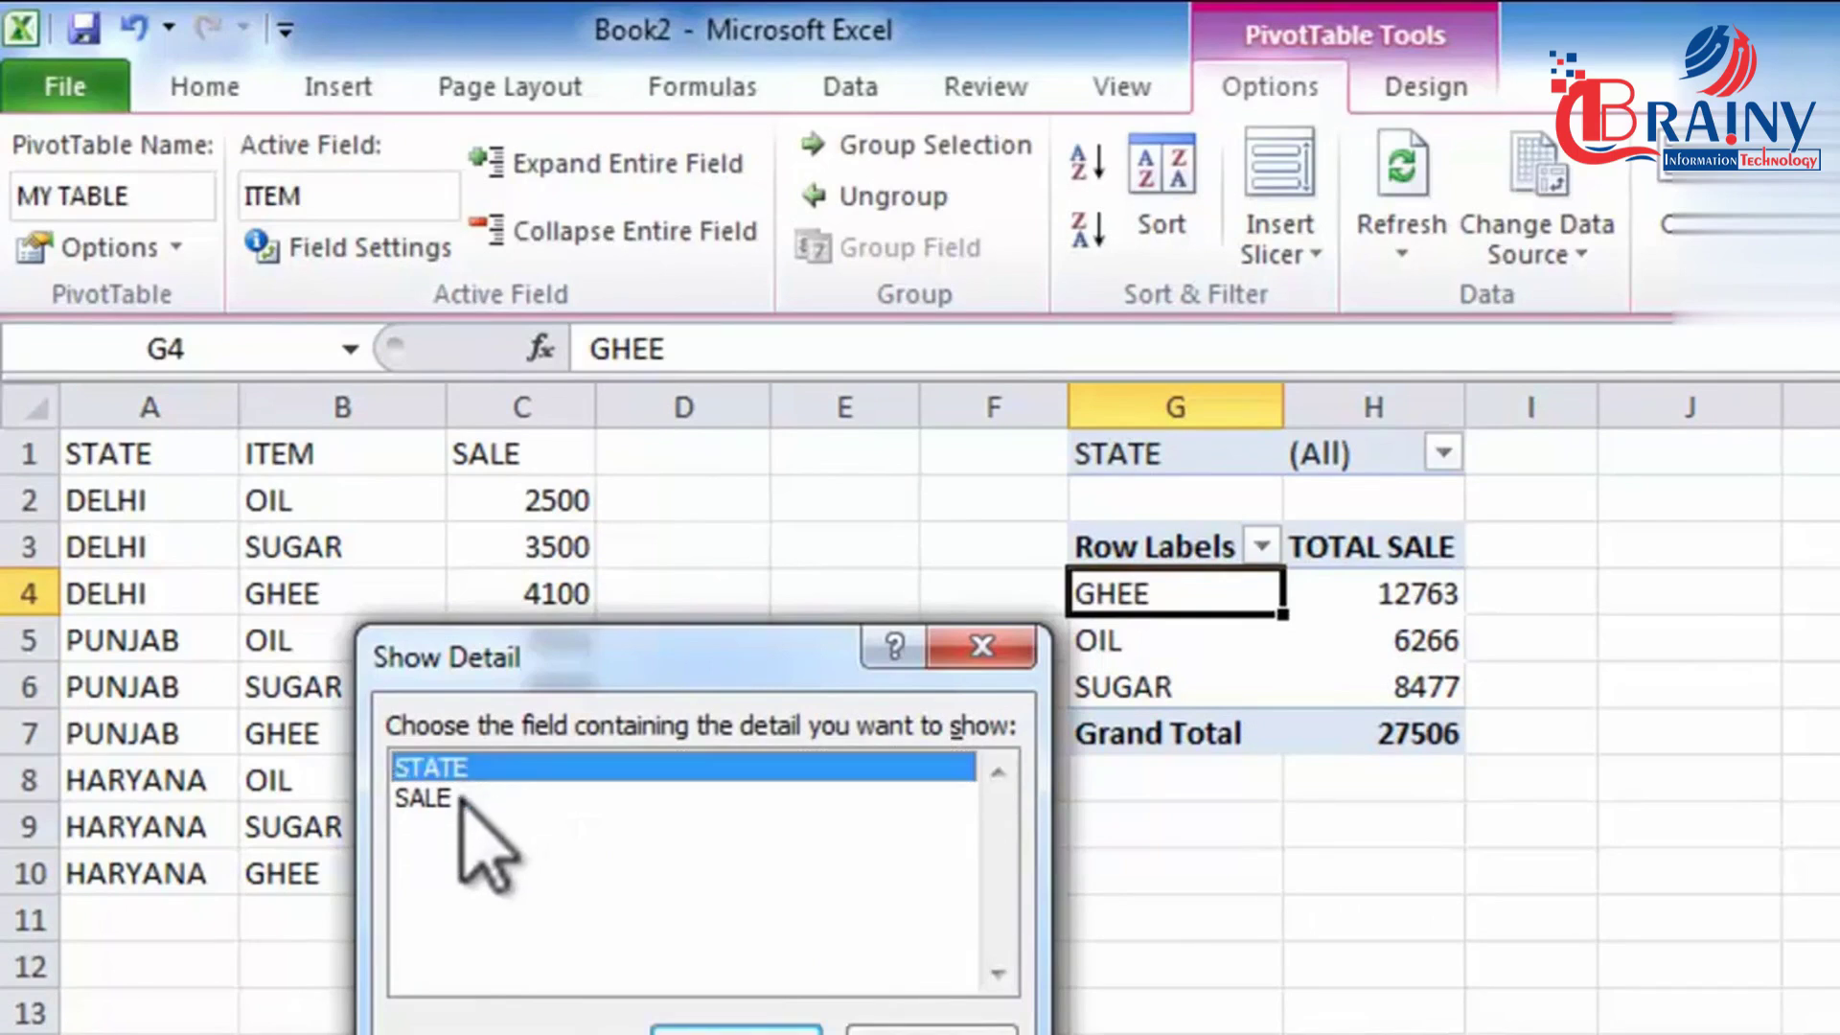
click(760, 1027)
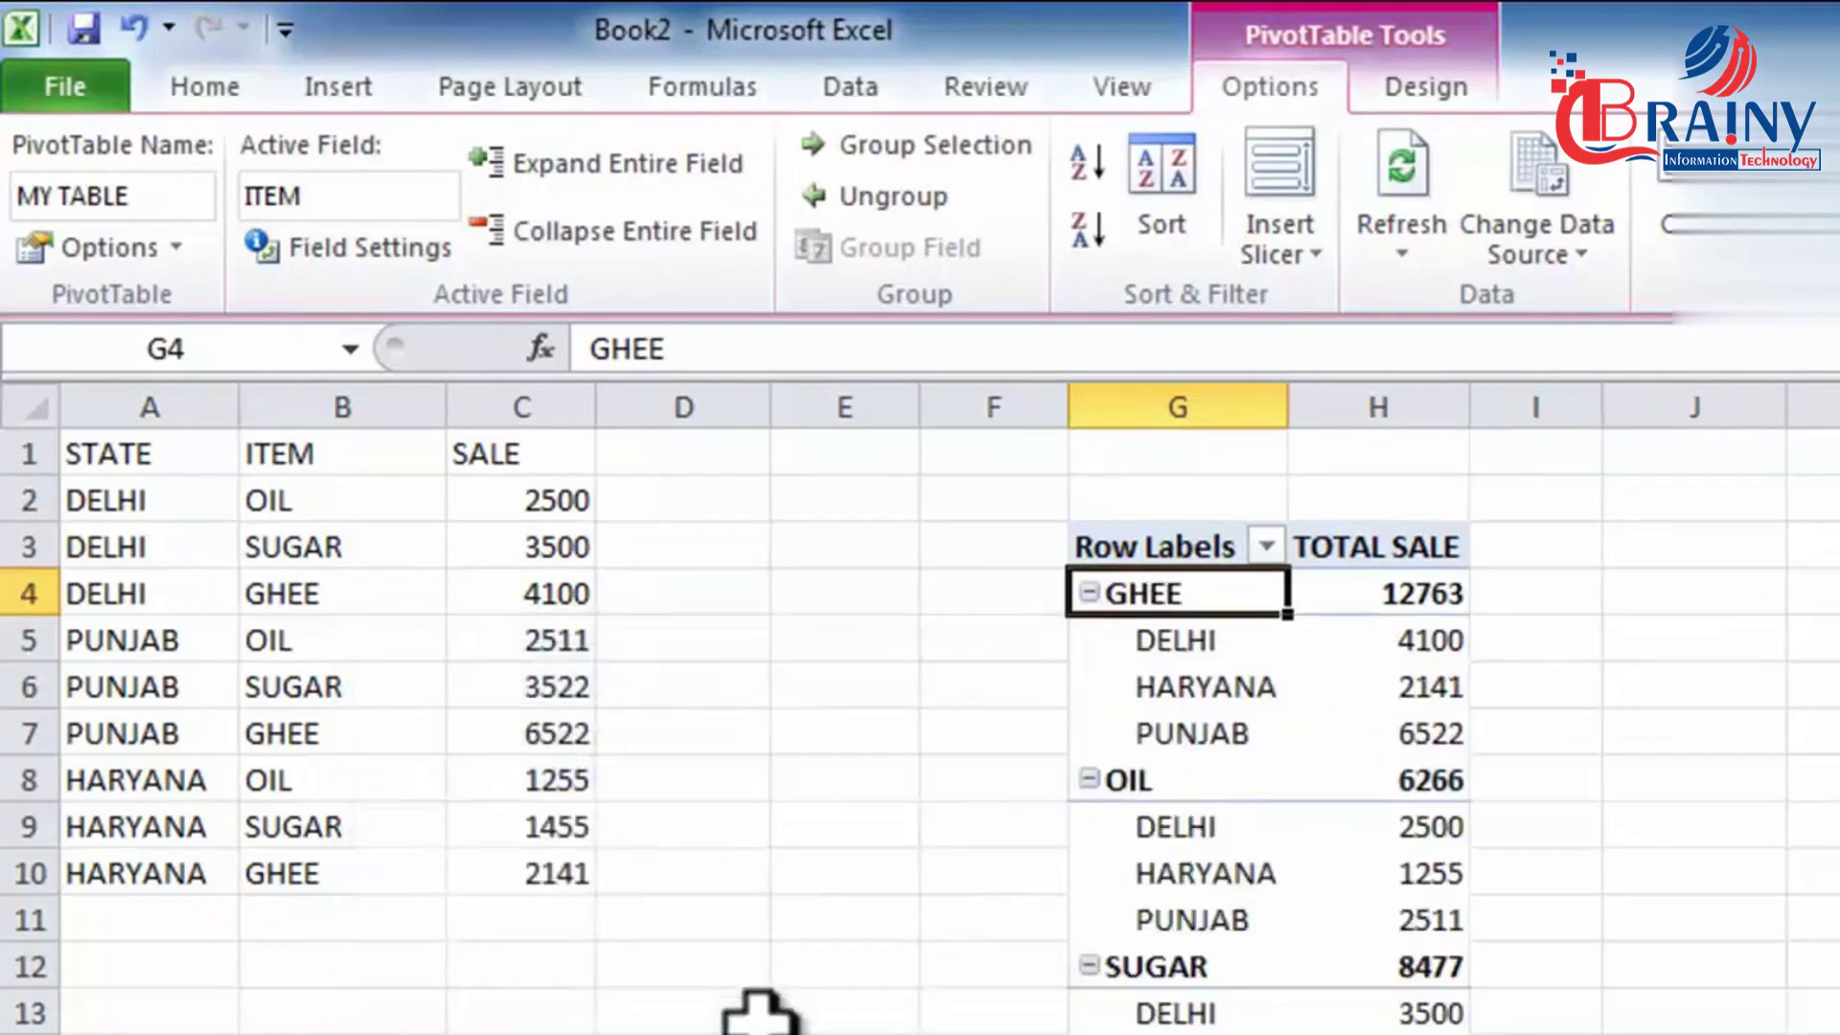
Review the state sales listed under GHEE, OIL and SUGAR in the PivotTable.
drag(1180, 640, 1296, 730)
drag(1179, 829, 1399, 931)
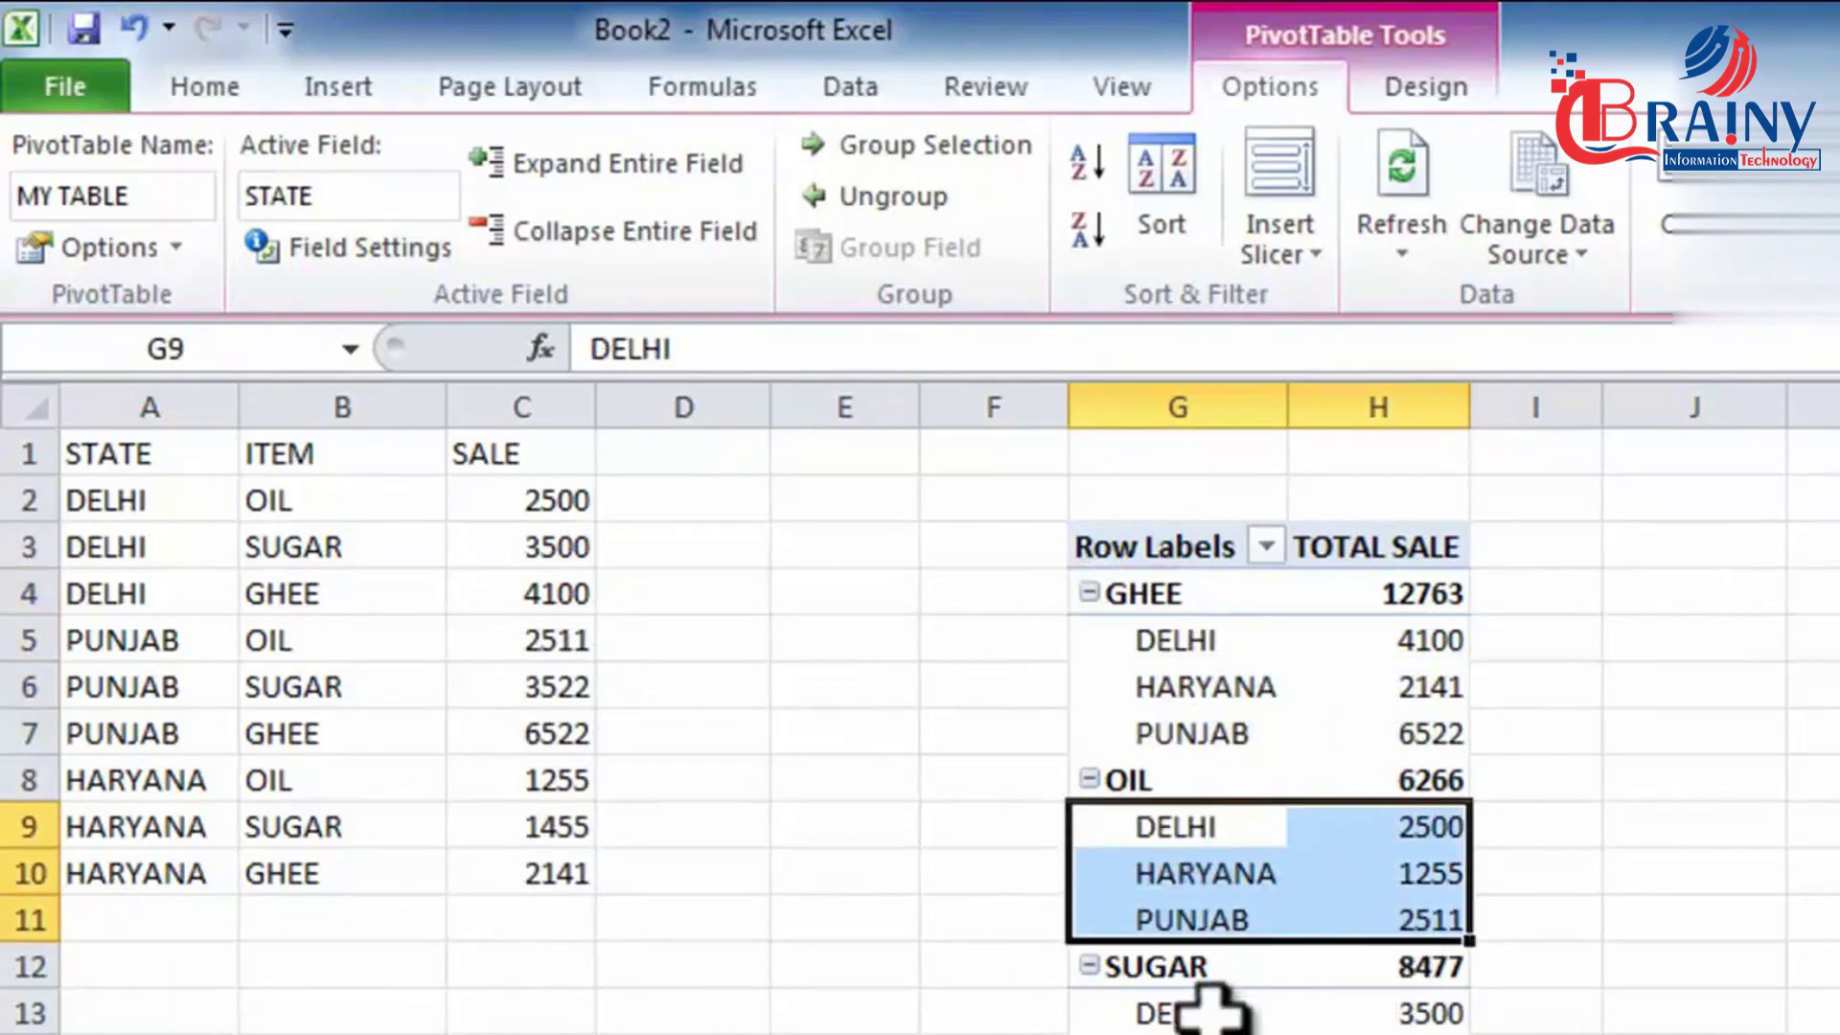
drag(1170, 1006, 1380, 1034)
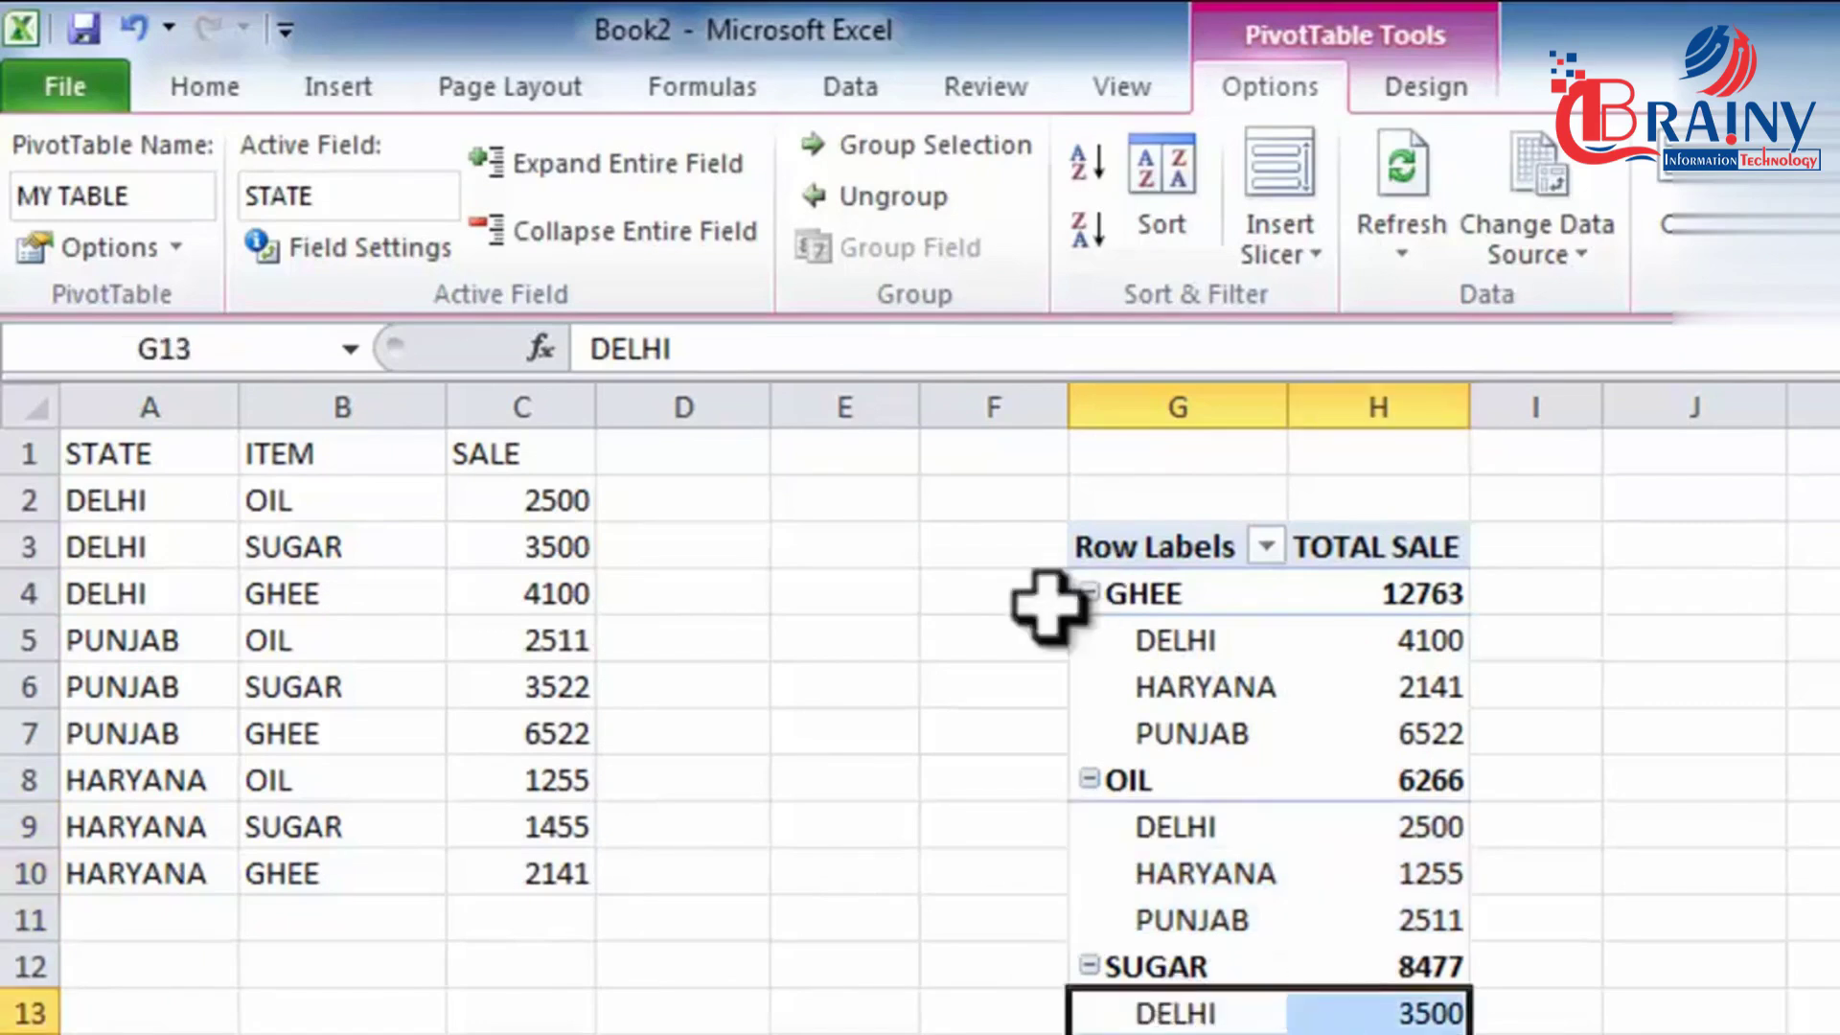
Collapse the entire ITEM field to hide the state details under each item.
click(618, 233)
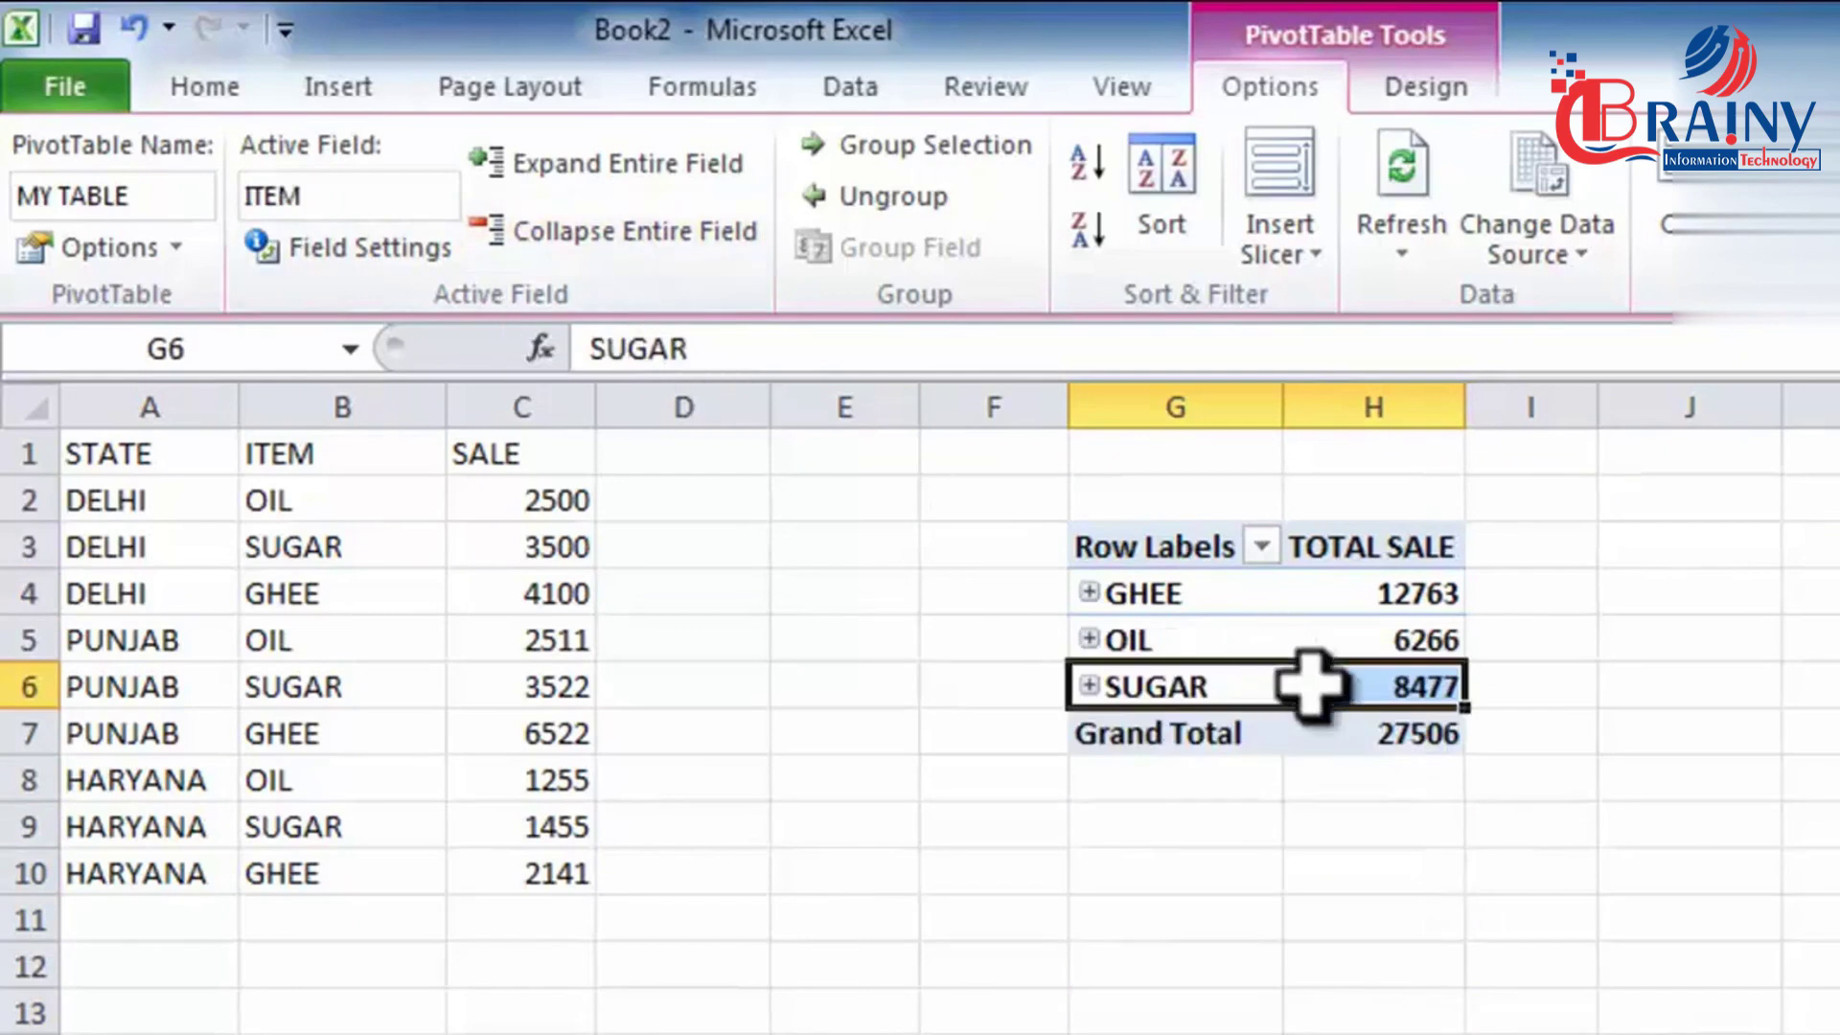
mouse_move(1395, 680)
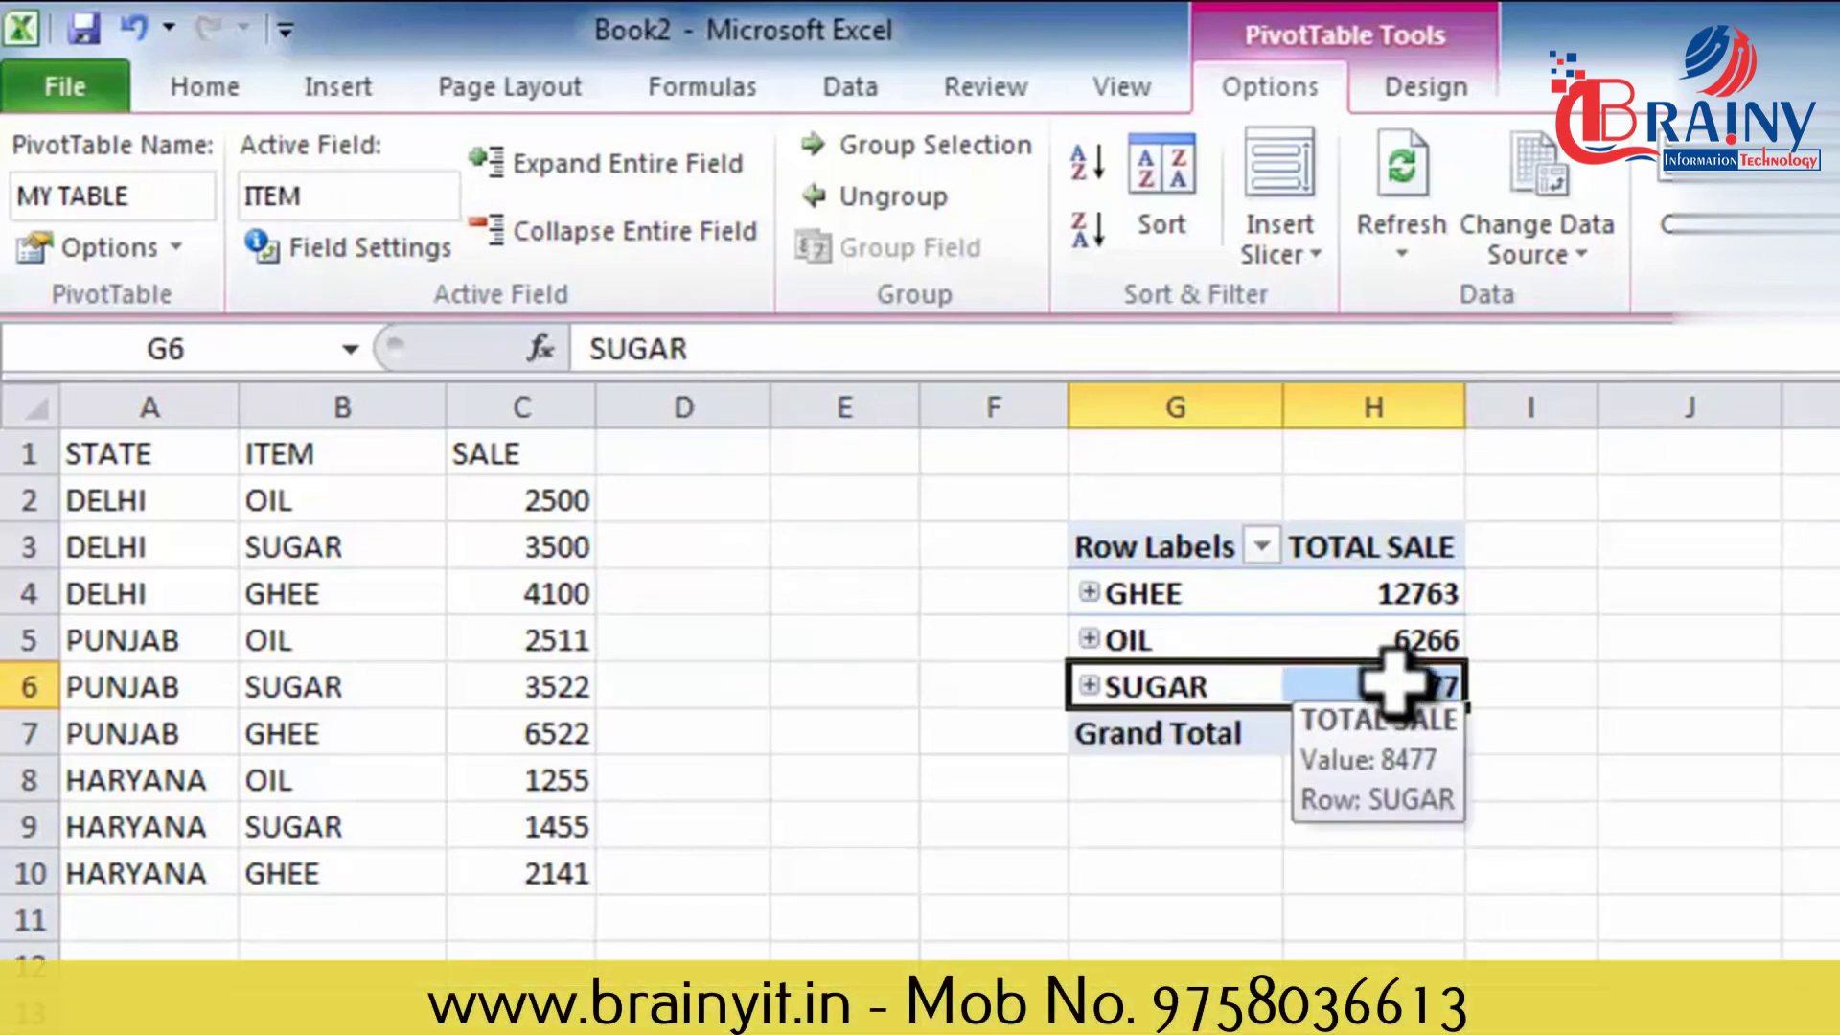
key(ctrl+z)
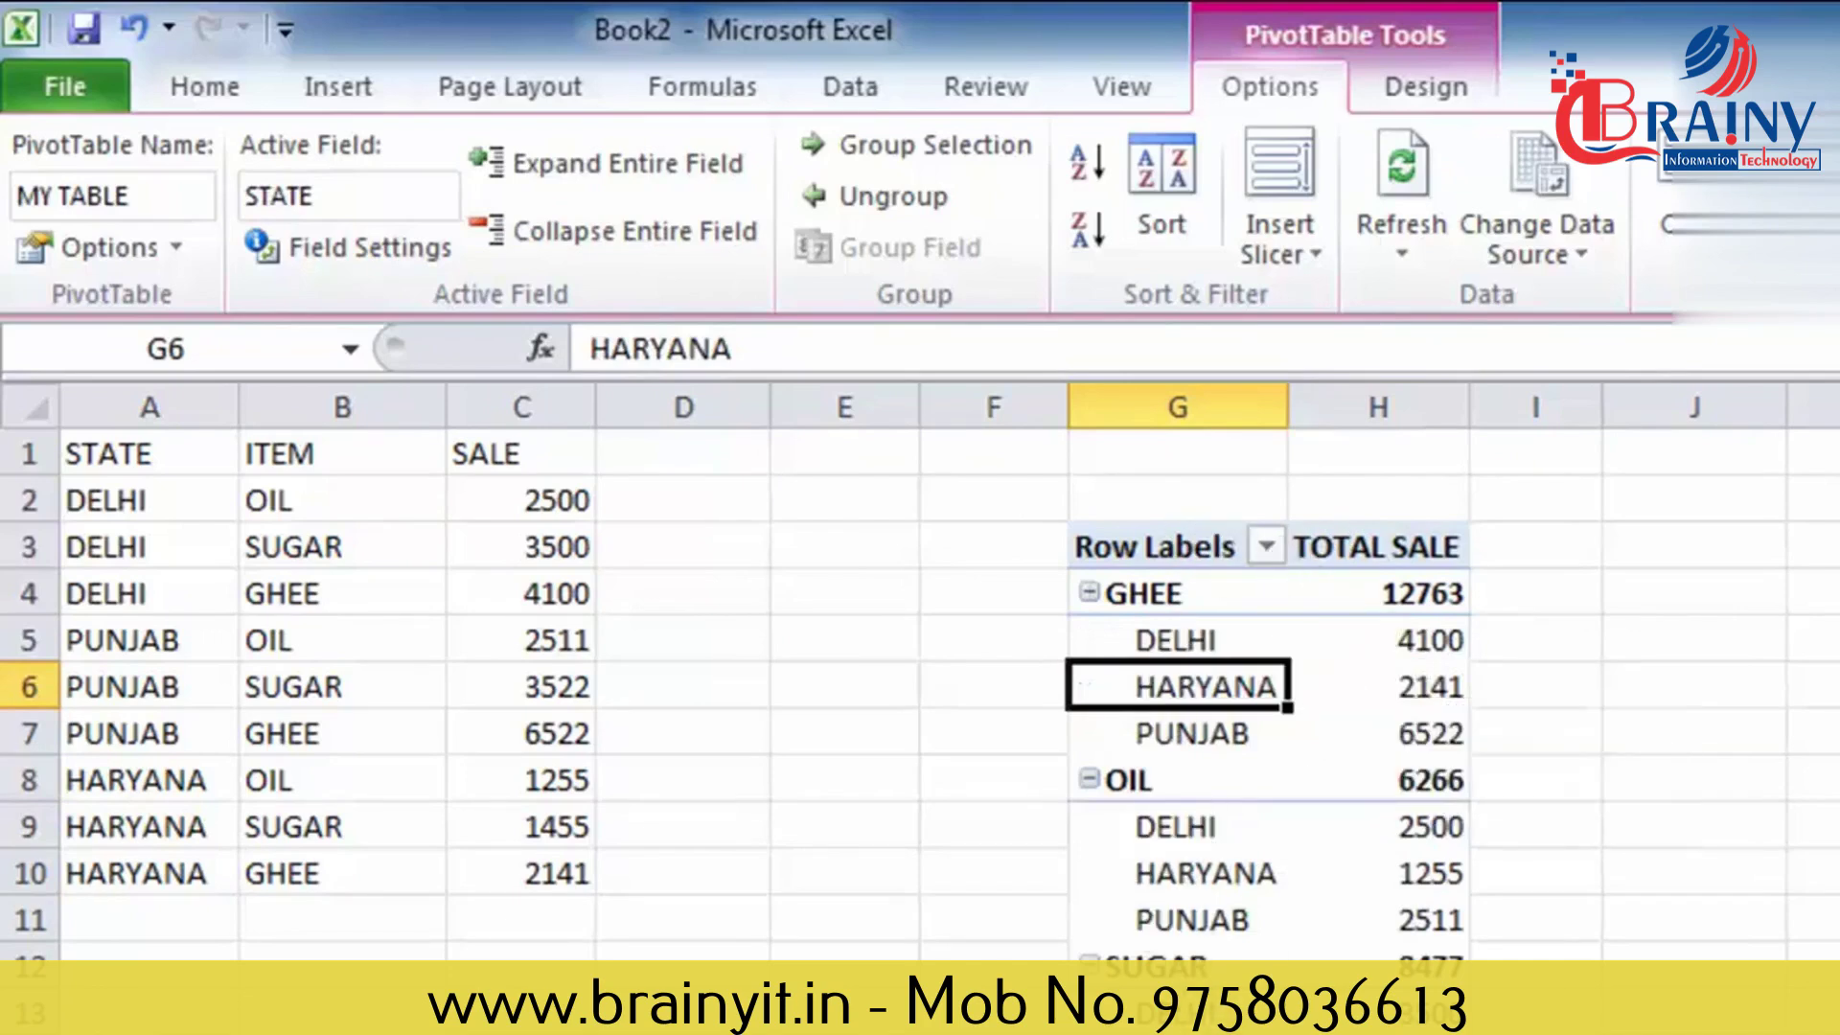
click(627, 251)
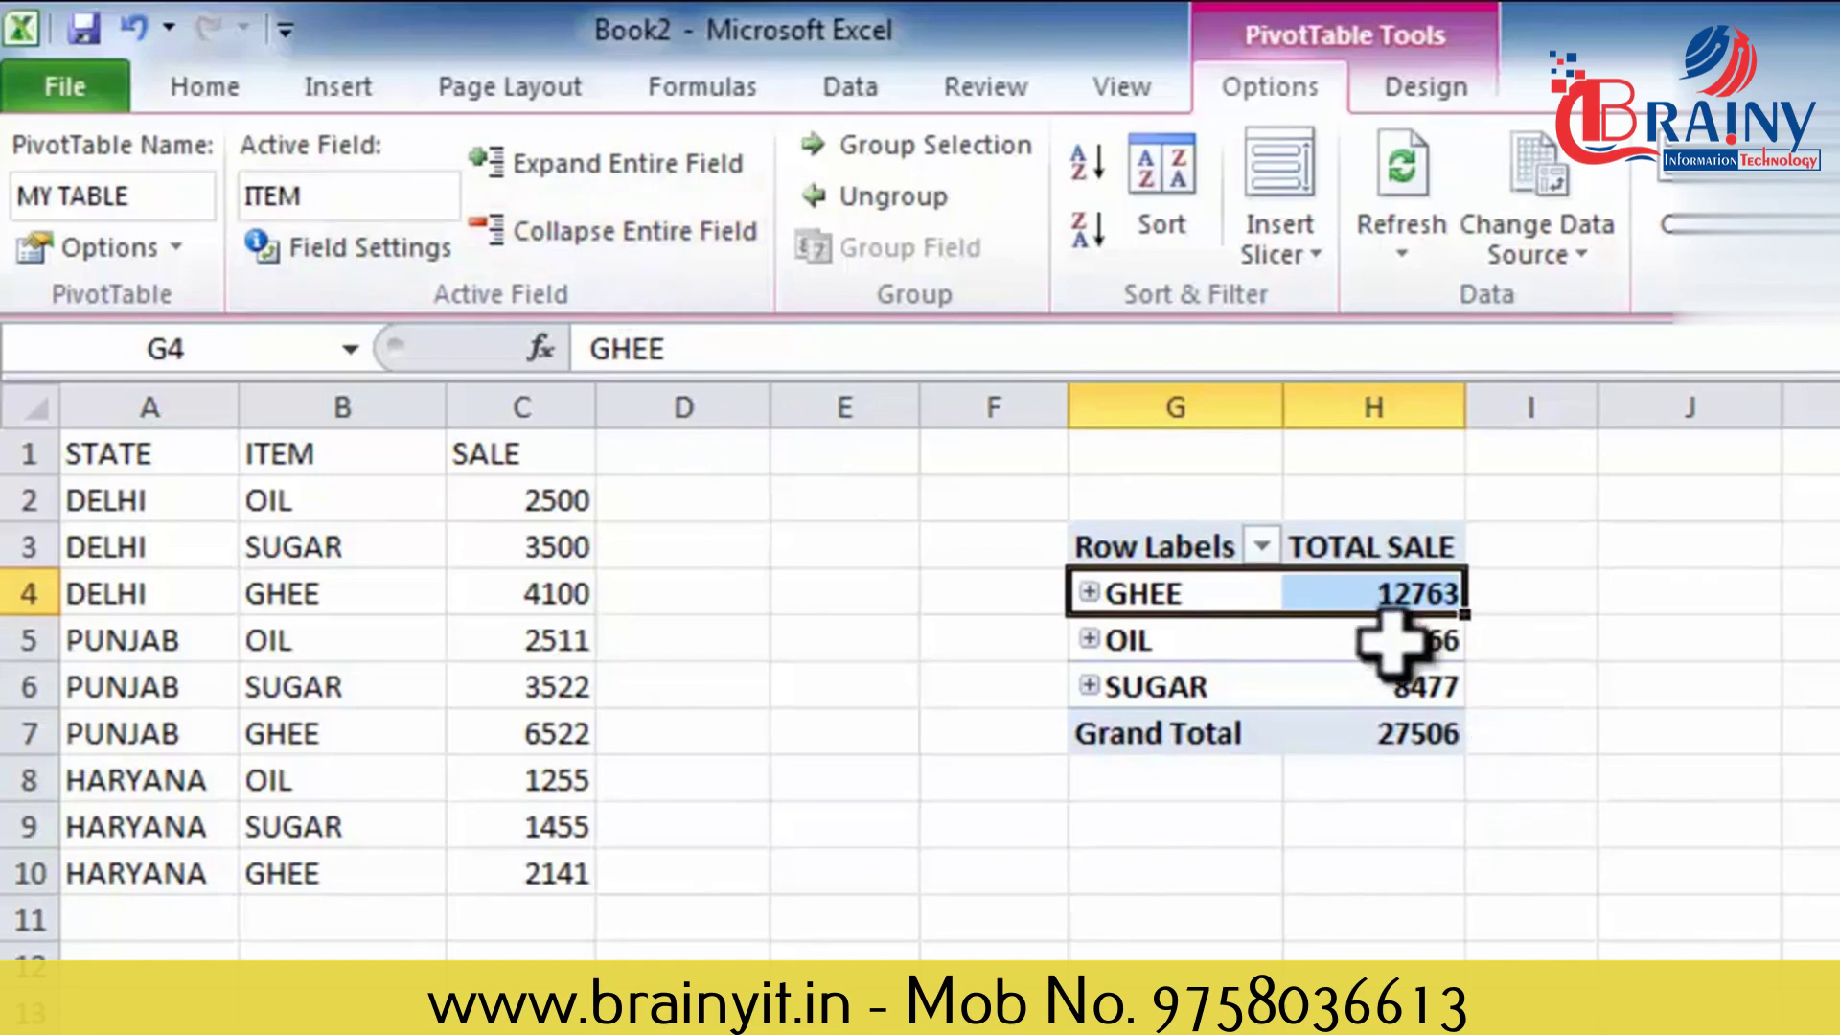
mouse_move(1392, 645)
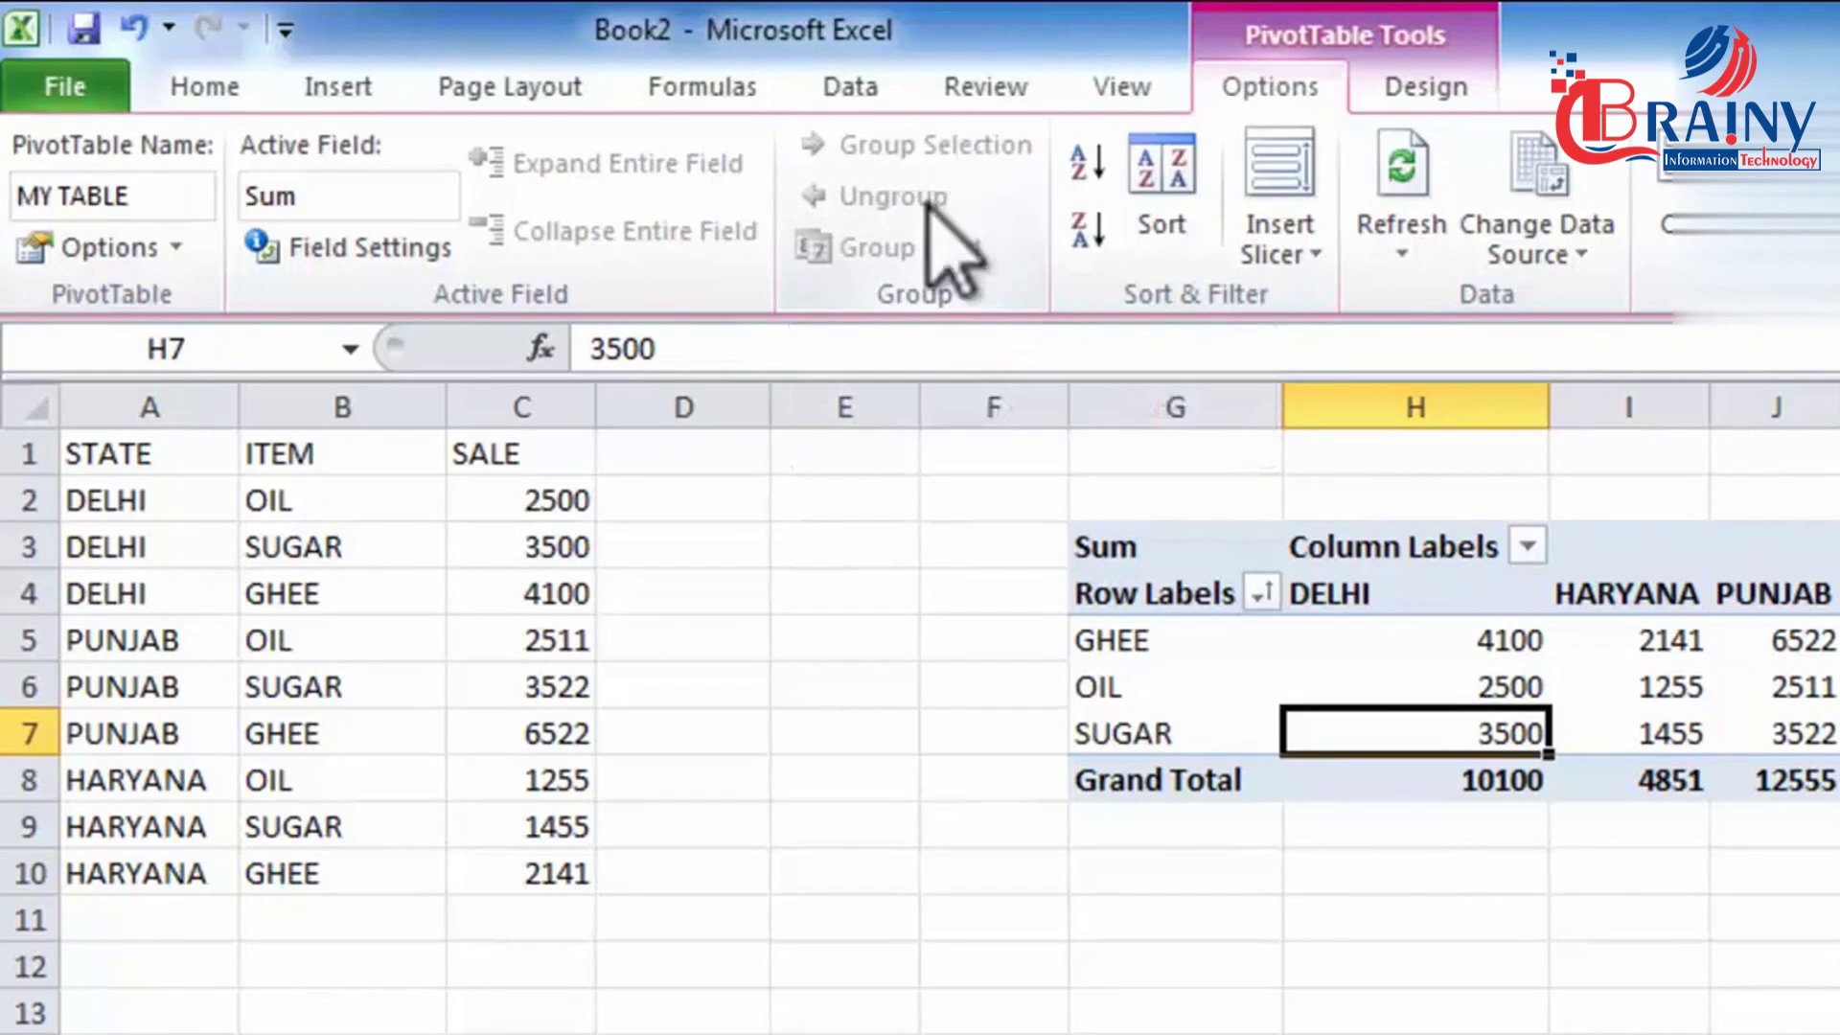
Group the GHEE and OIL row labels in the PivotTable, and select the GHEE label inside the new group.
click(1155, 647)
drag(1150, 632, 1825, 685)
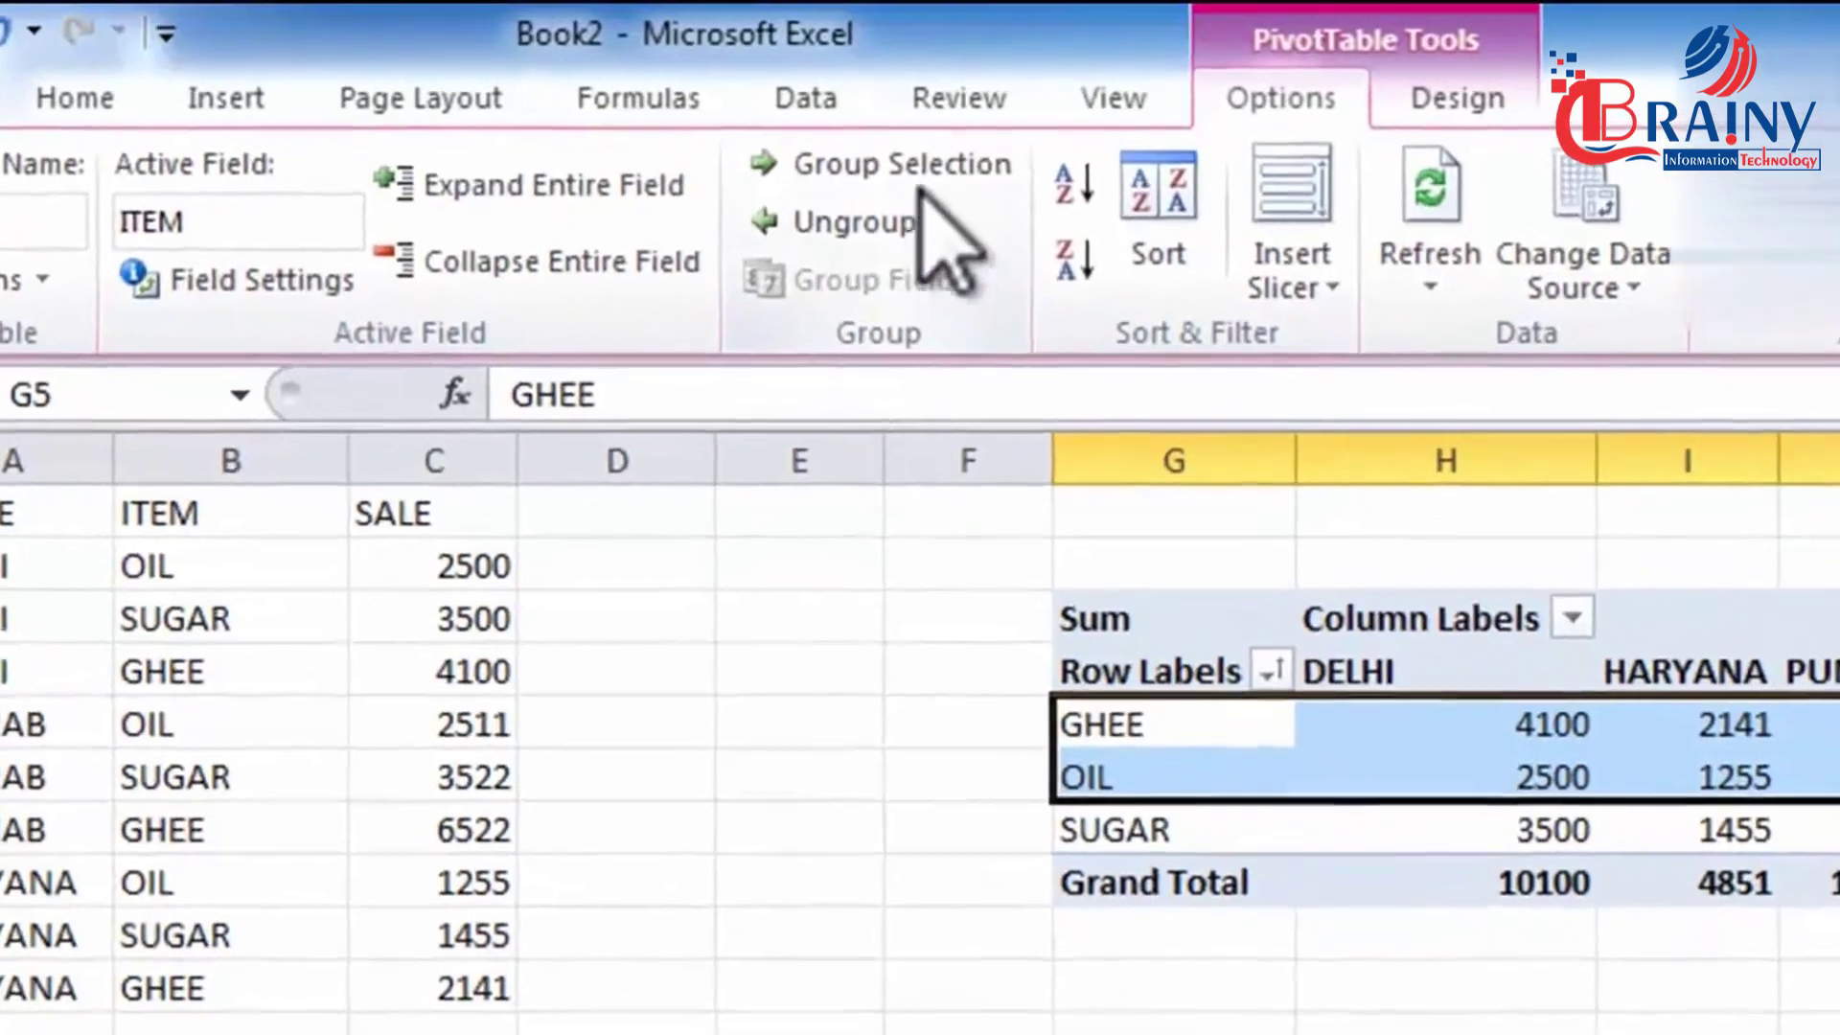
click(935, 162)
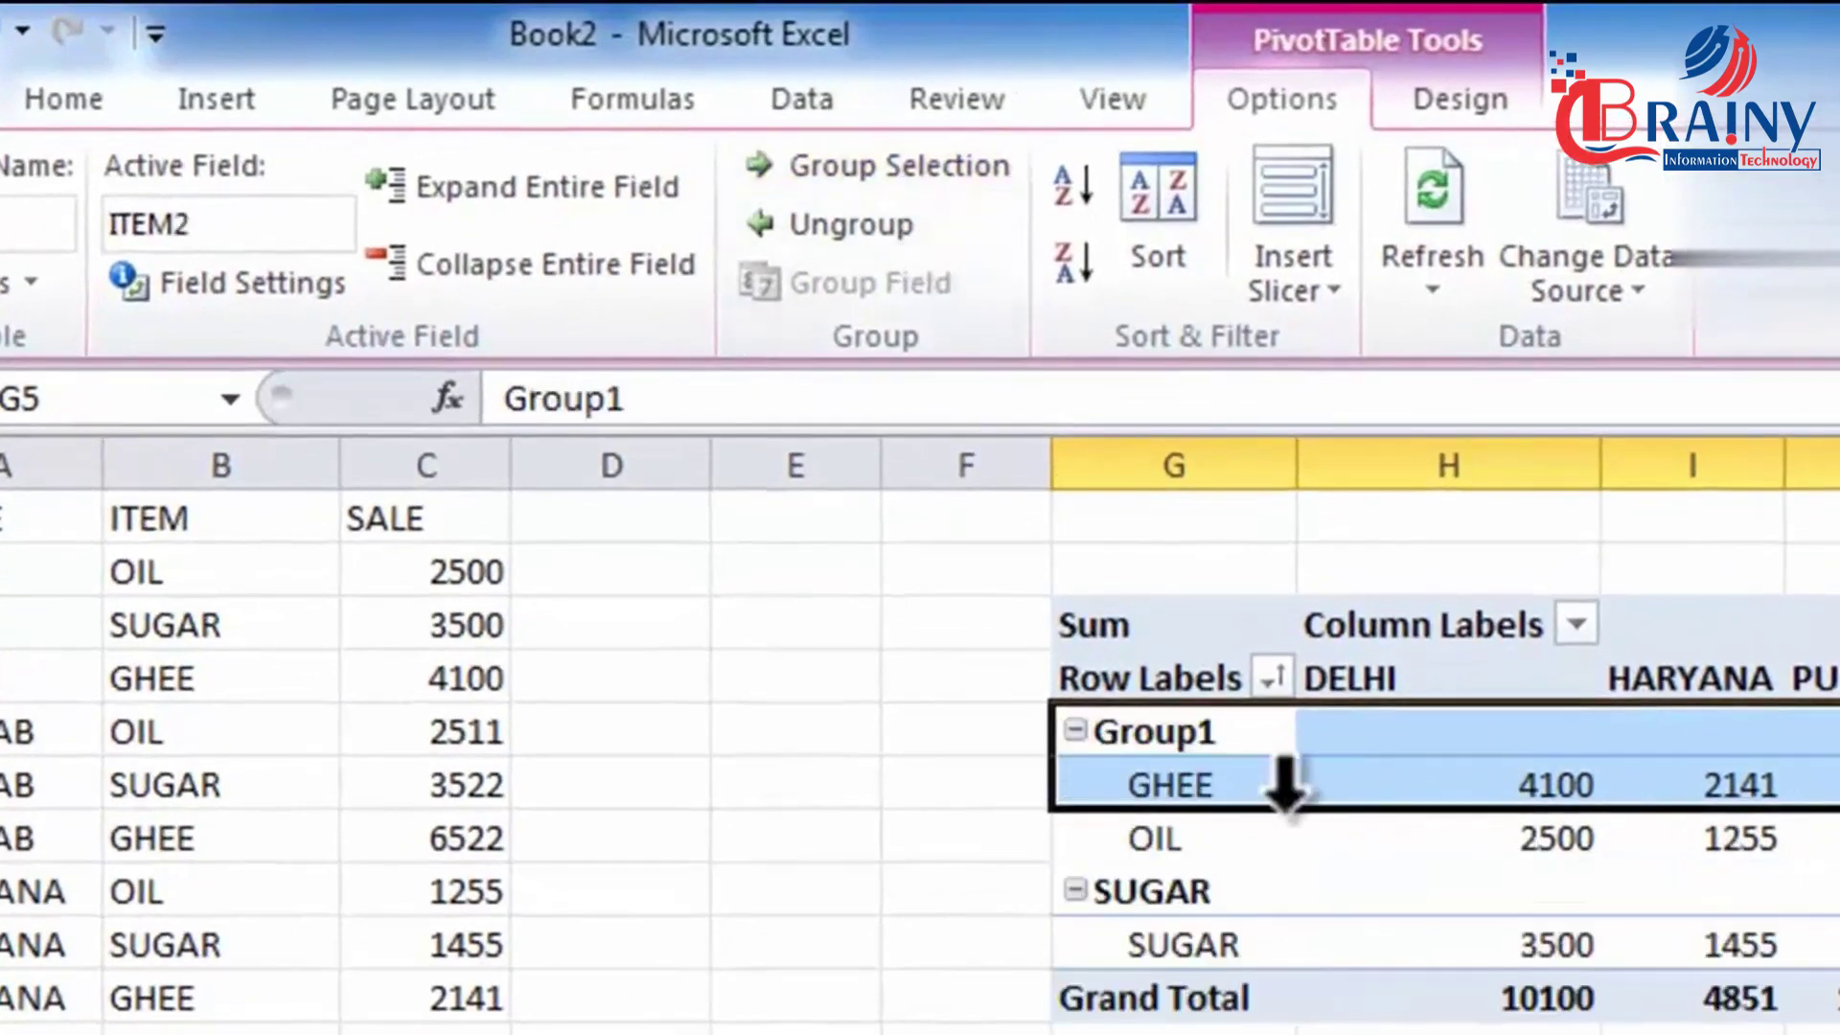
click(1236, 787)
drag(1211, 806, 1238, 757)
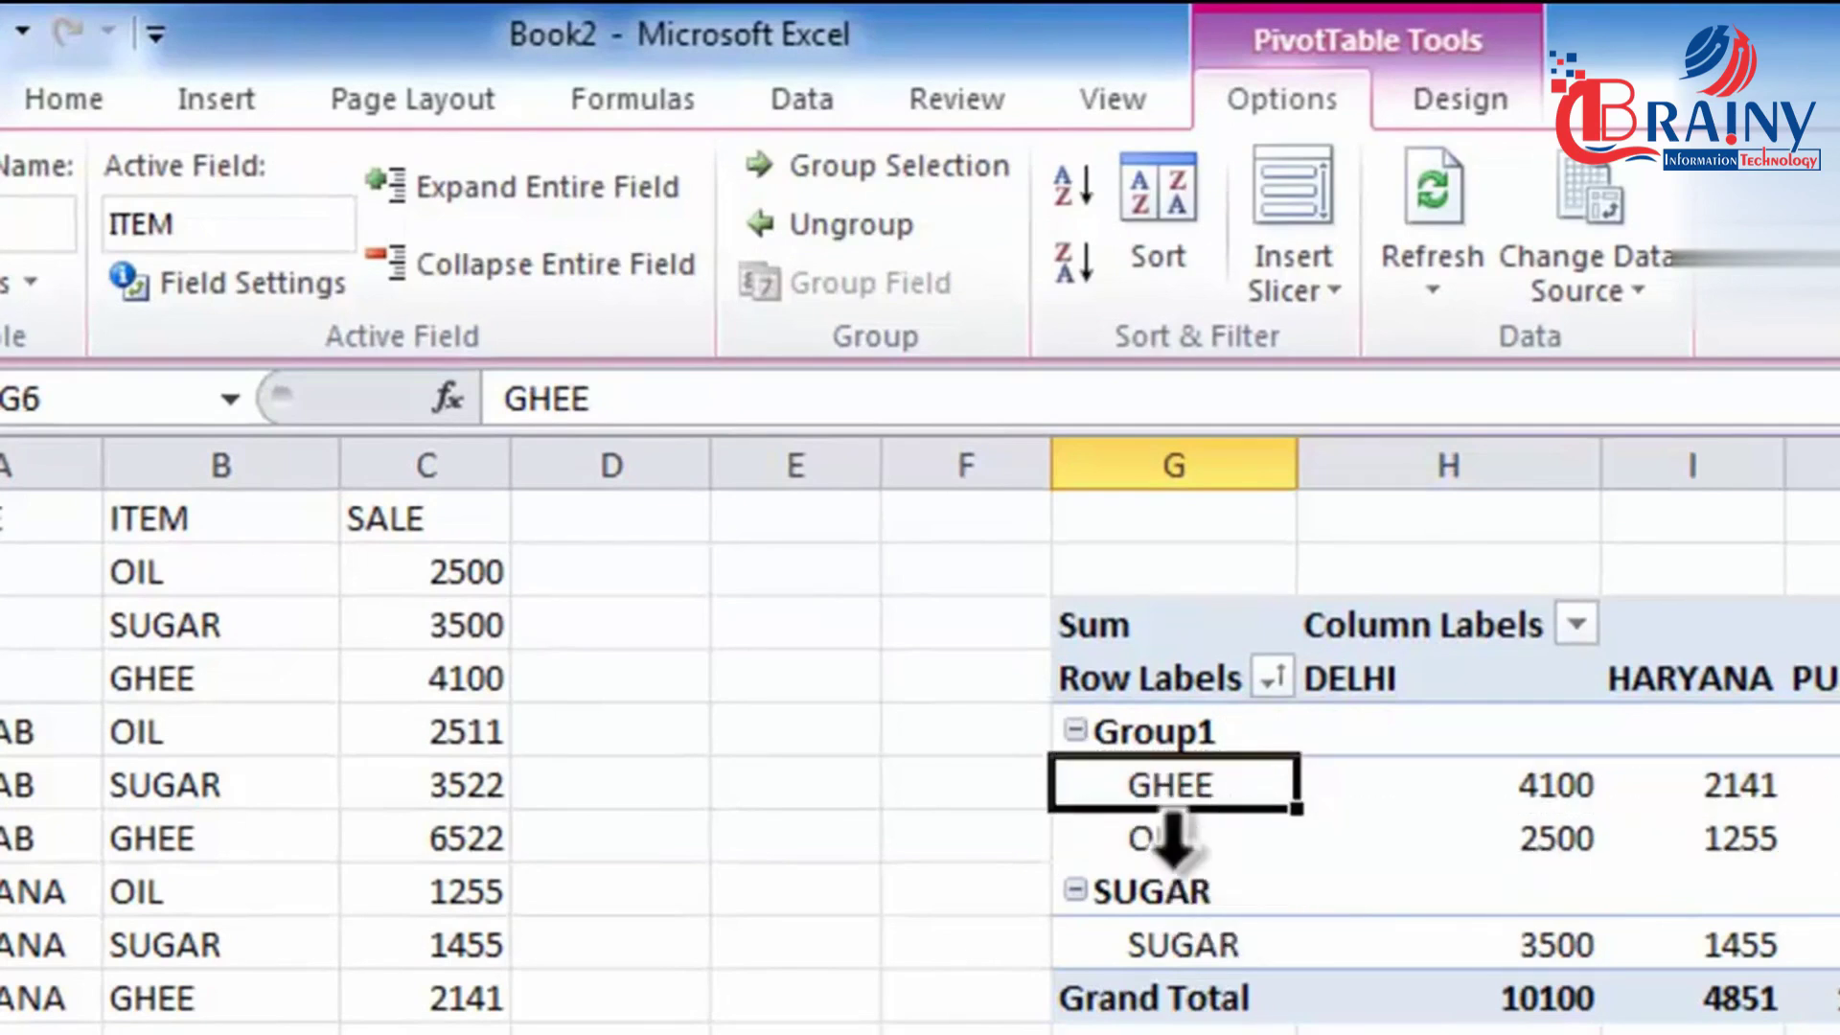
Collapse and re-expand the GHEE and OIL group and the SUGAR group, and ungroup the item rows.
click(1074, 731)
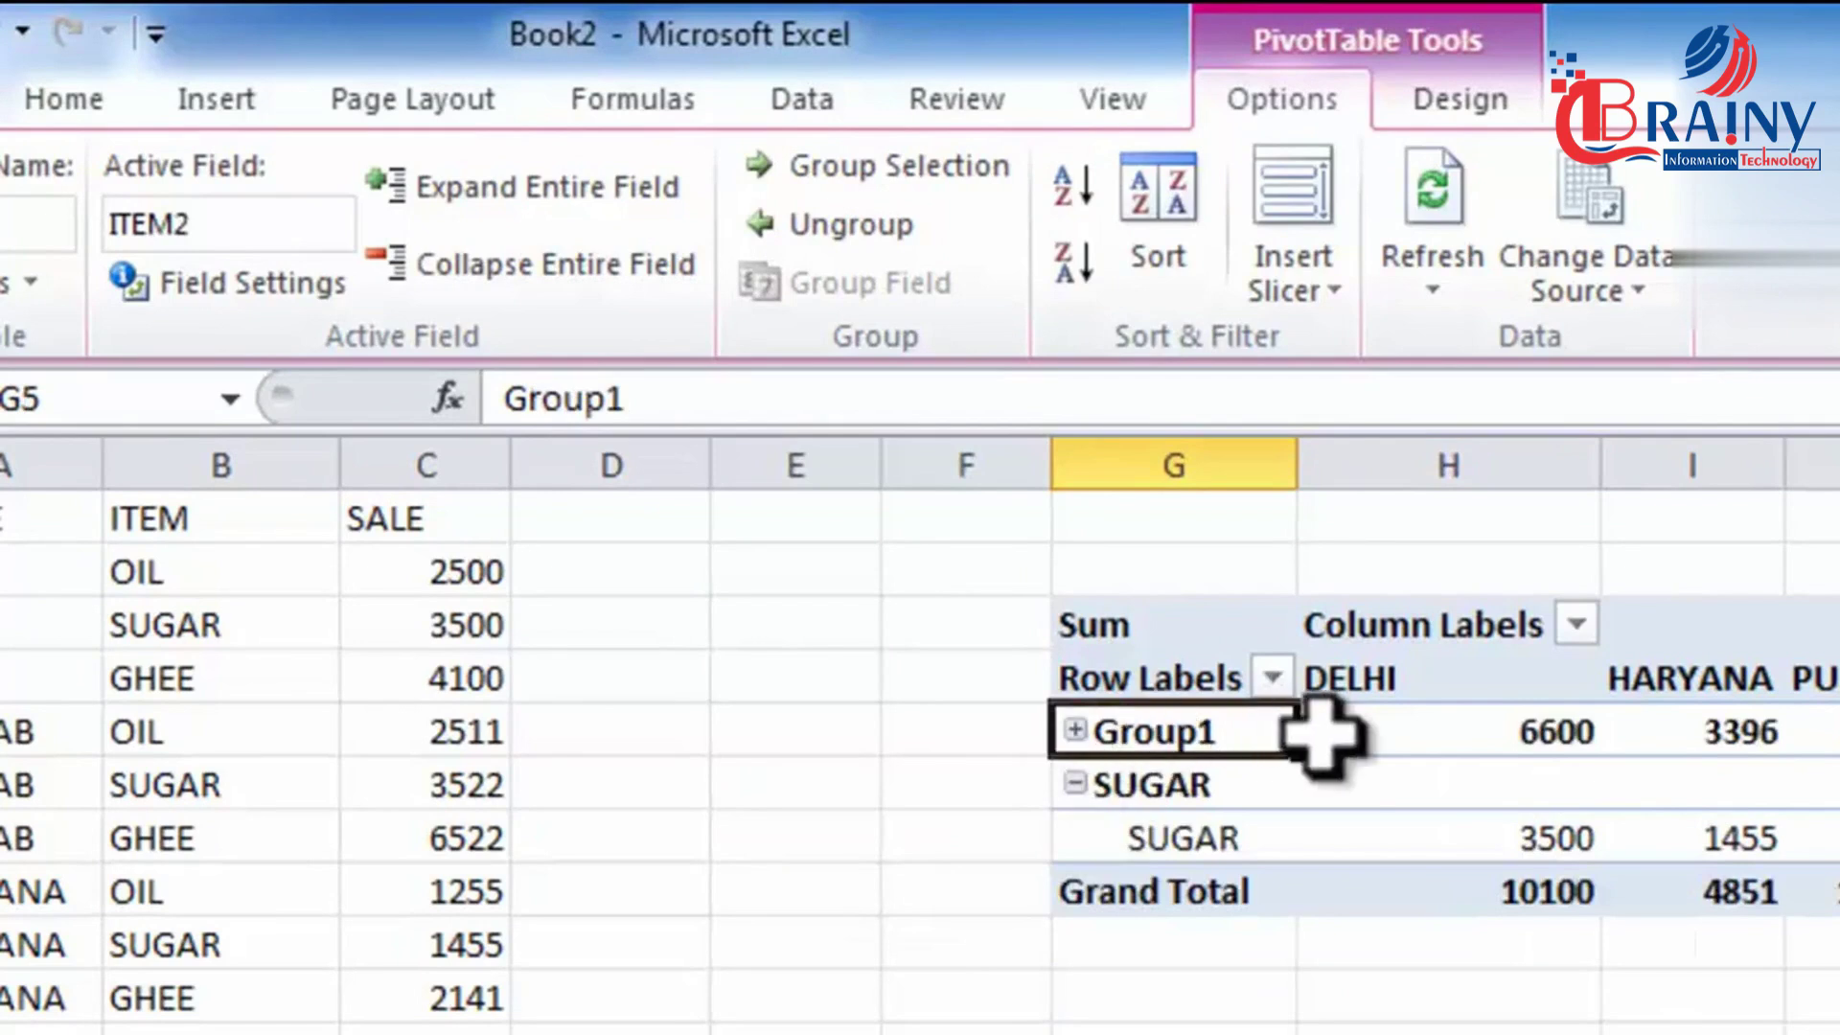
drag(1422, 738, 1835, 736)
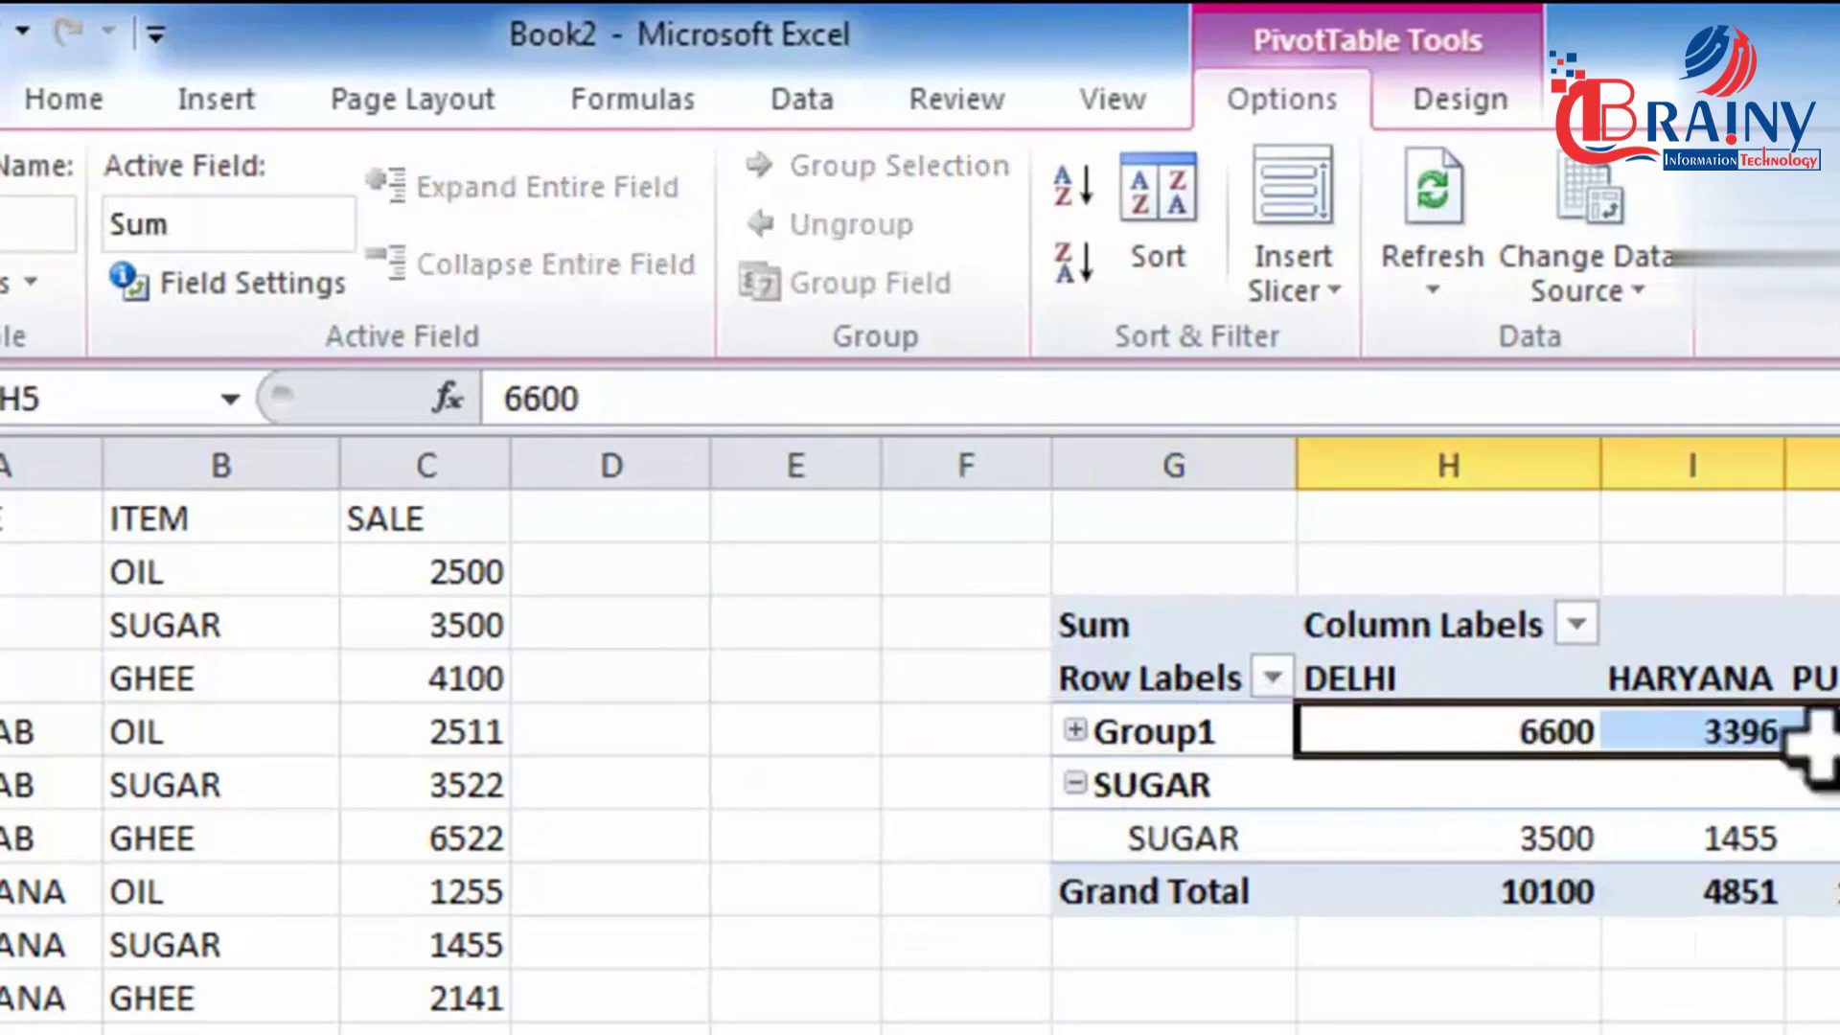
click(1076, 784)
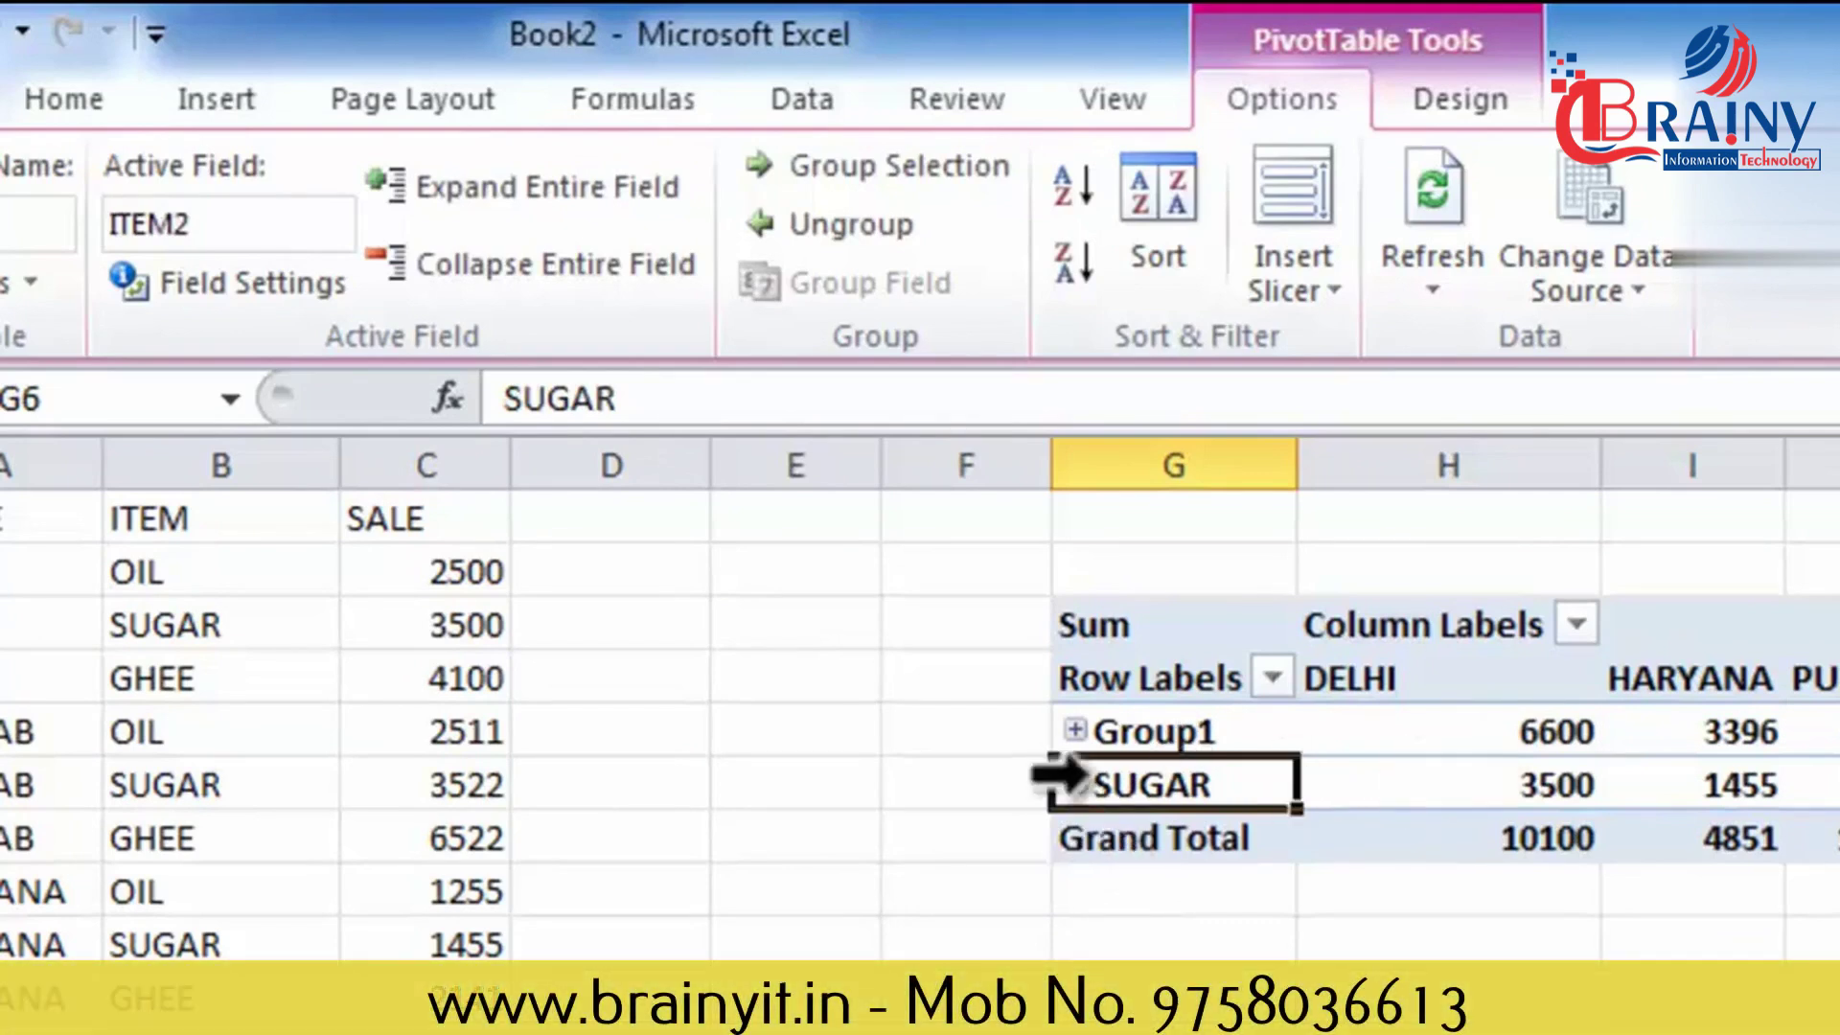
click(1074, 782)
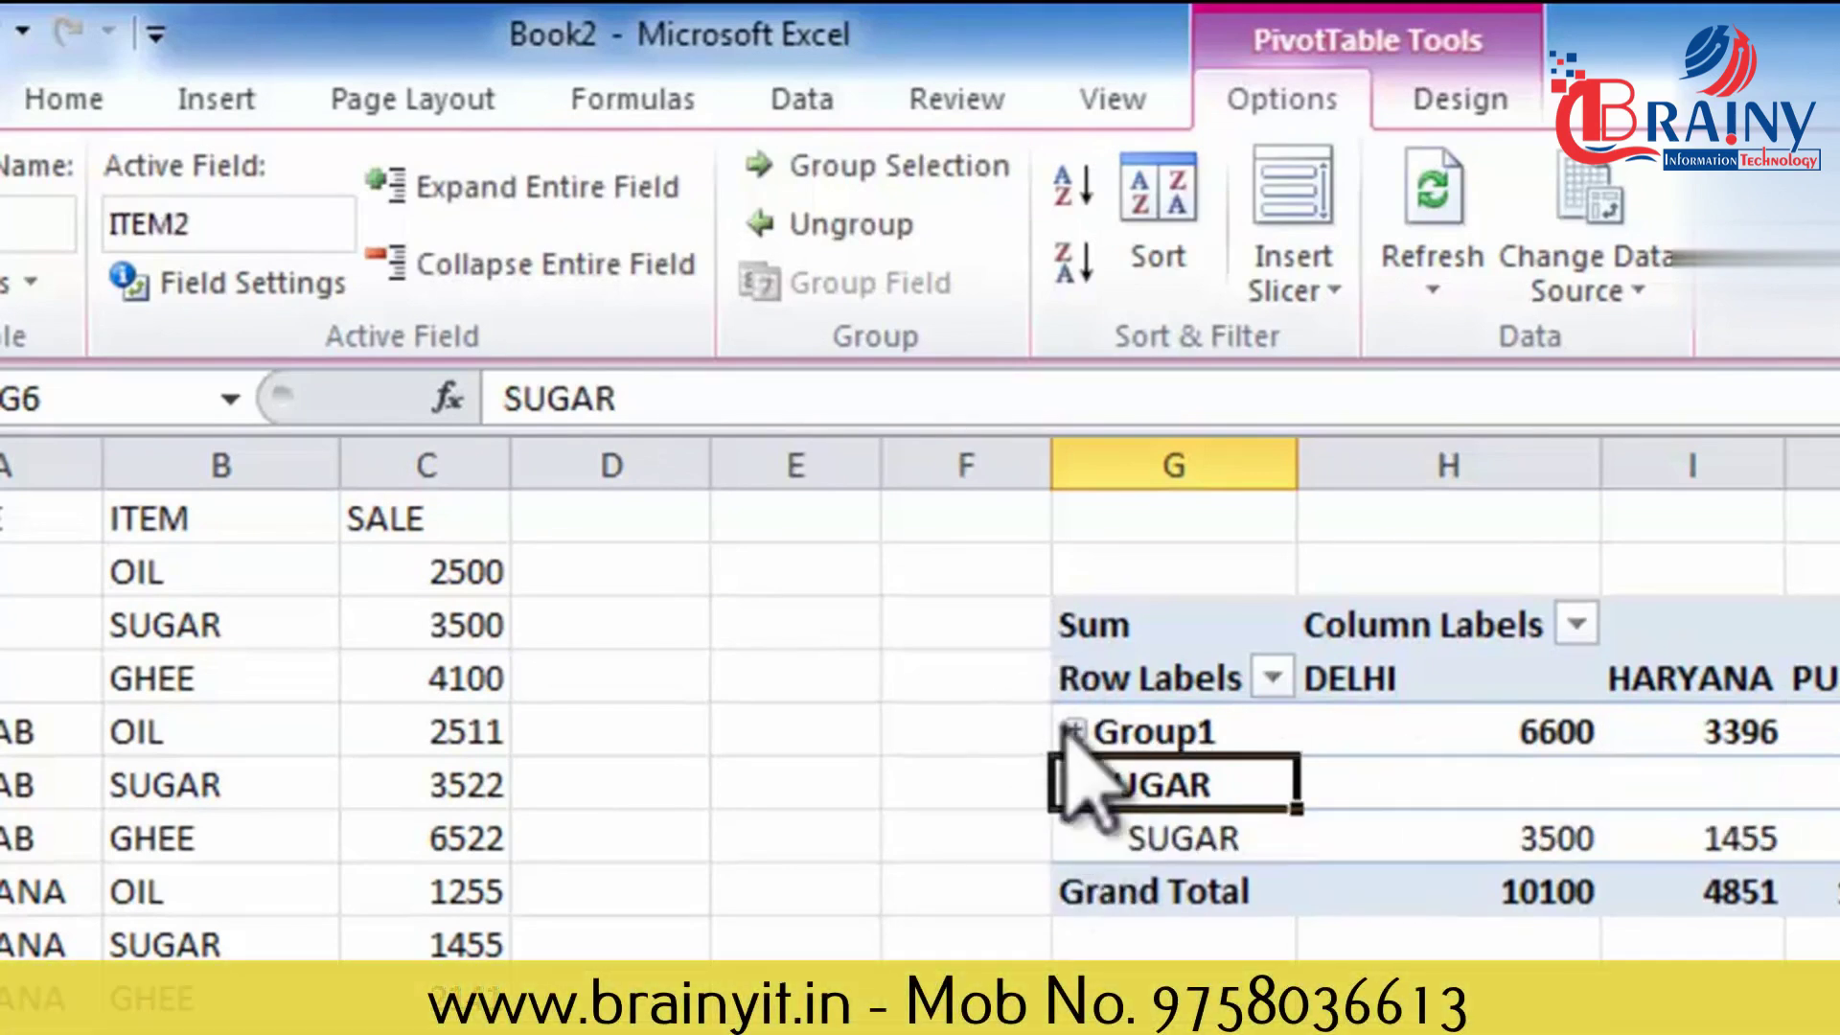
click(1071, 731)
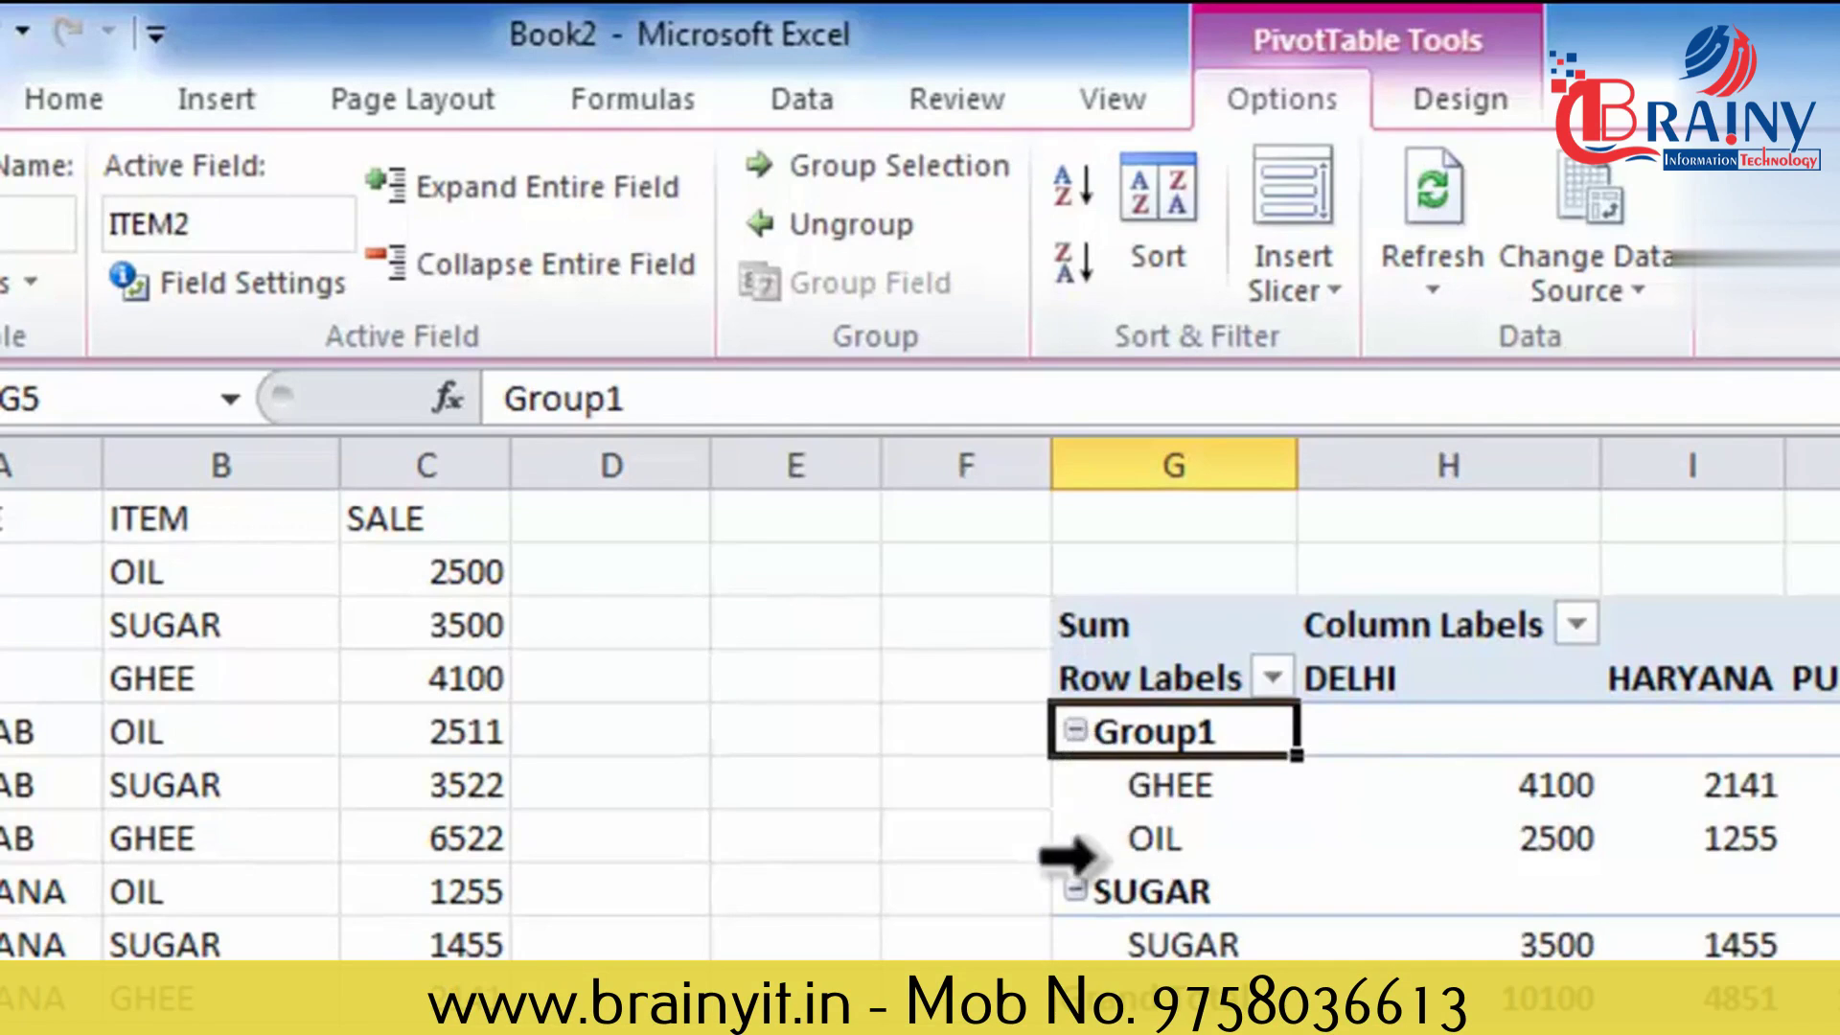
click(861, 230)
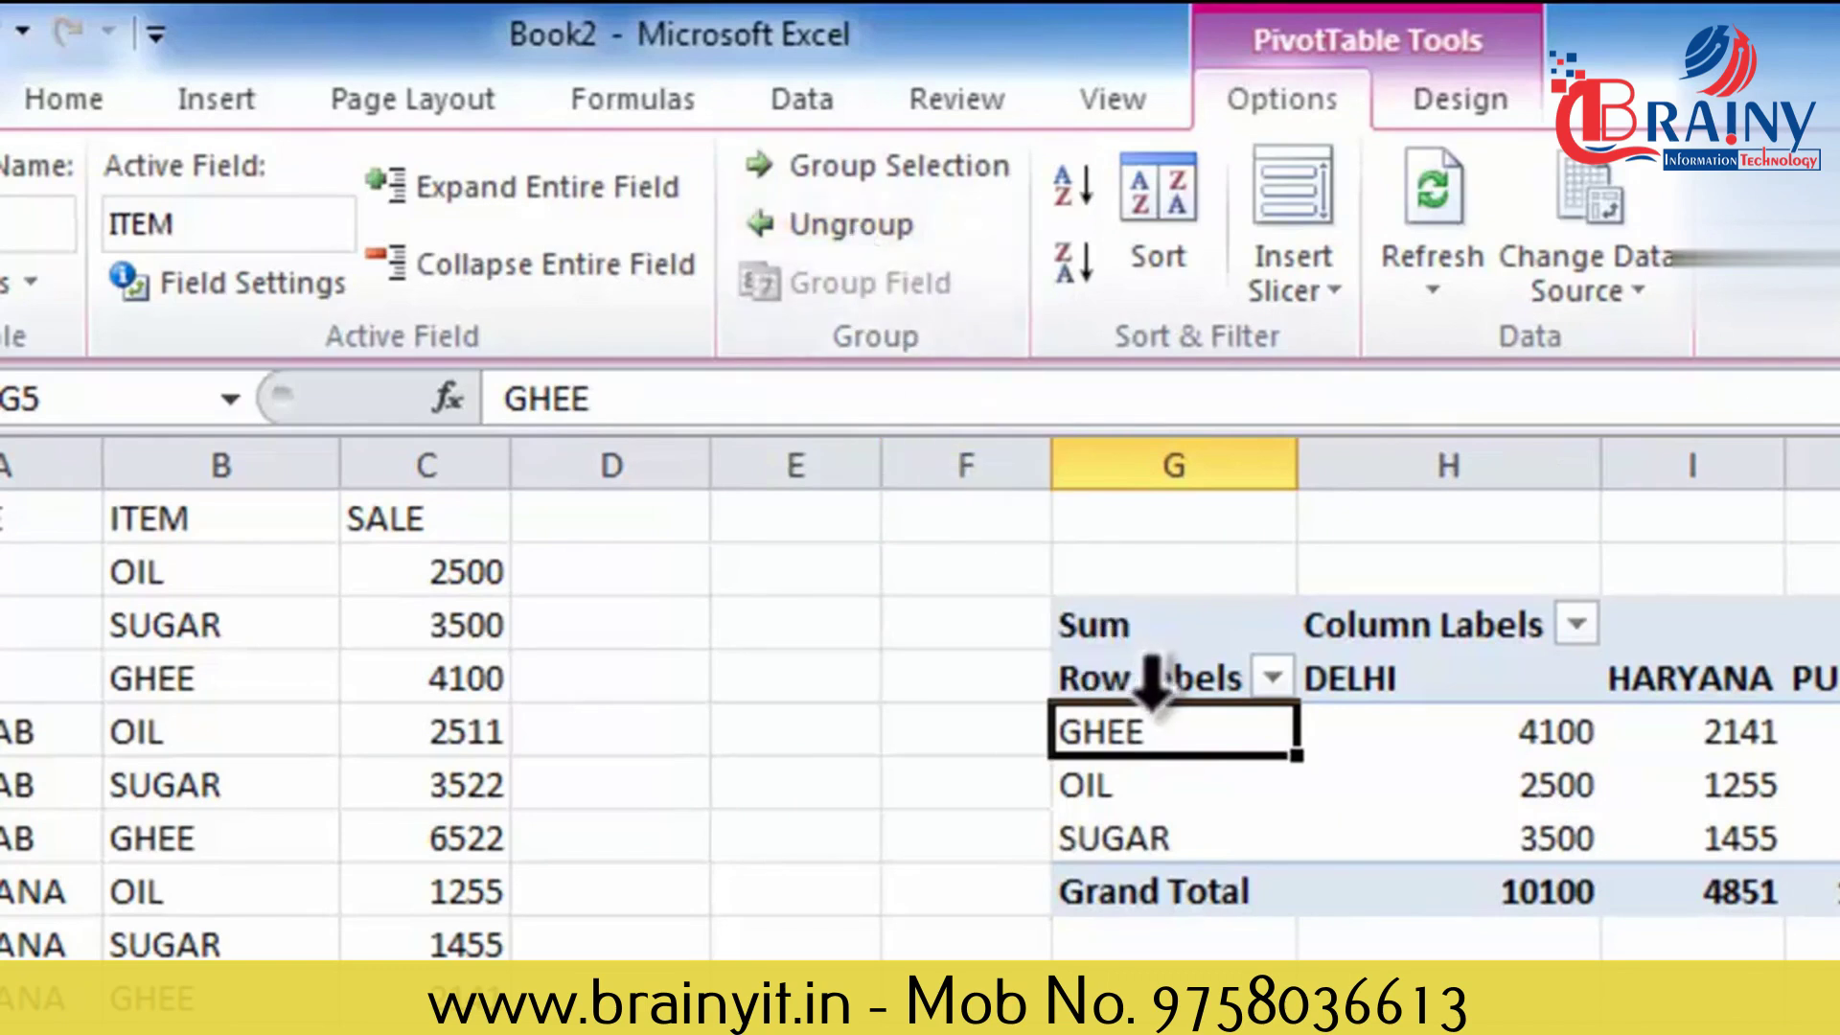
Sort the ITEM row labels alternately A to Z and Z to A, finishing with the Z to A order.
drag(1215, 736, 1835, 893)
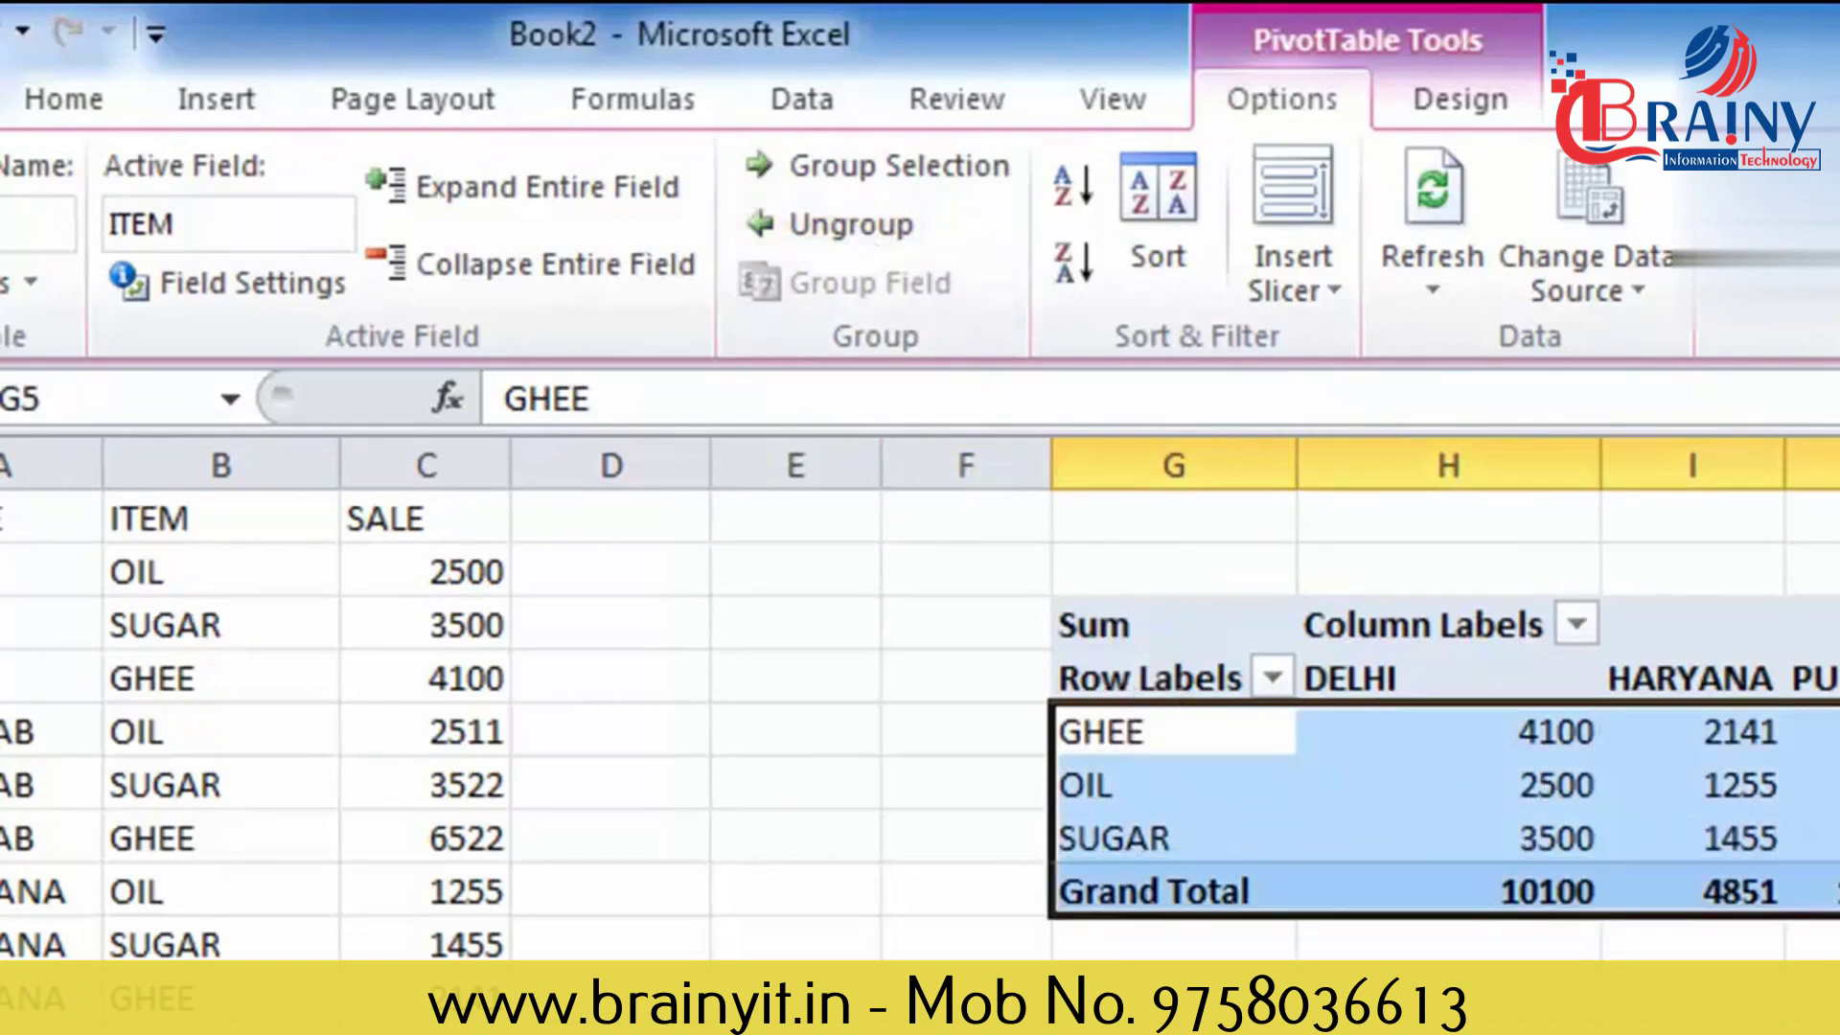
click(1075, 188)
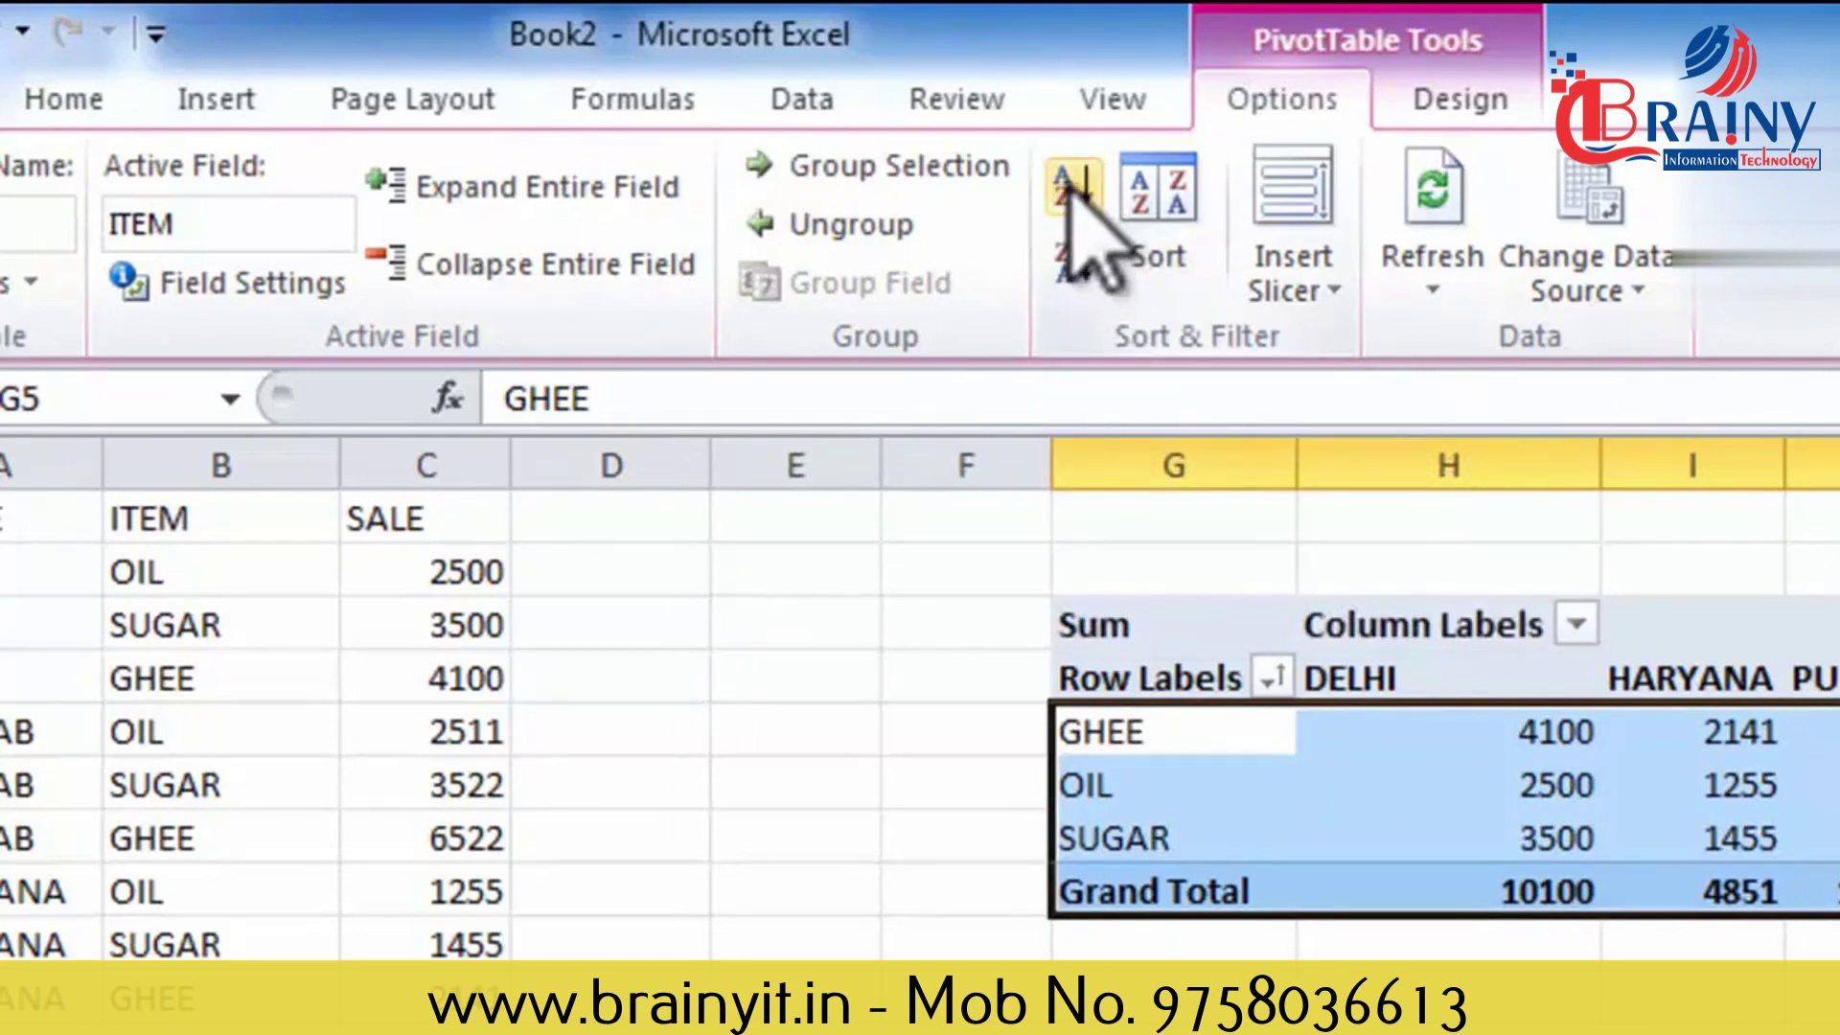
click(1077, 263)
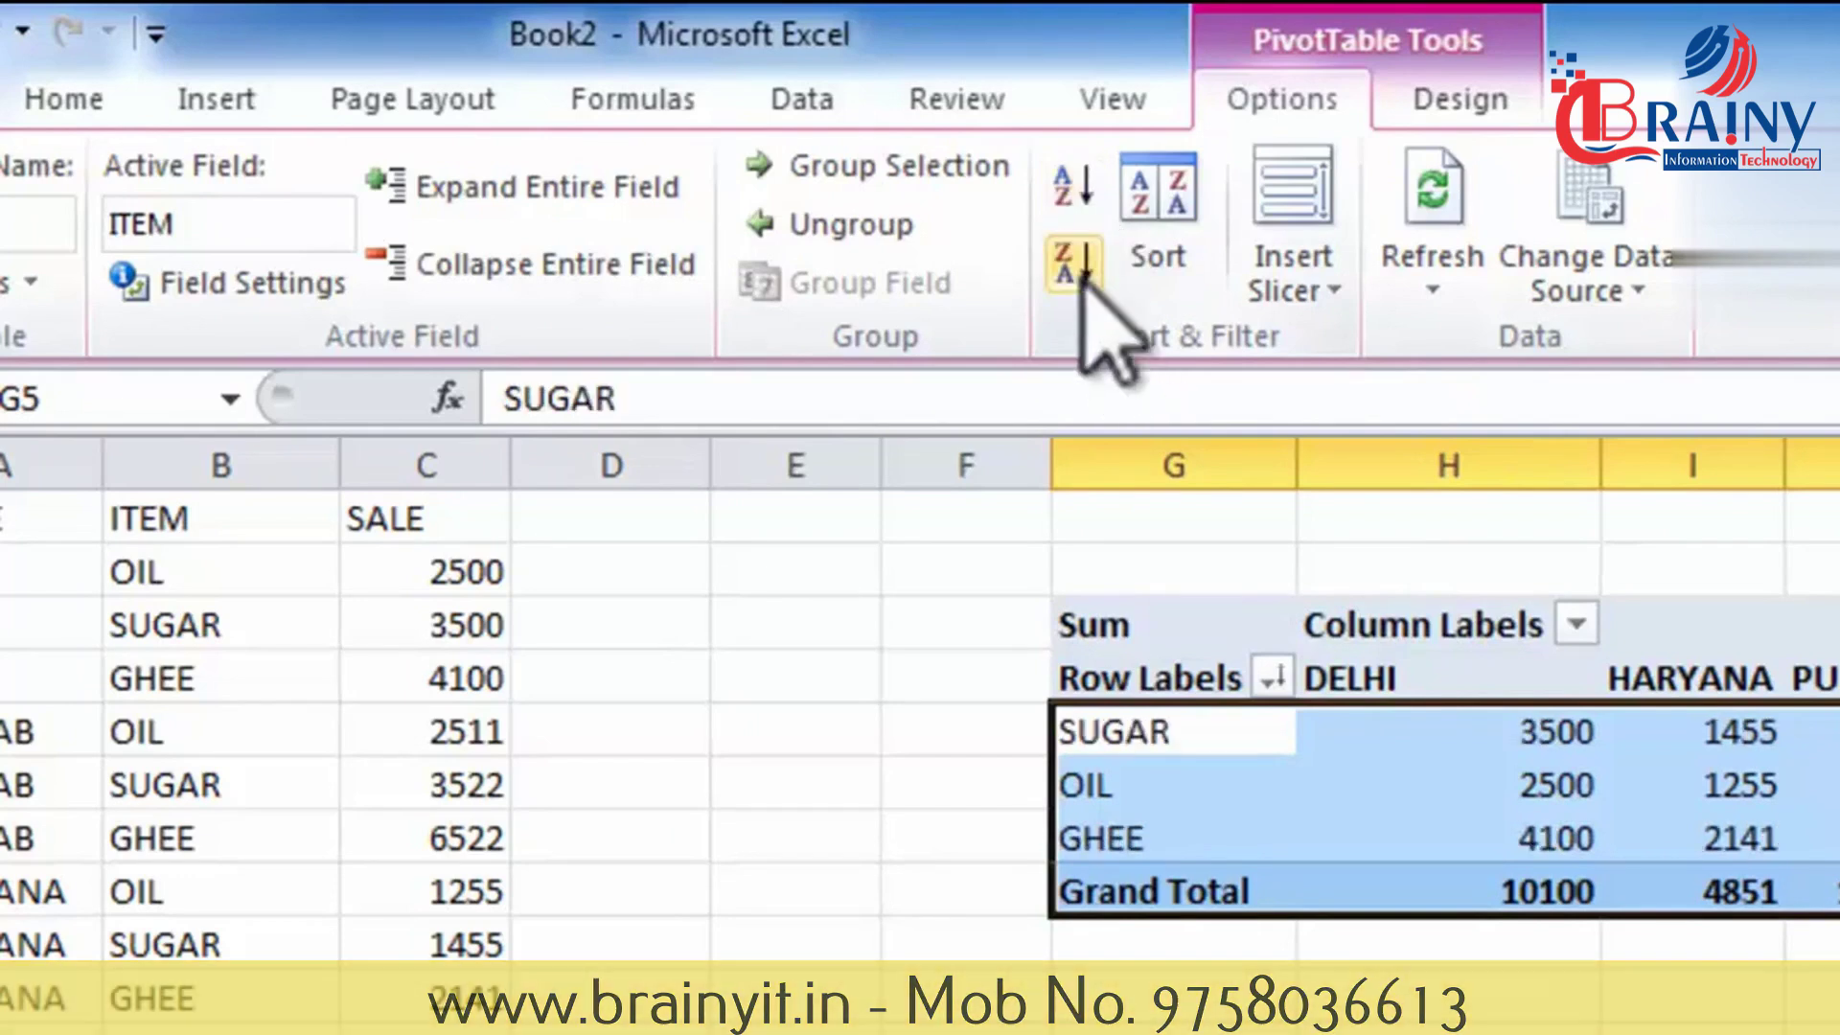
click(1074, 192)
click(1077, 263)
click(1073, 189)
click(1075, 264)
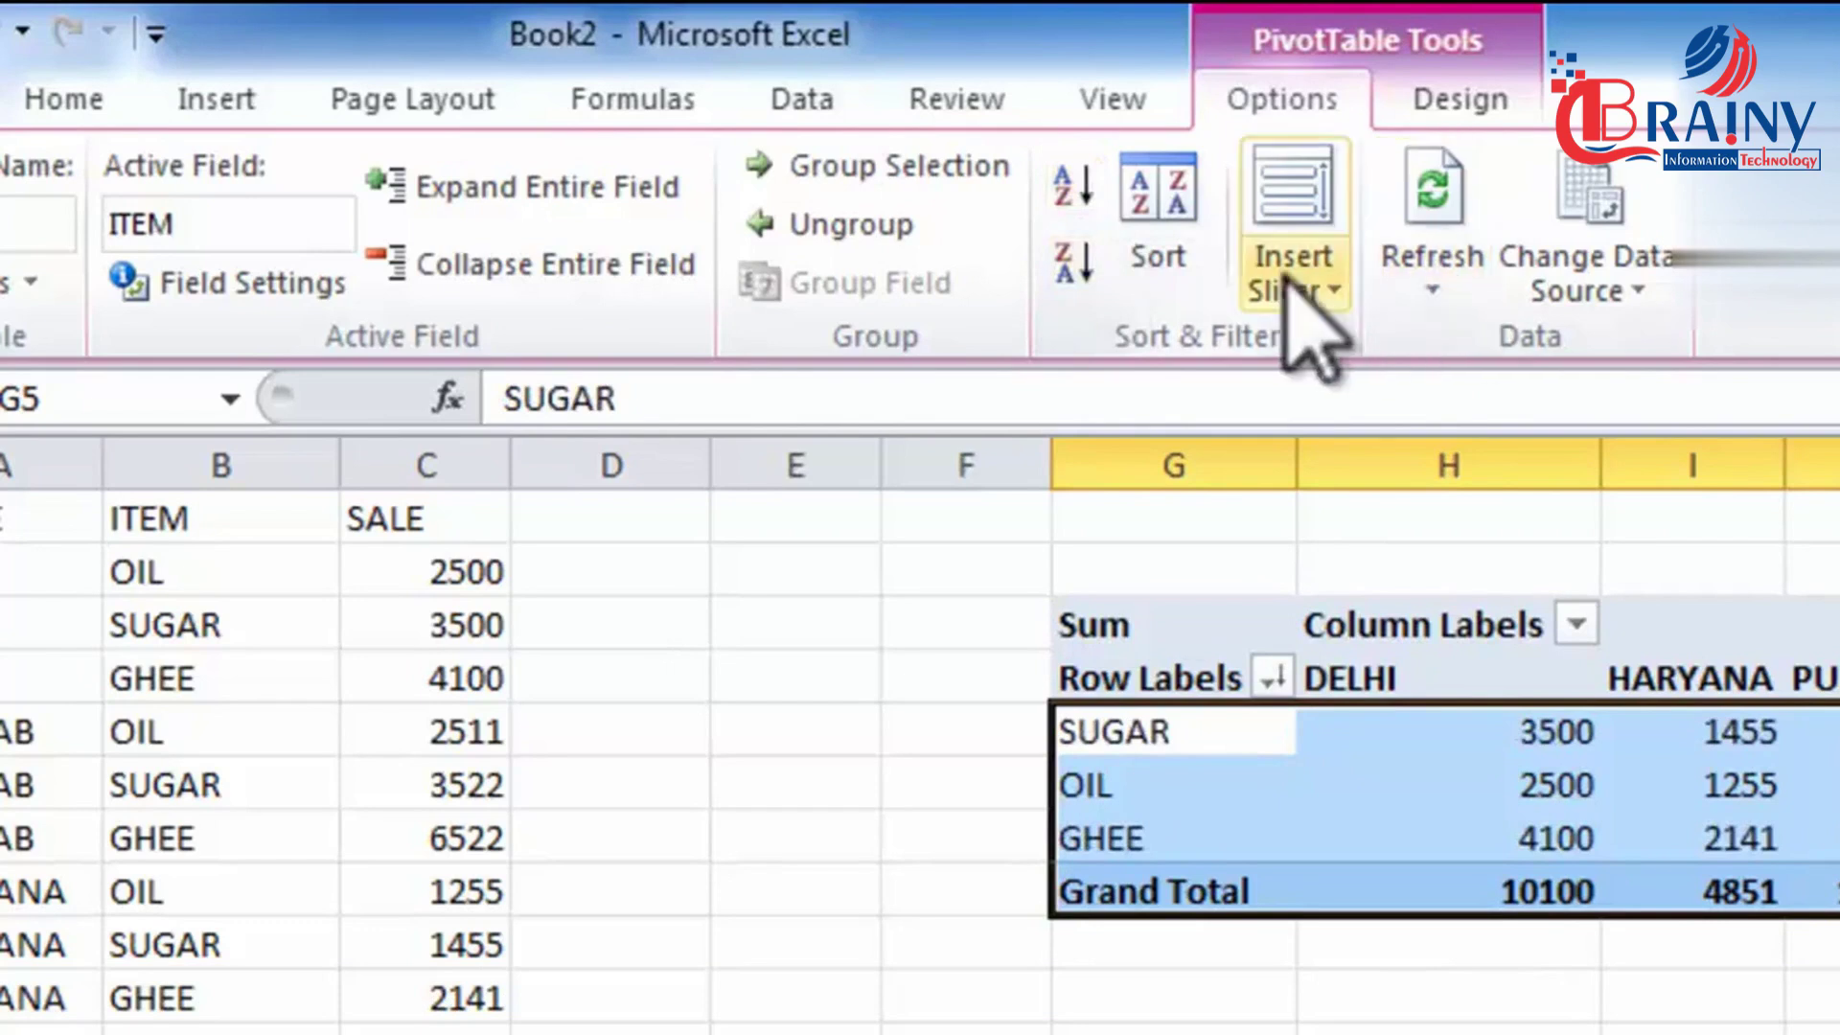
Select the OIL row label in the PivotTable and narrow column H.
click(1181, 832)
click(1397, 816)
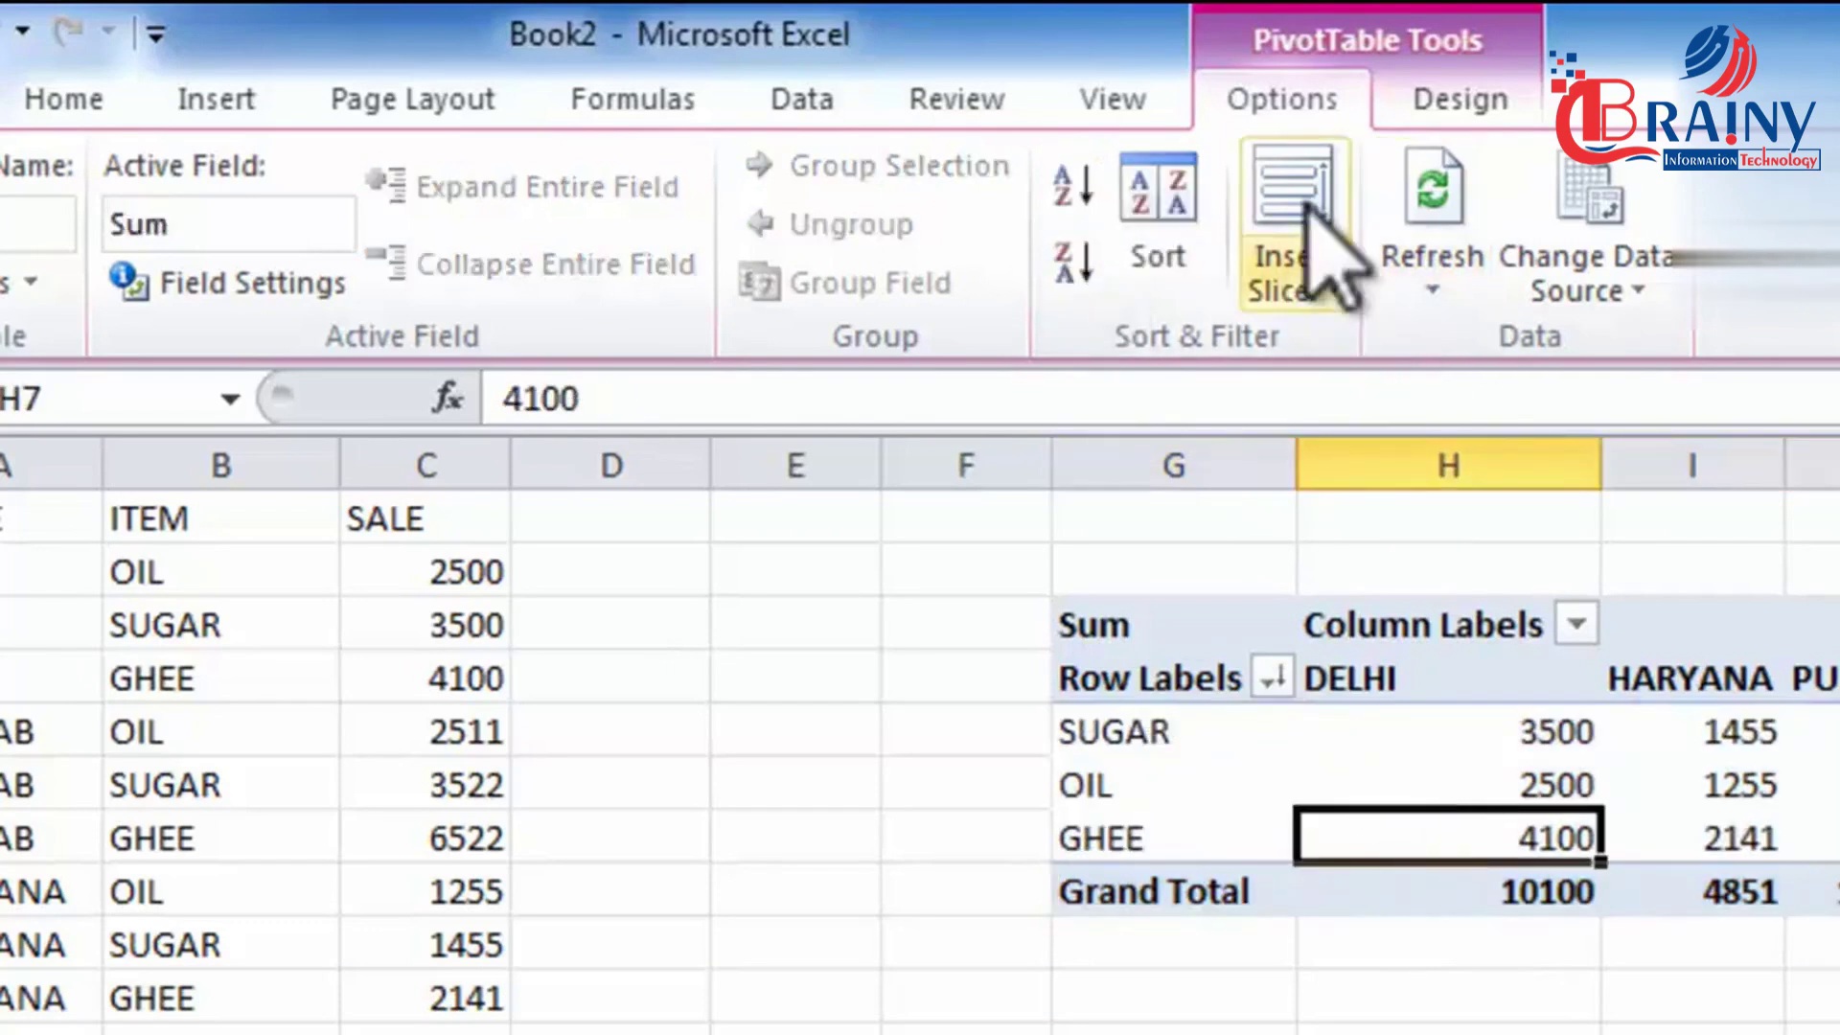
click(1241, 671)
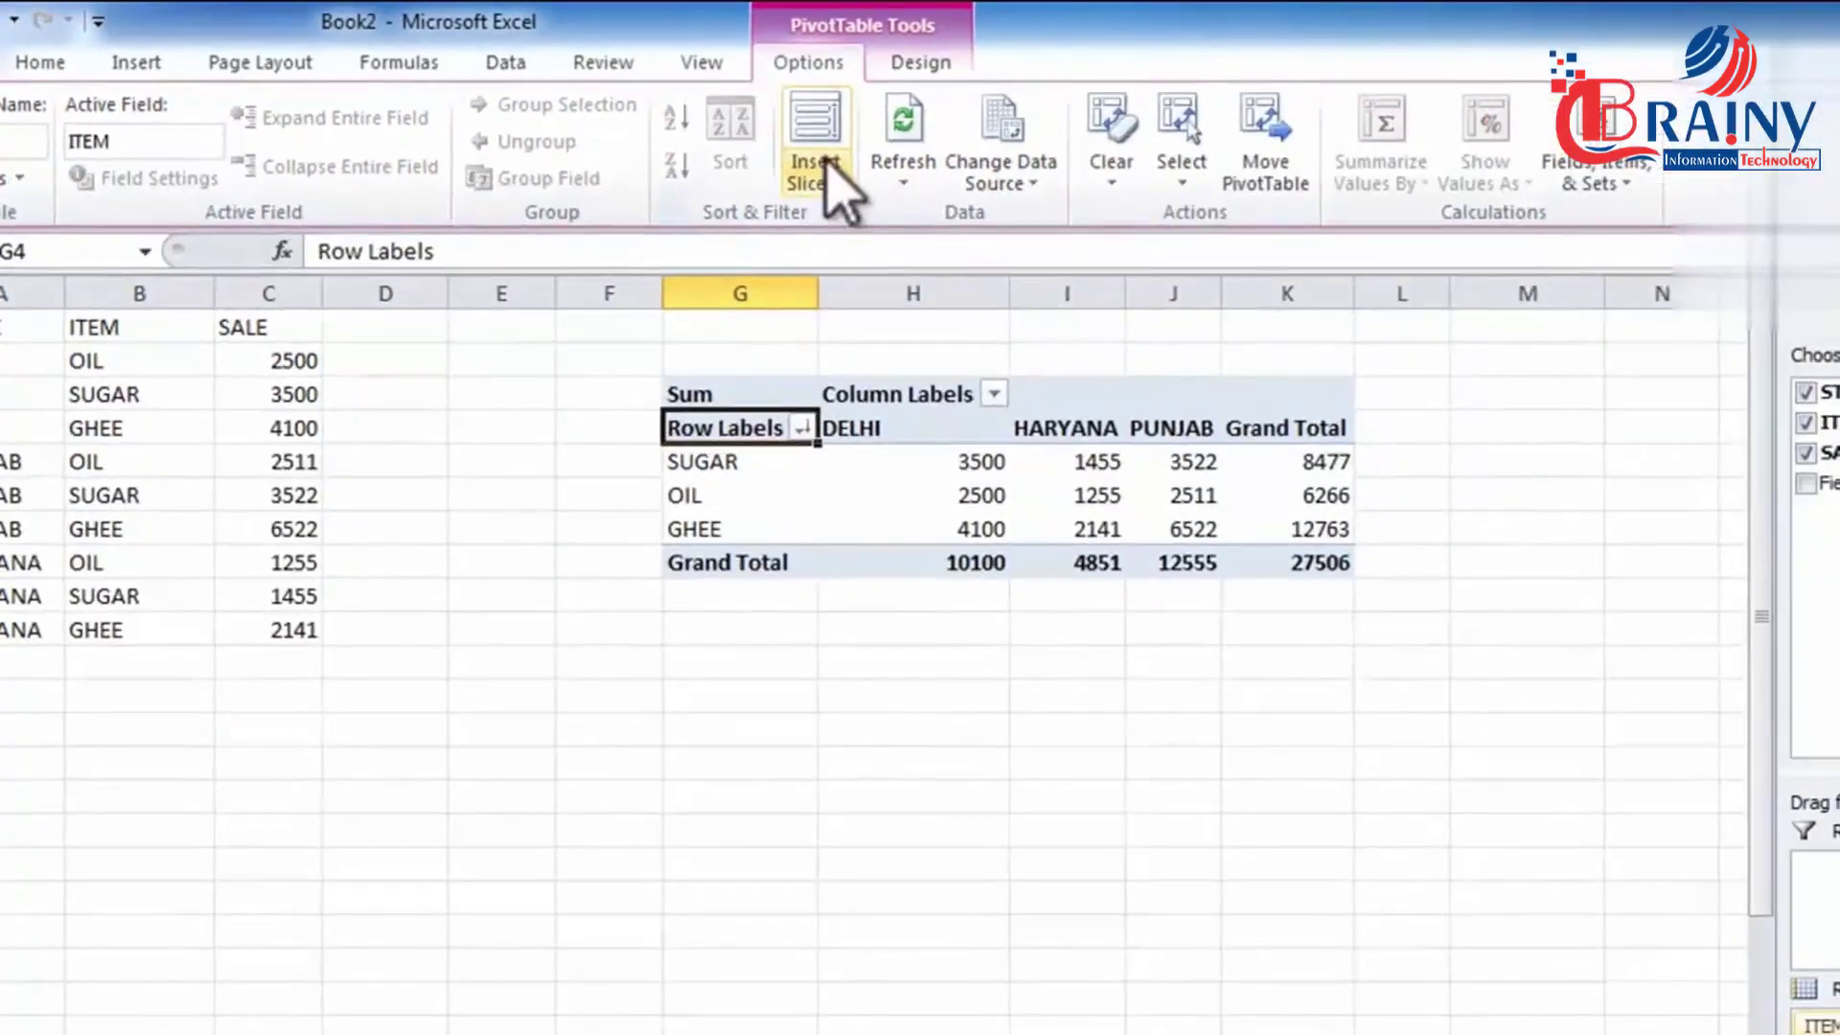
click(757, 494)
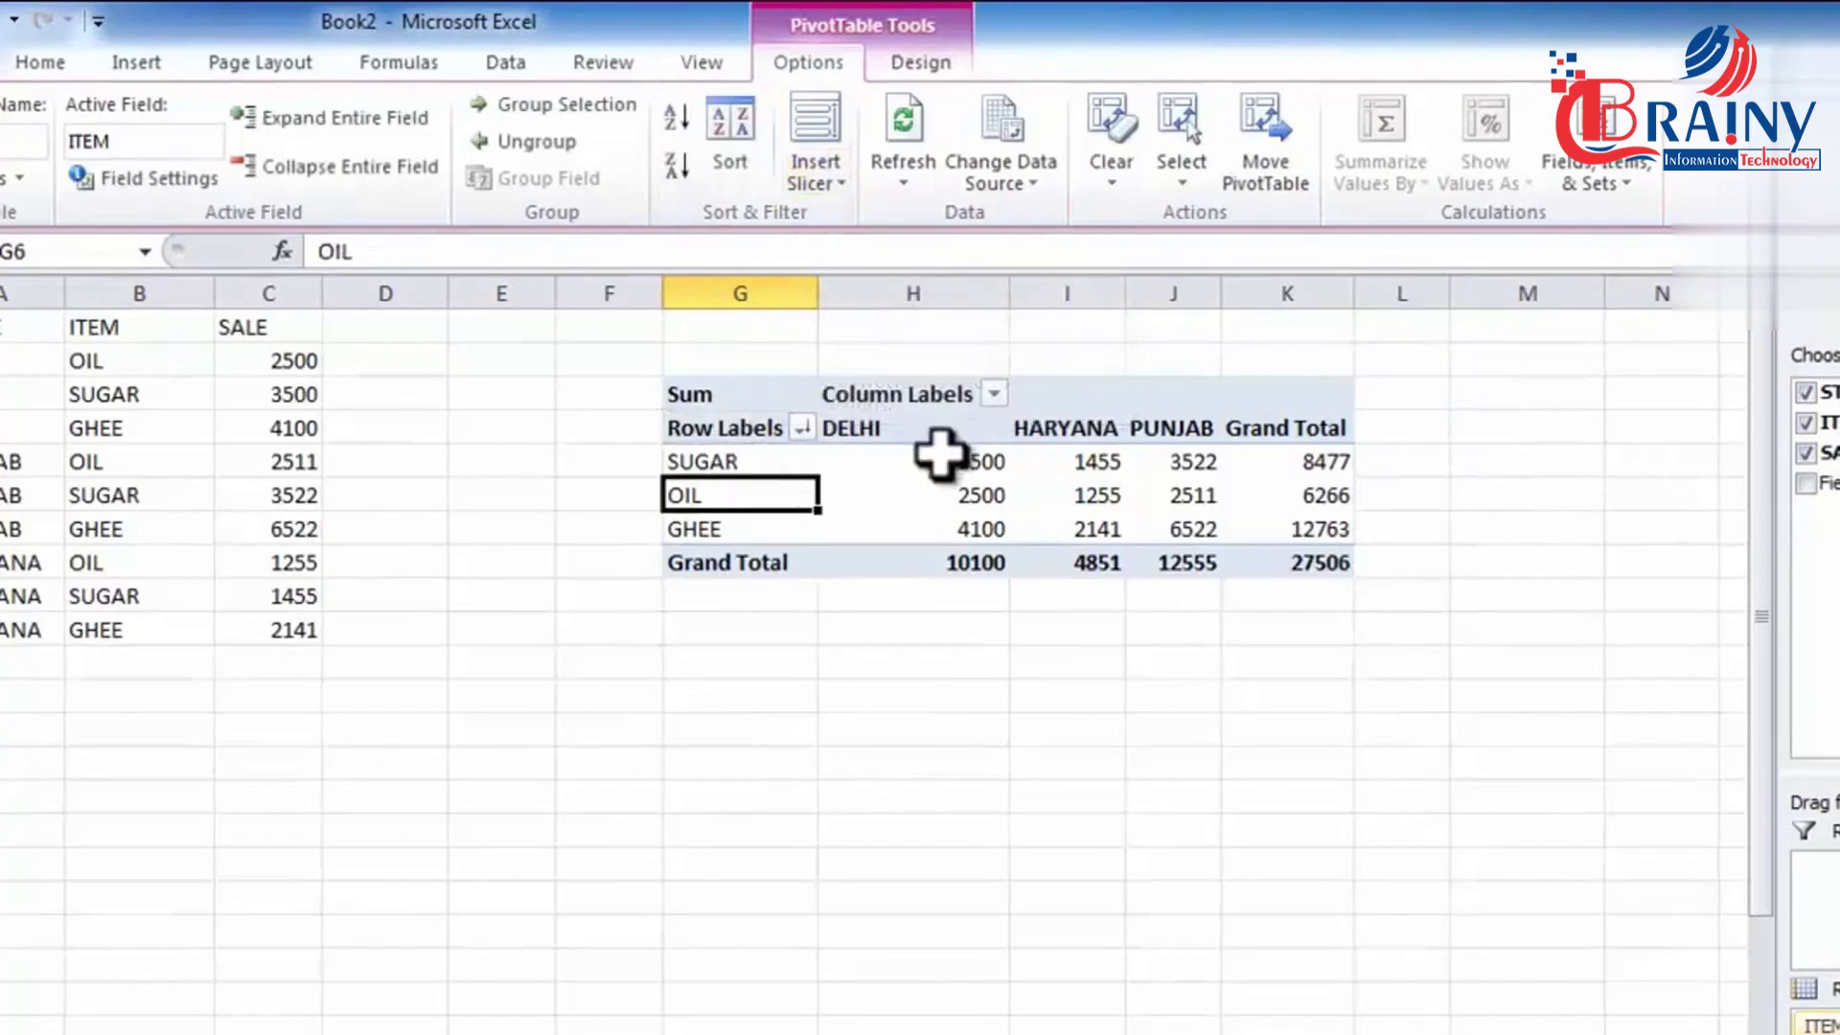
drag(1009, 294, 948, 296)
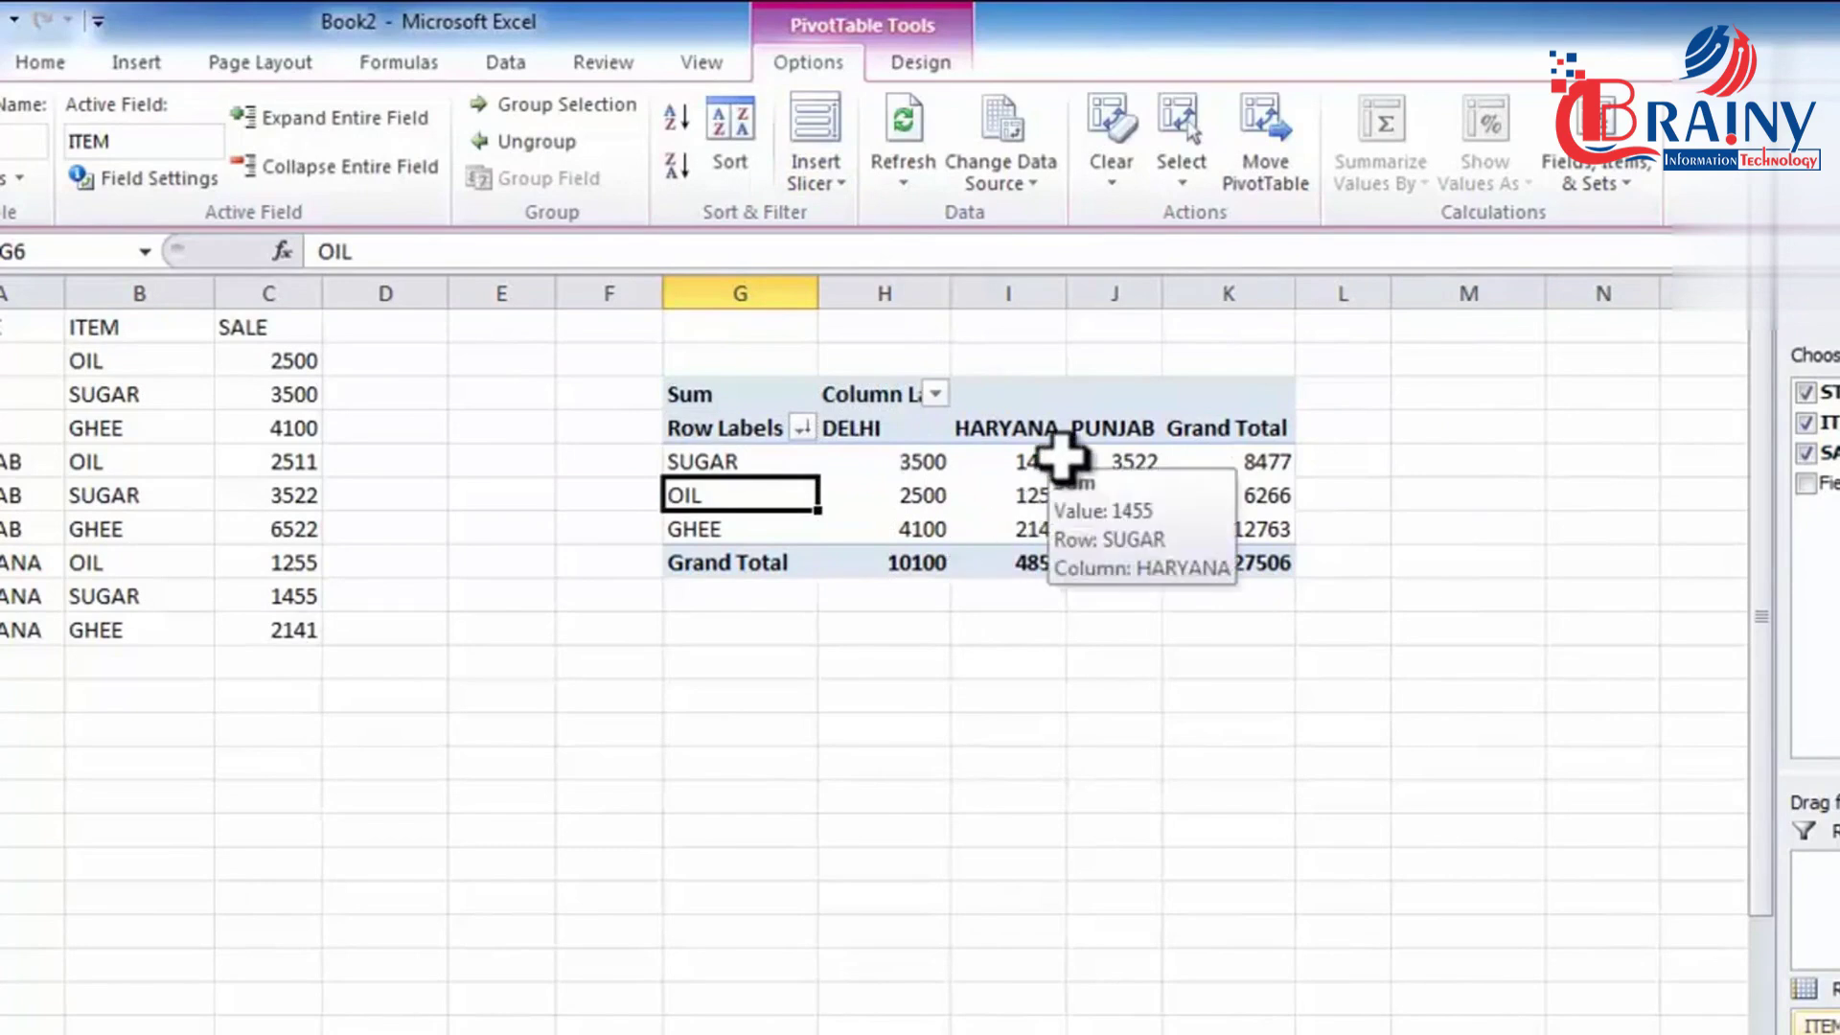
Insert a slicer for the STATE field and move it below the source data, clear of the PivotTable.
click(821, 184)
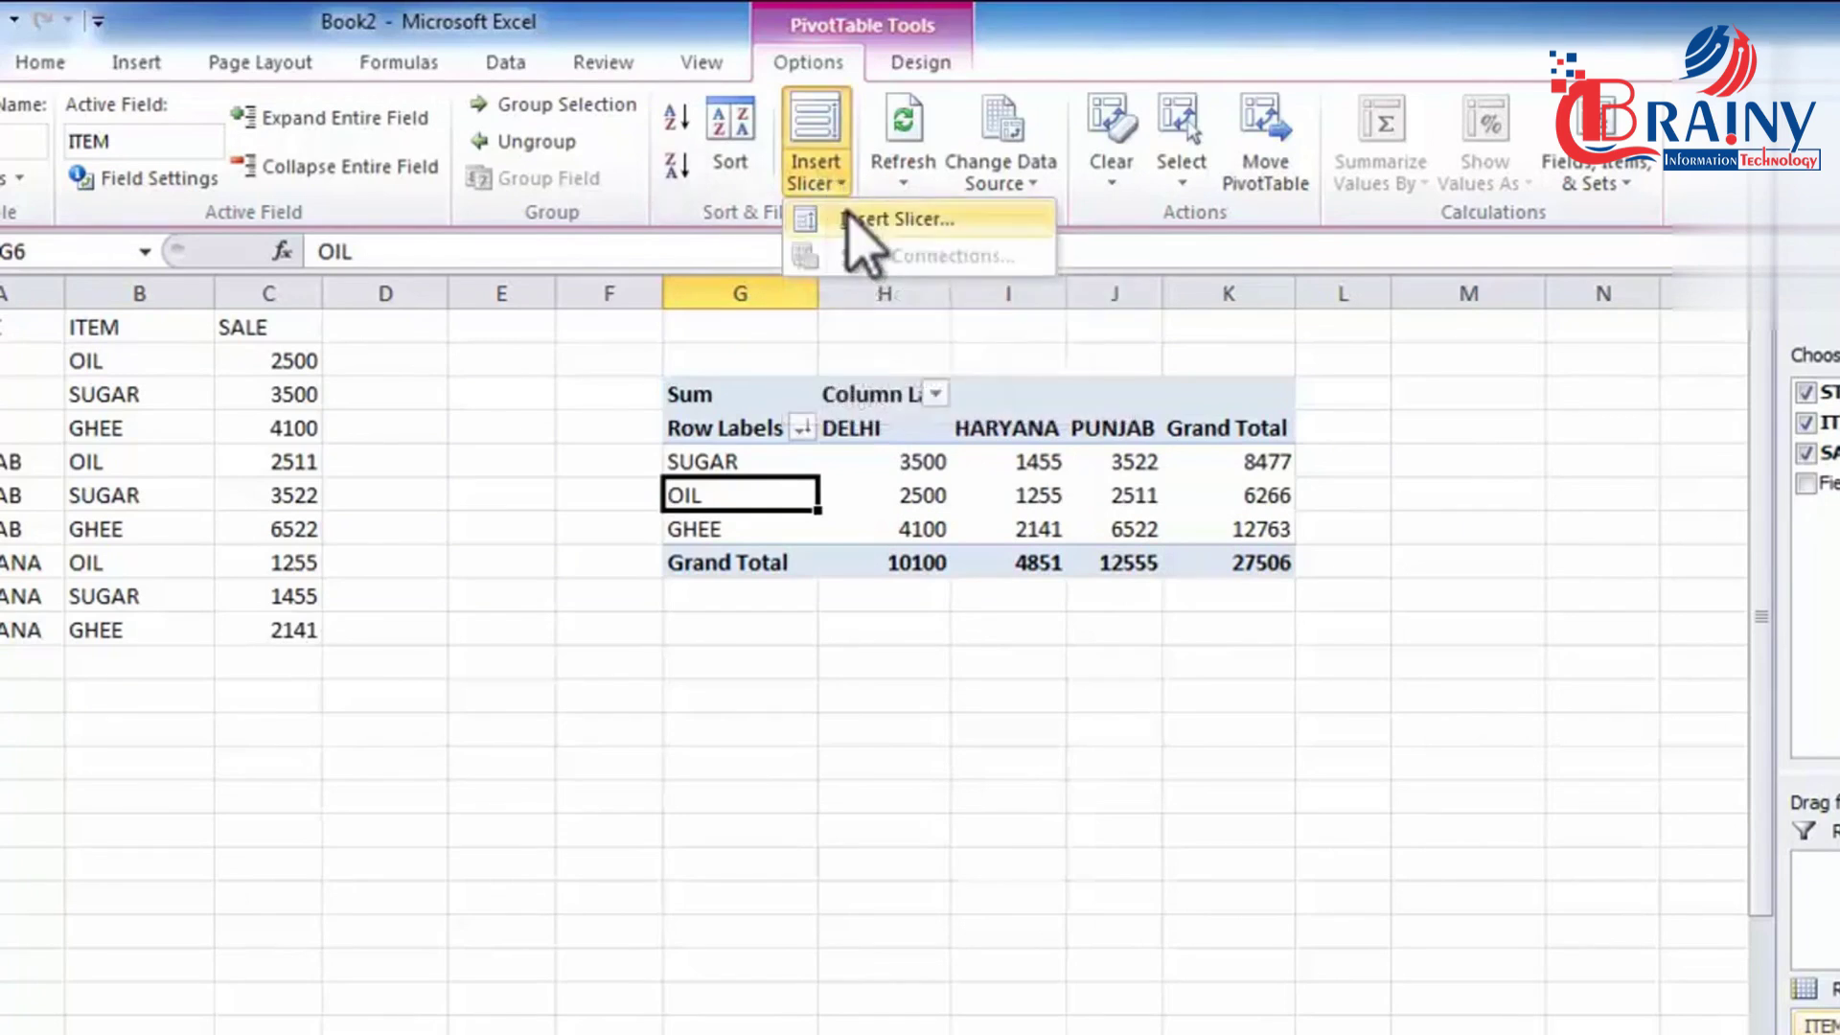
click(848, 220)
drag(982, 280, 1140, 462)
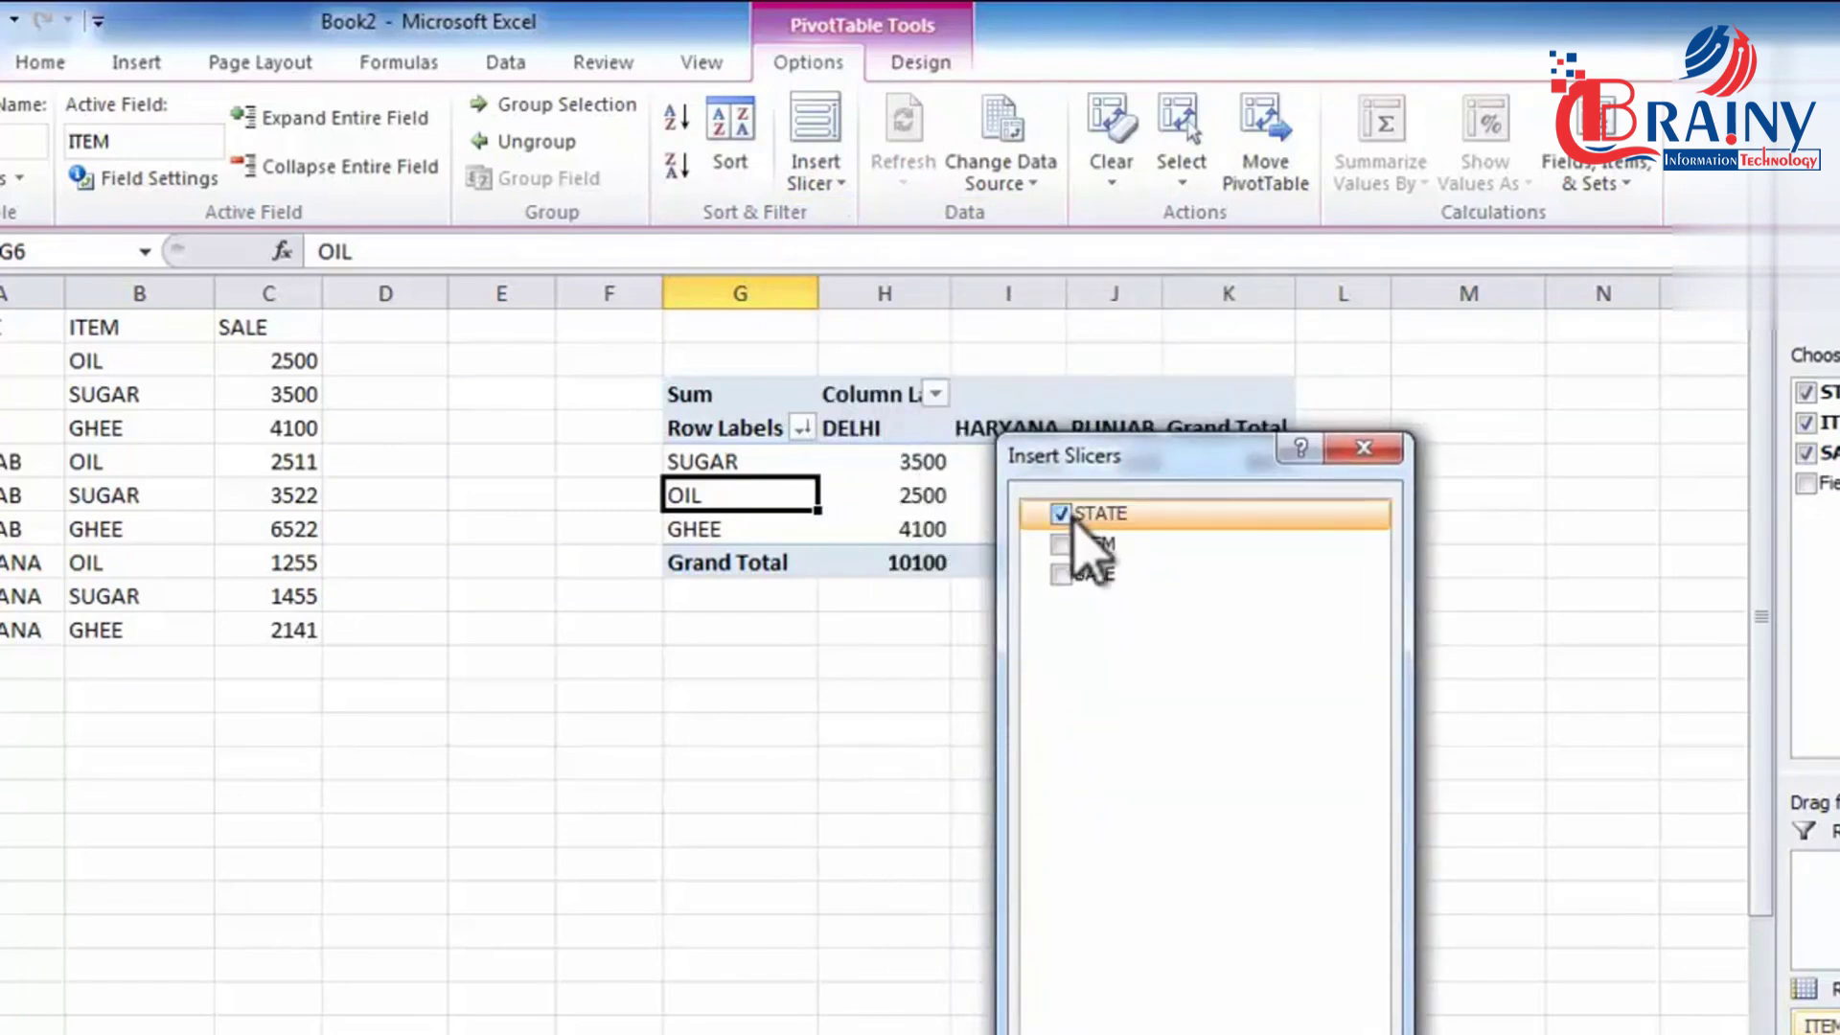
click(1231, 1033)
drag(855, 547, 470, 667)
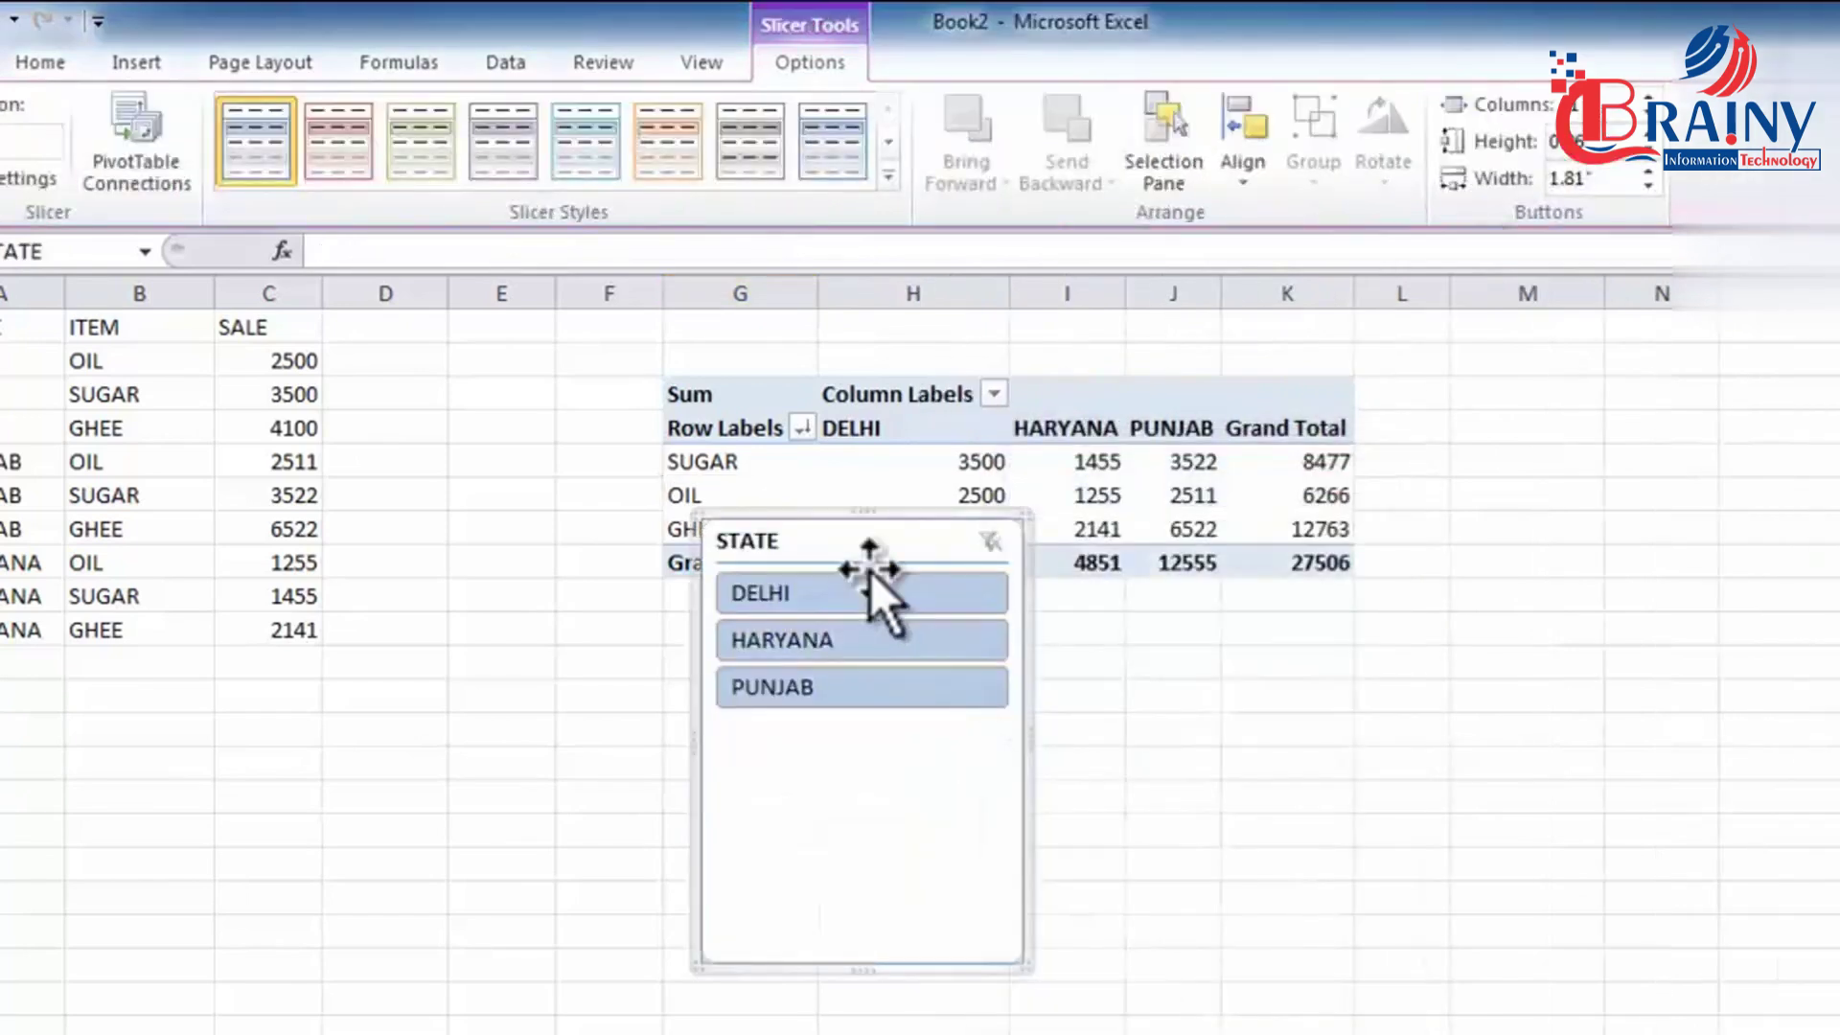
drag(539, 562, 536, 568)
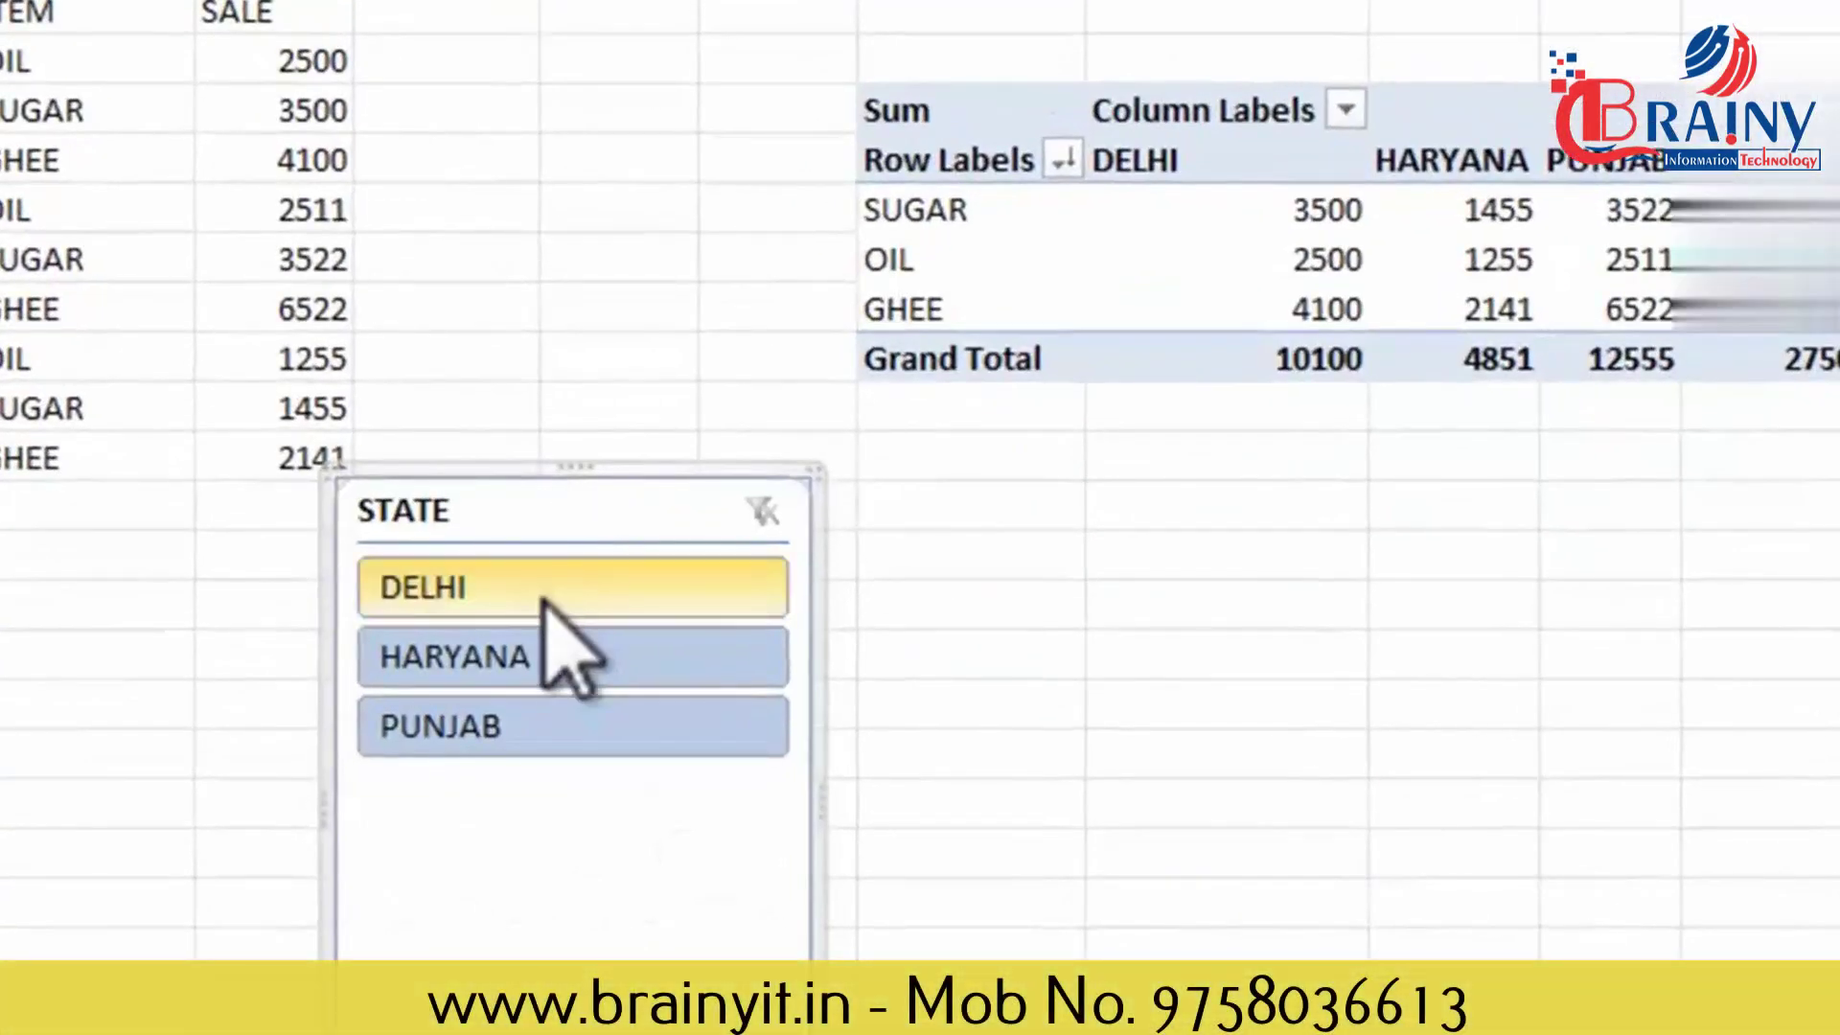
Filter the PivotTable with the STATE slicer to DELHI, HARYANA and PUNJAB in turn, finishing on PUNJAB.
click(516, 636)
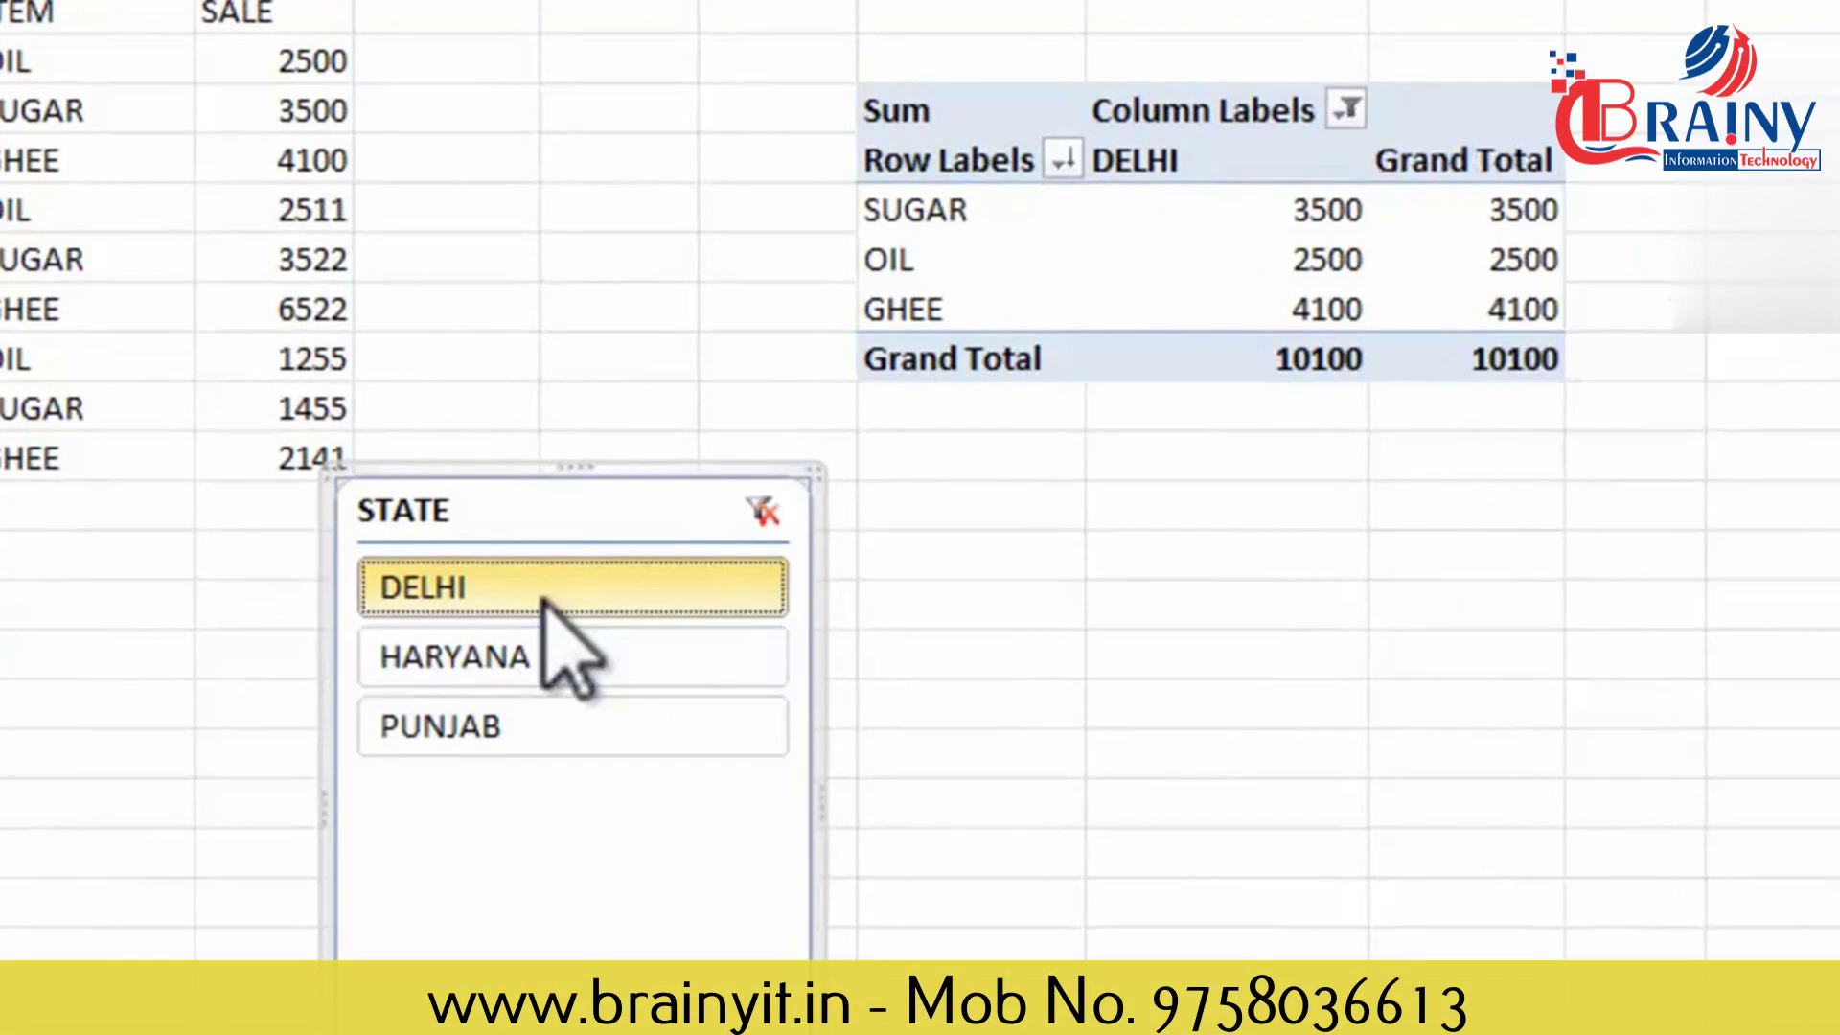
click(516, 651)
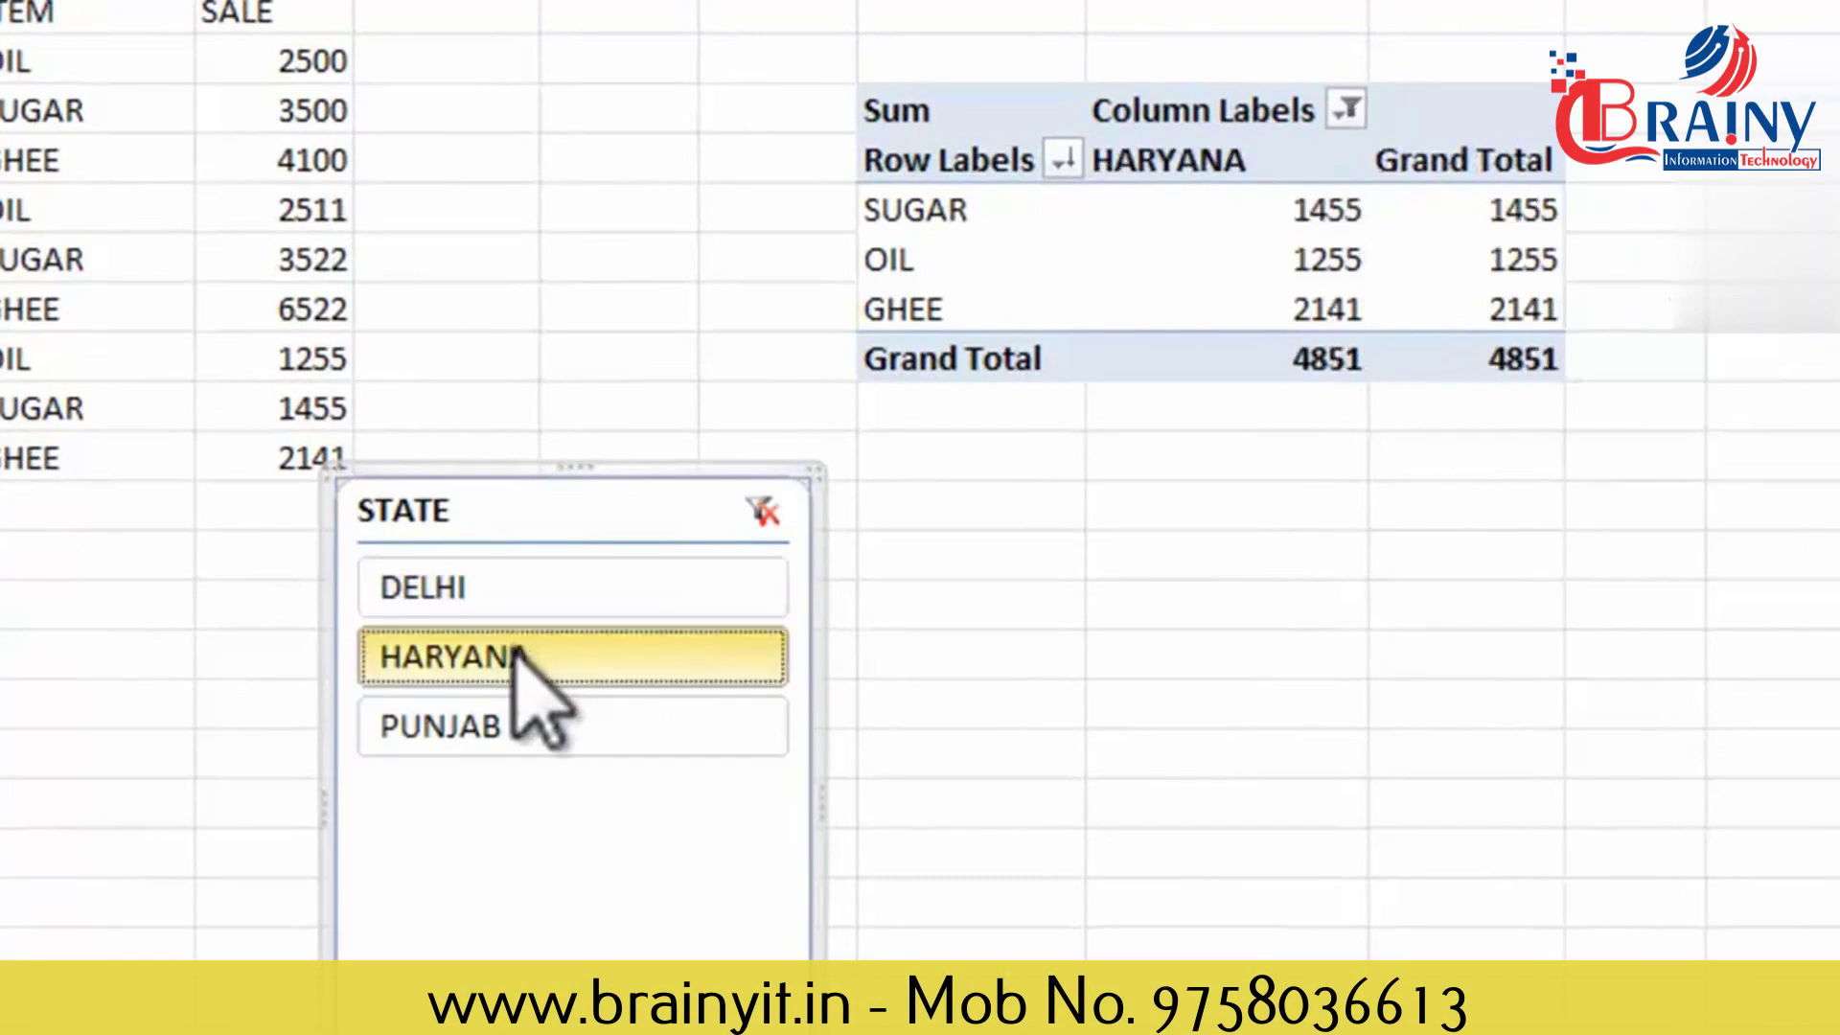
click(514, 728)
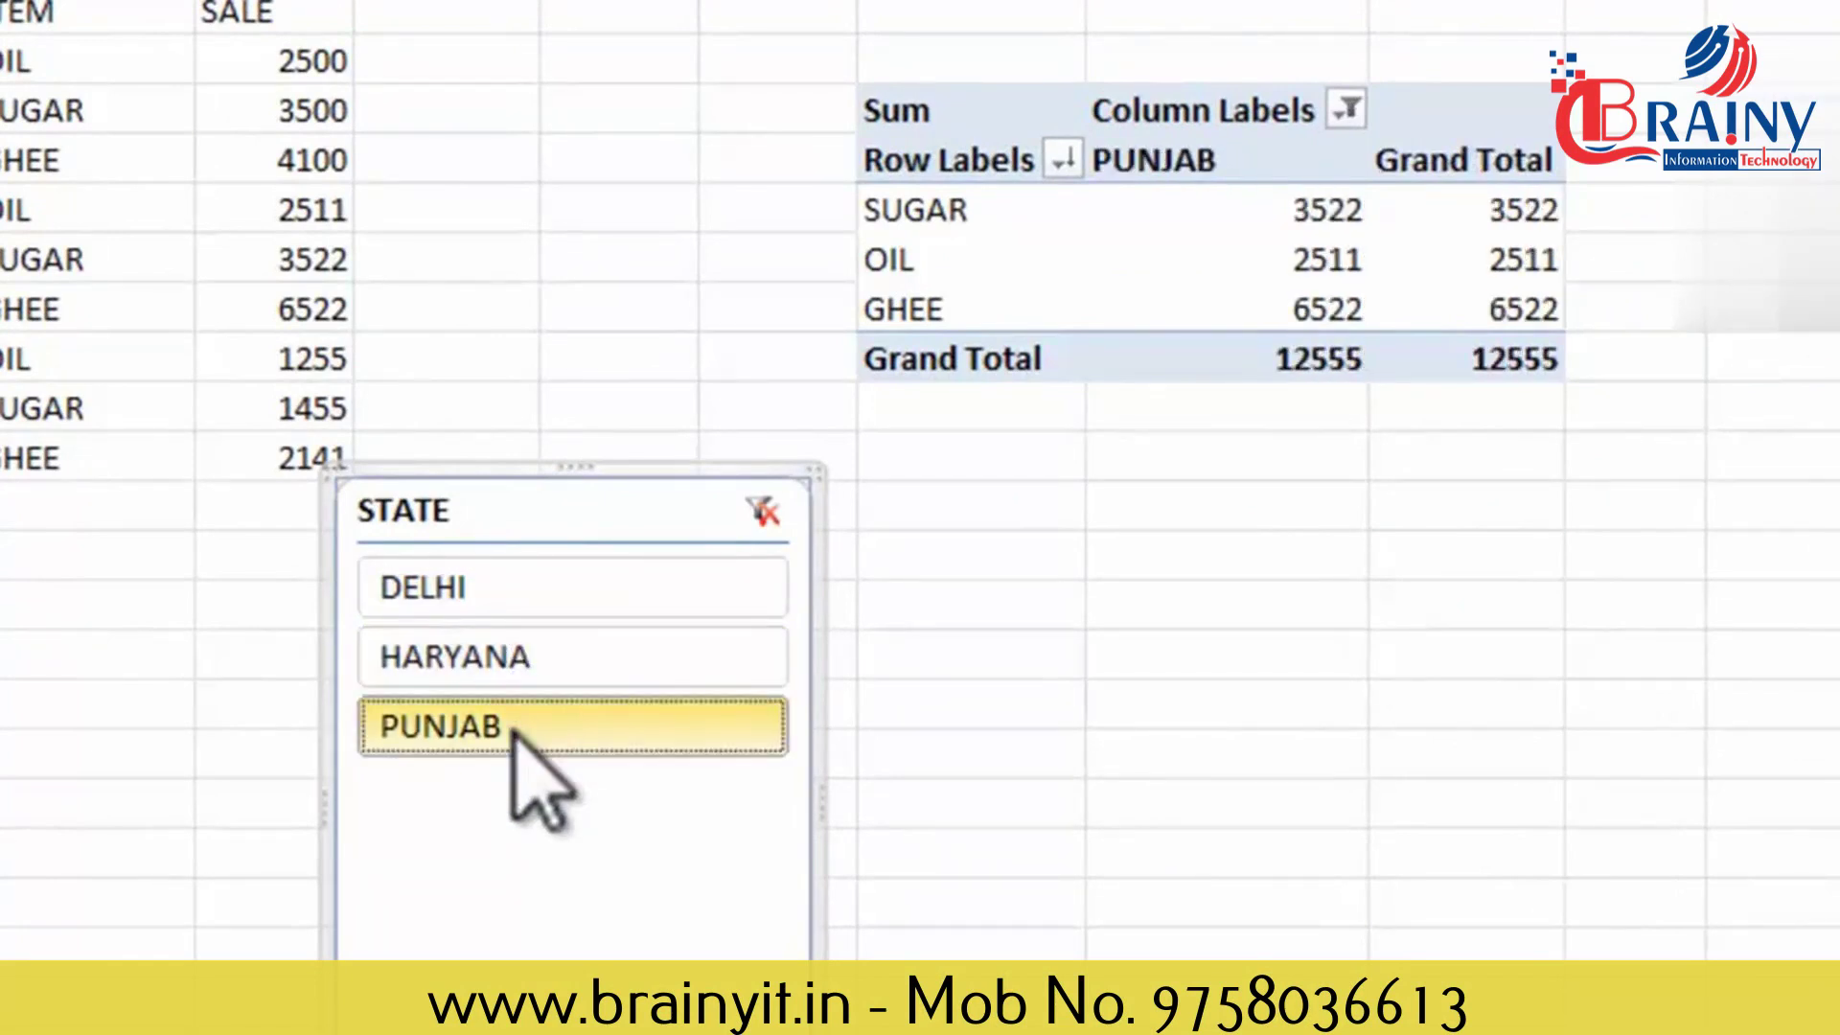